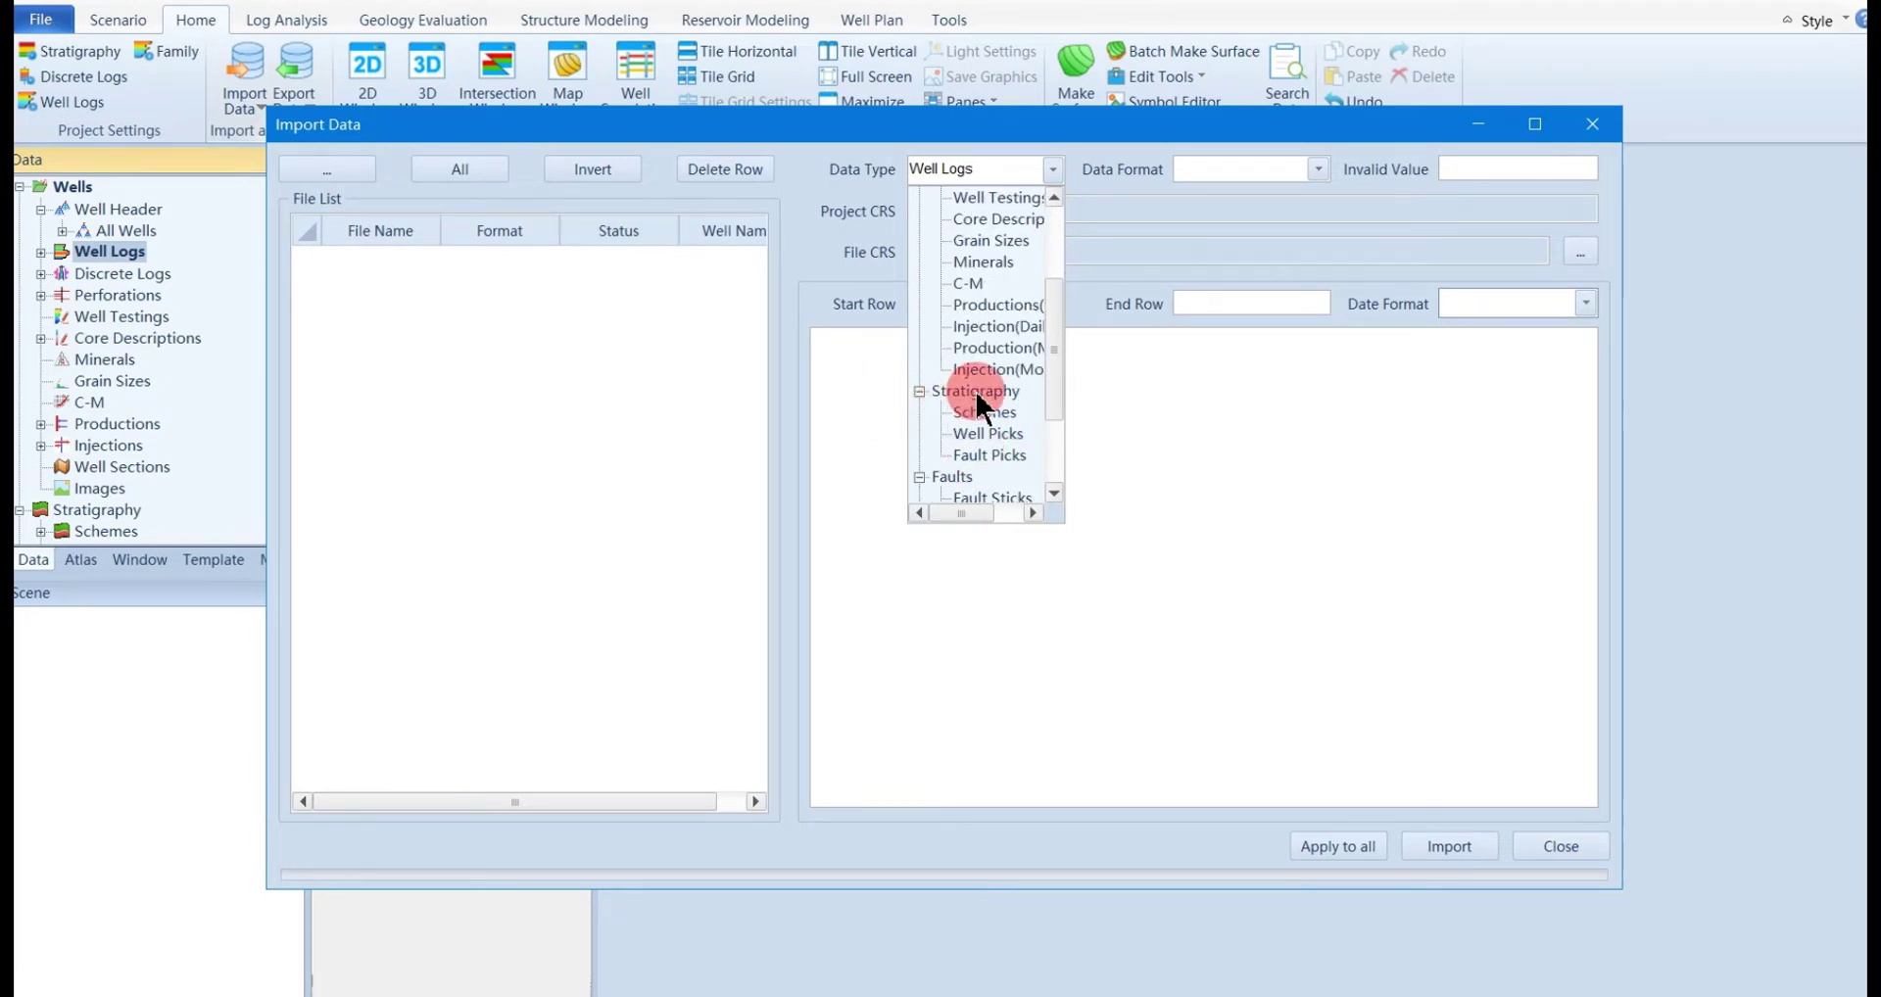
Set the import data type to Fault Picks and load 15_Fault picks.prn from the 13-15_Stratigraphy folder
{"action": "left_click", "coordinate": [989, 456]}
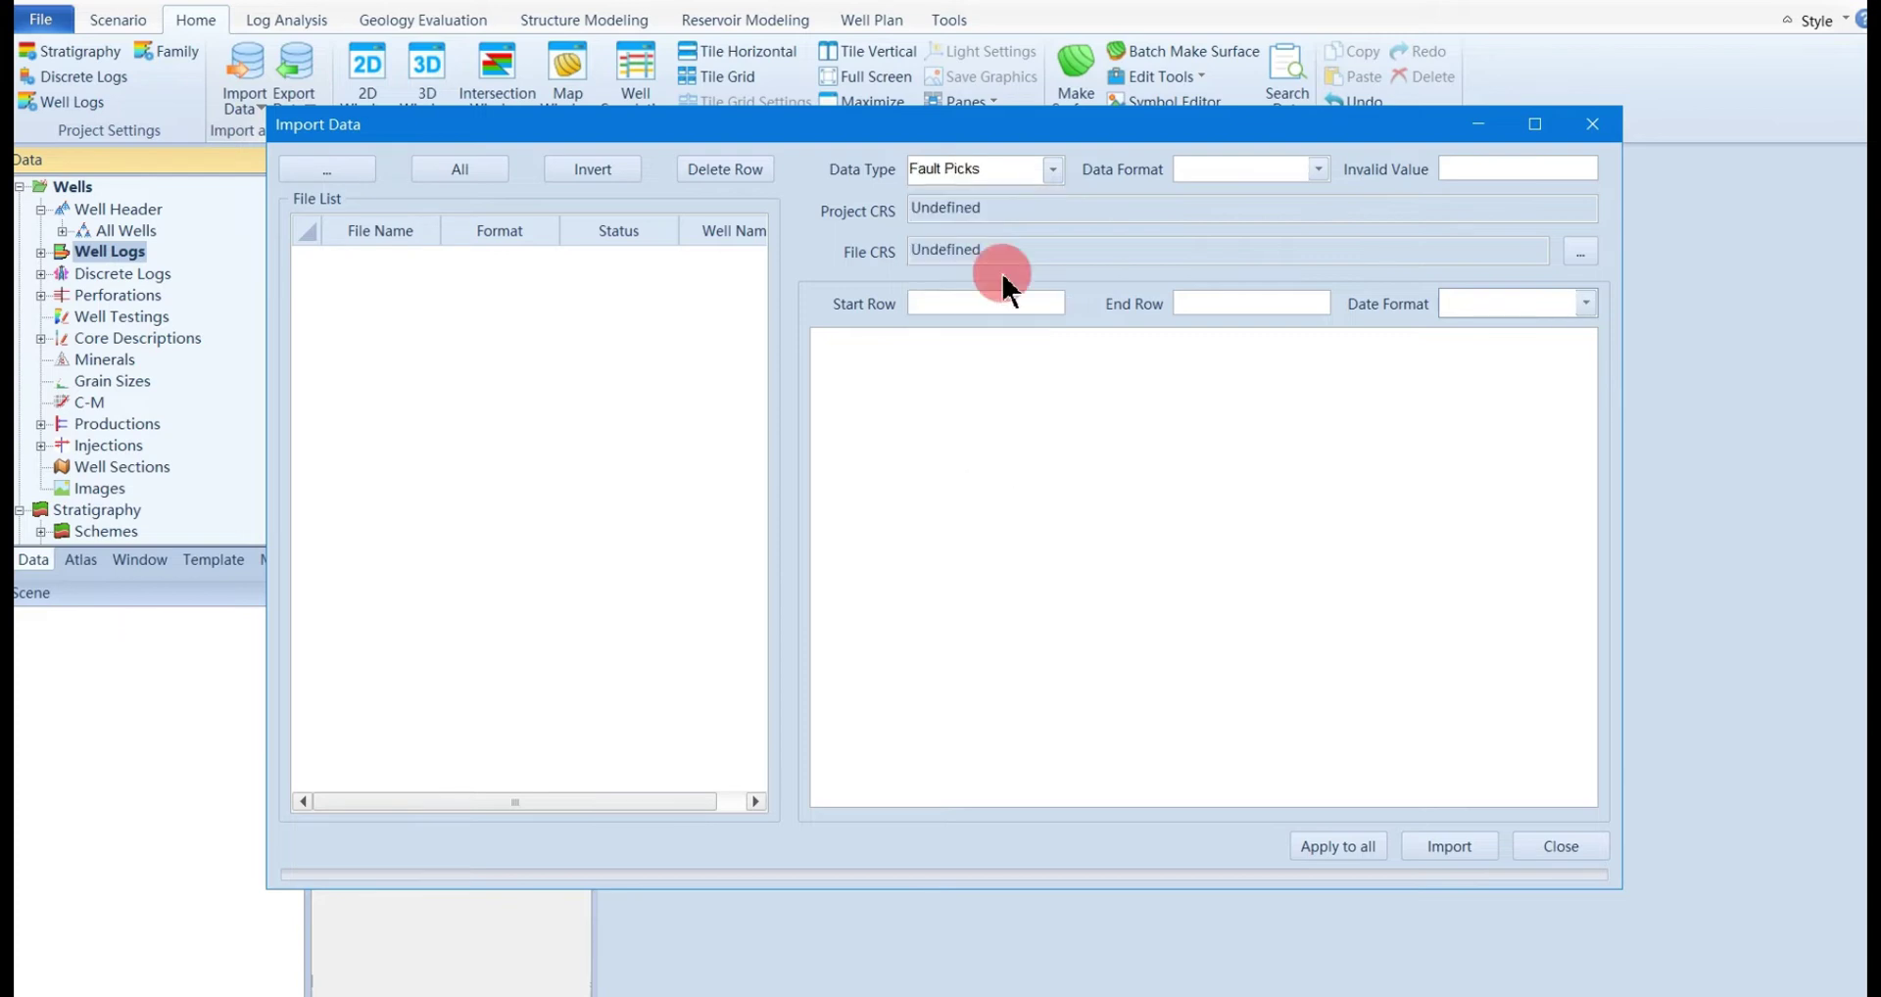
{"action": "left_click", "coordinate": [312, 172]}
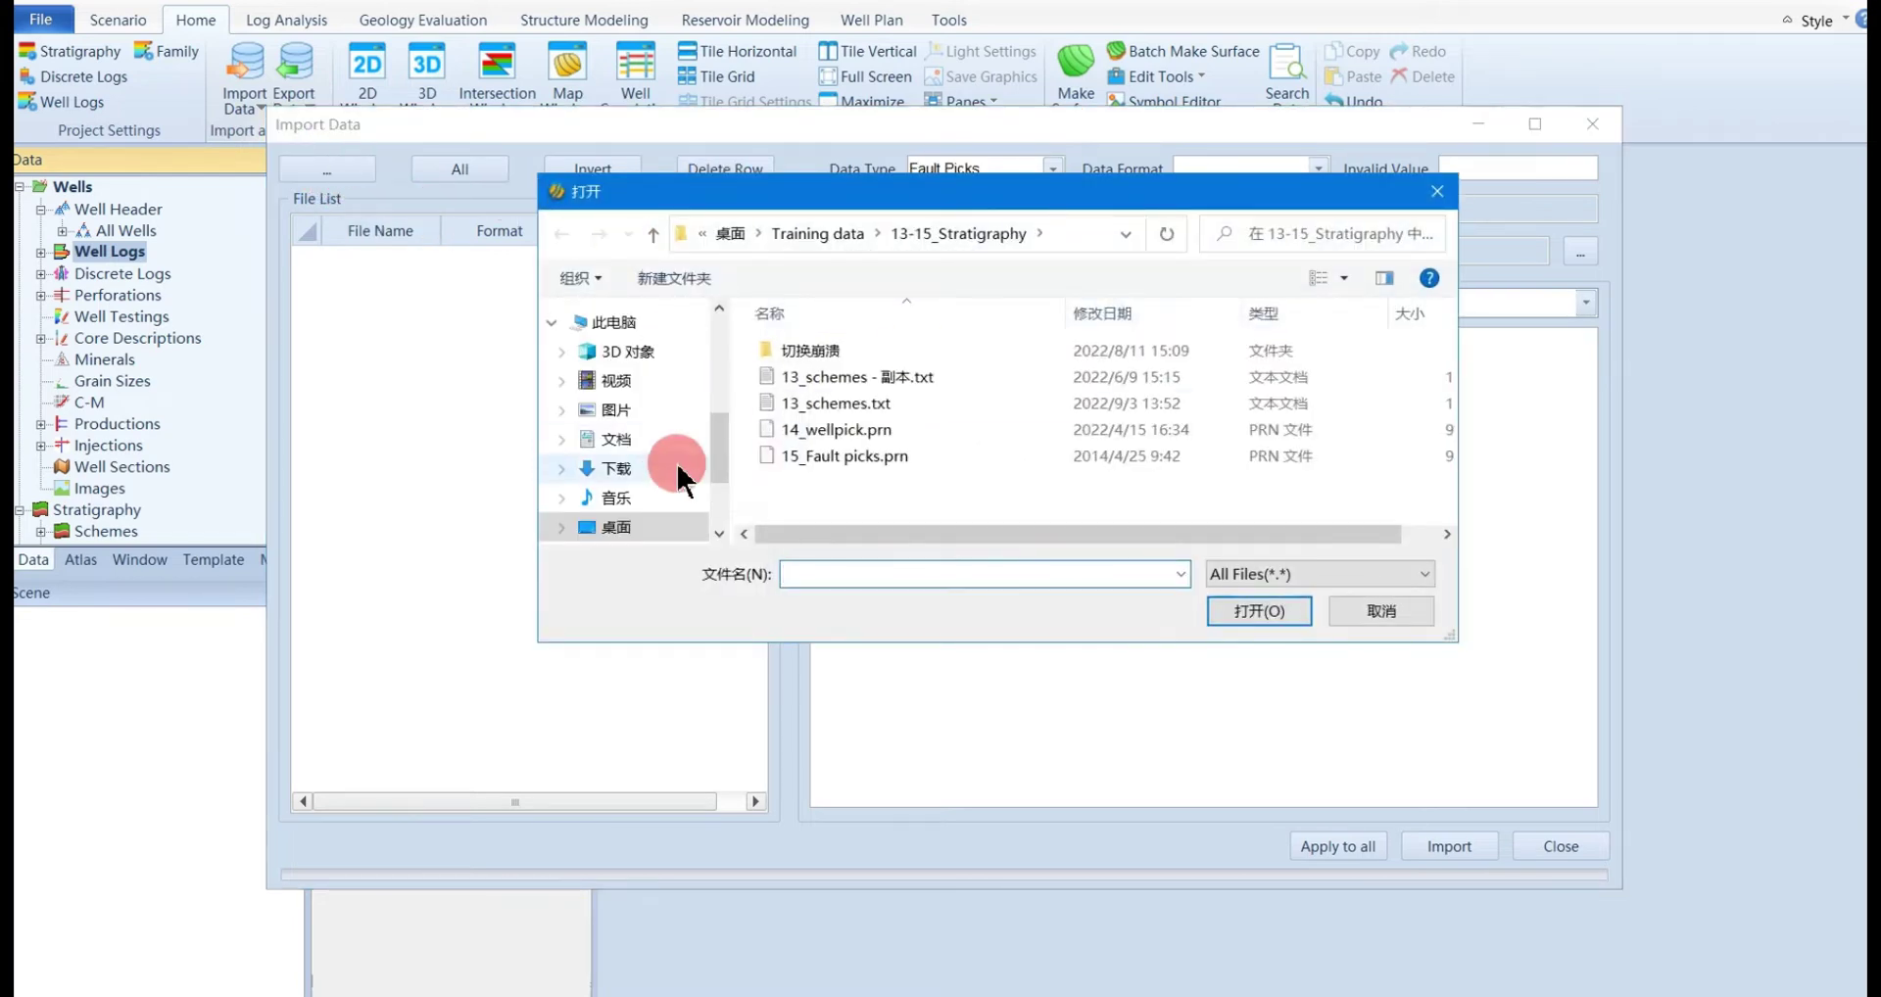
{"action": "left_click", "coordinate": [843, 238]}
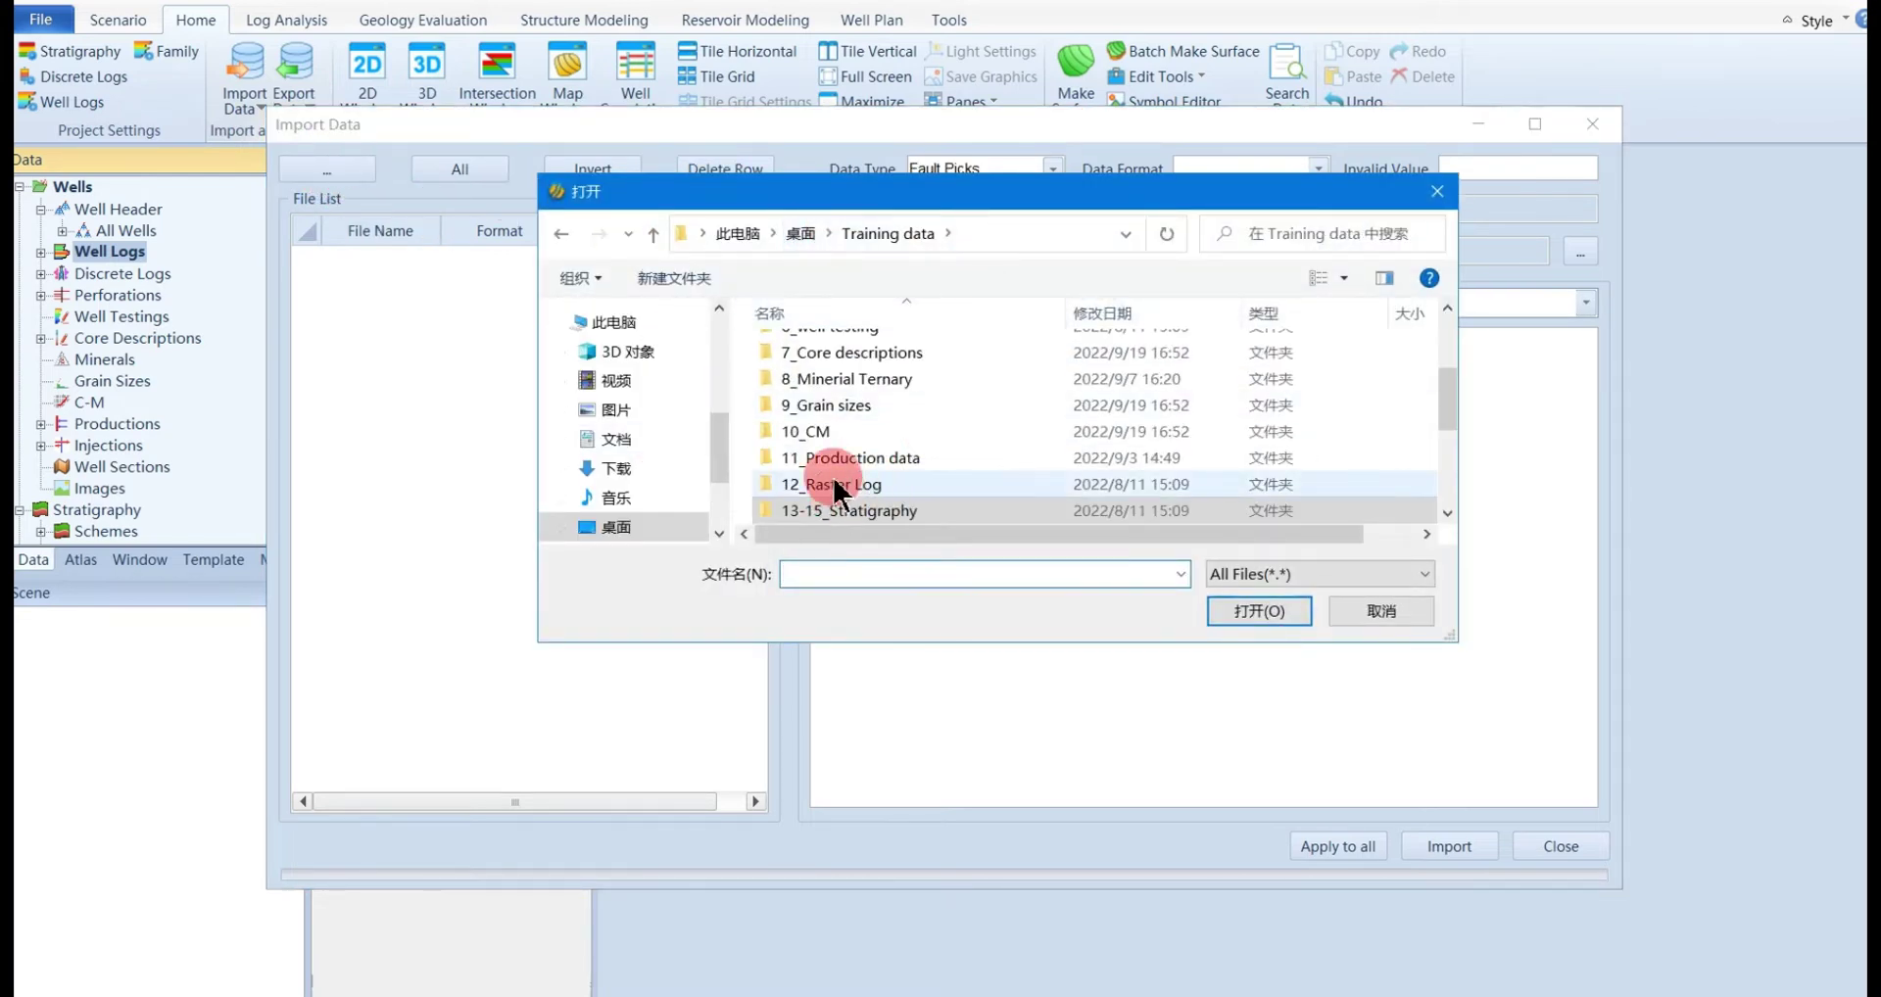
{"action": "scroll", "coordinate": [845, 417], "scroll_direction": "up", "scroll_amount": 2}
{"action": "scroll", "coordinate": [913, 480], "scroll_direction": "down", "scroll_amount": 1}
{"action": "scroll", "coordinate": [913, 482], "scroll_direction": "down", "scroll_amount": 1}
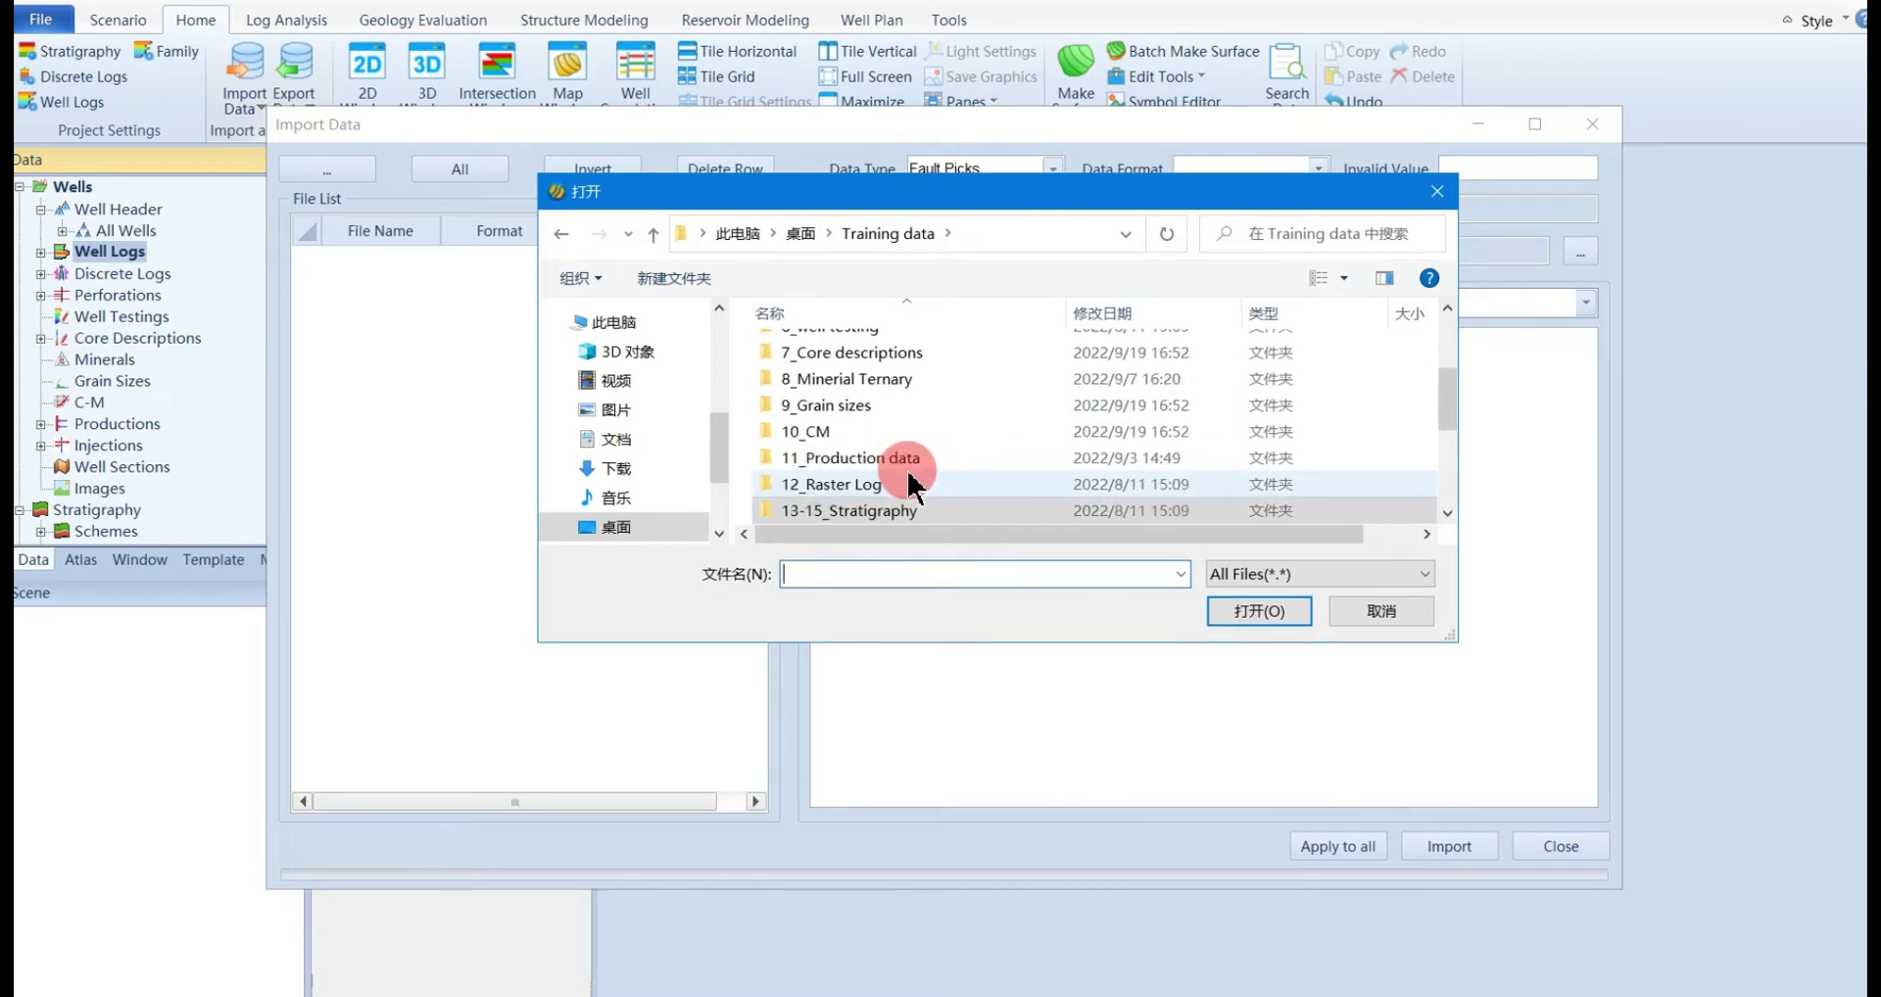
{"action": "double_click", "coordinate": [885, 525]}
{"action": "double_click", "coordinate": [845, 457]}
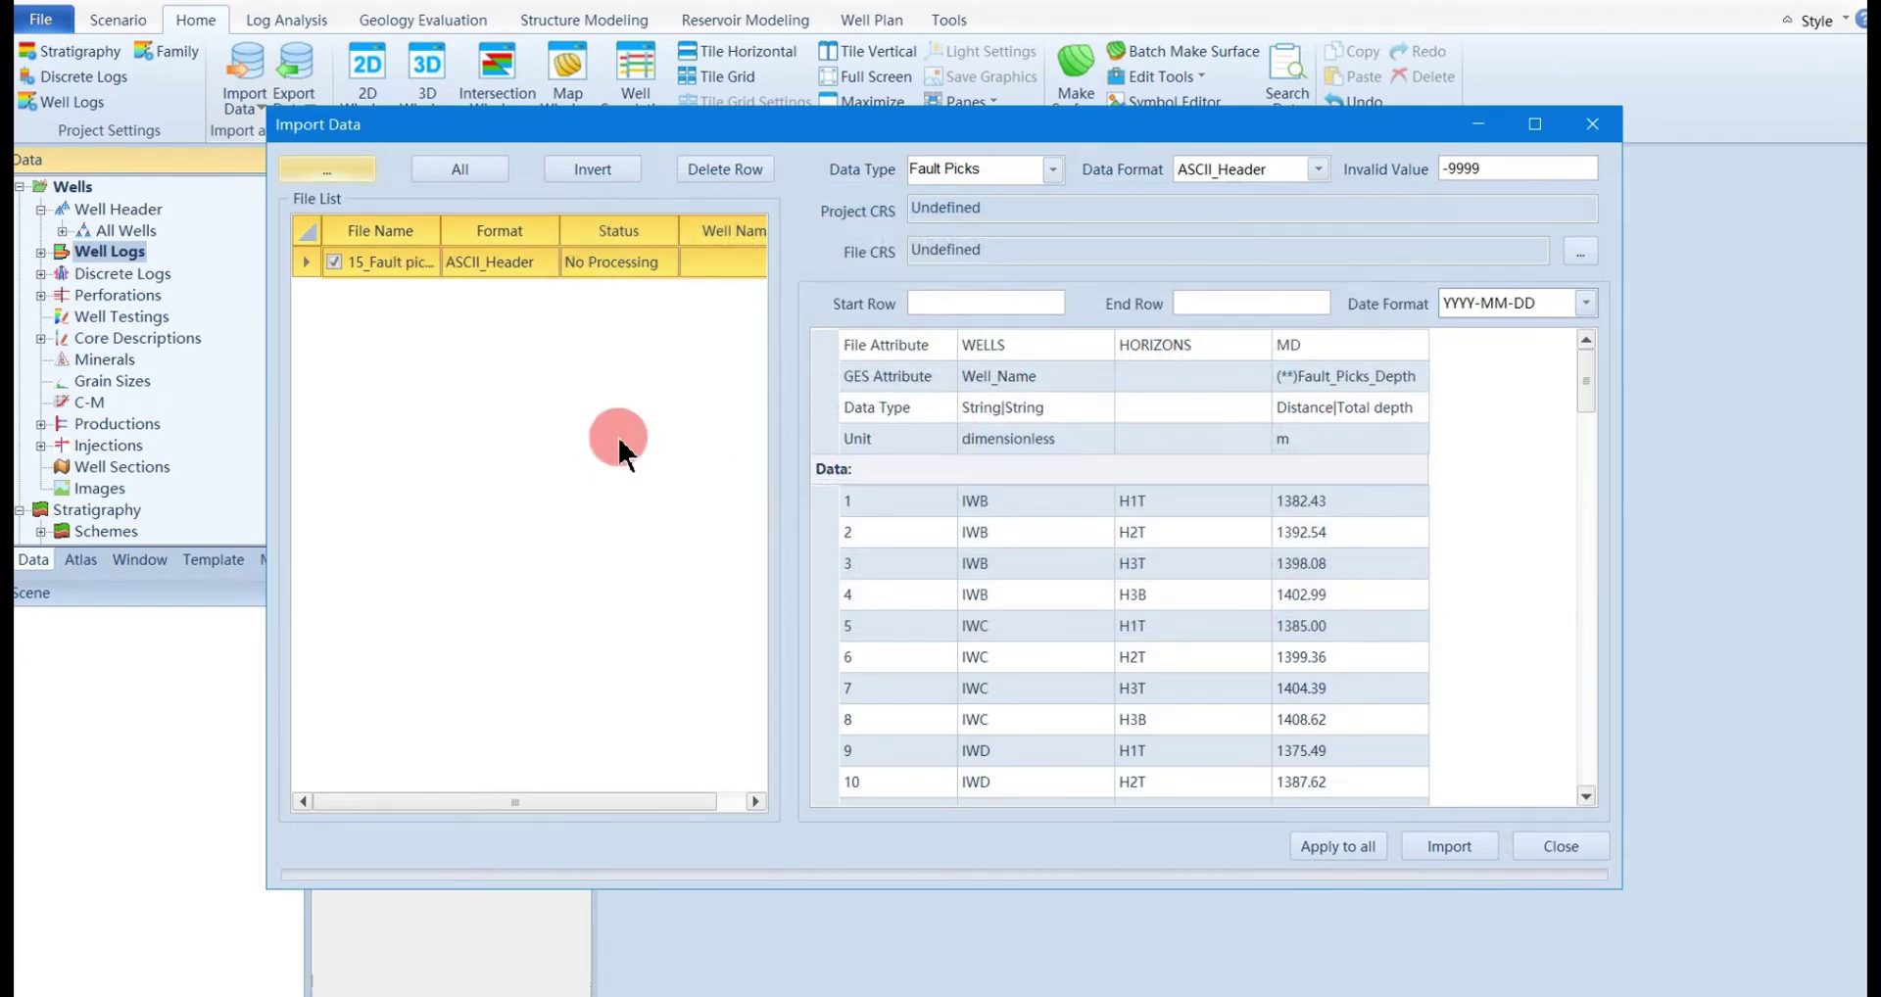
Map the HORIZONS column to Fault_Top_Horizon and import the fault picks file, then close the import dialog
{"action": "left_click_drag", "start_coordinate": [617, 803], "coordinate": [558, 821]}
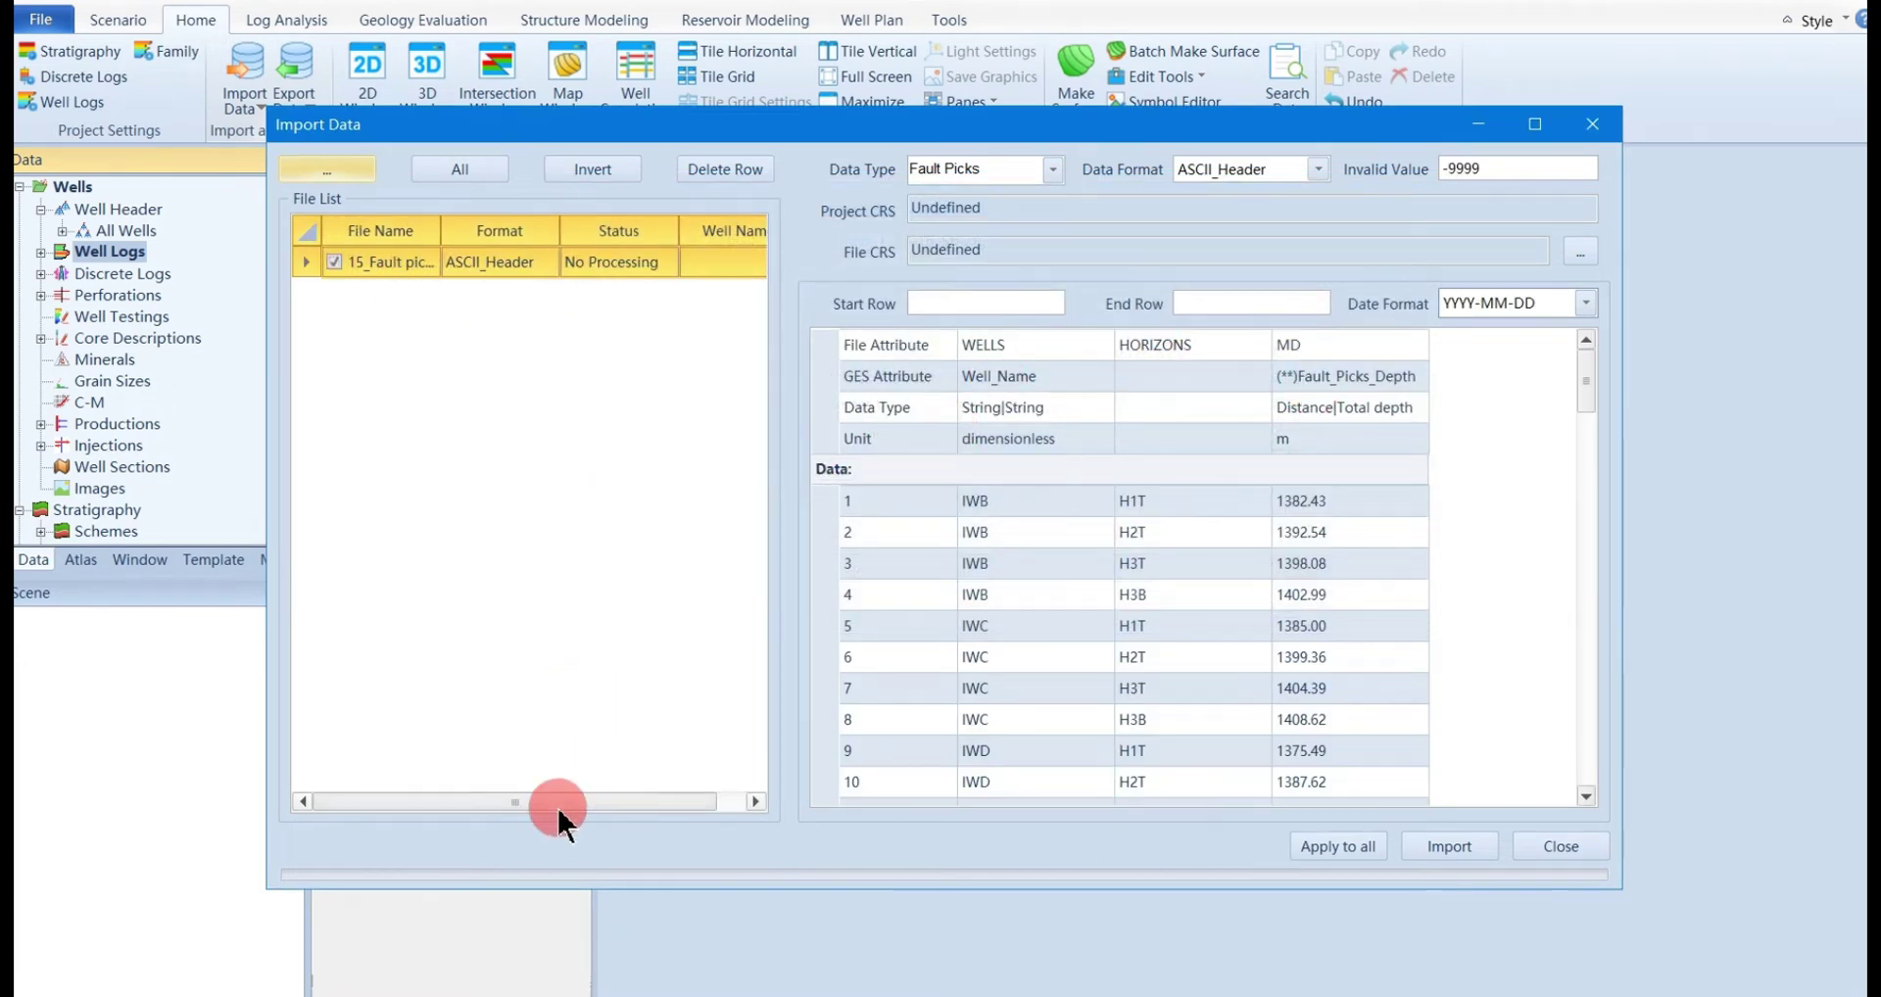
{"action": "left_click", "coordinate": [1253, 382]}
{"action": "left_click", "coordinate": [1257, 376]}
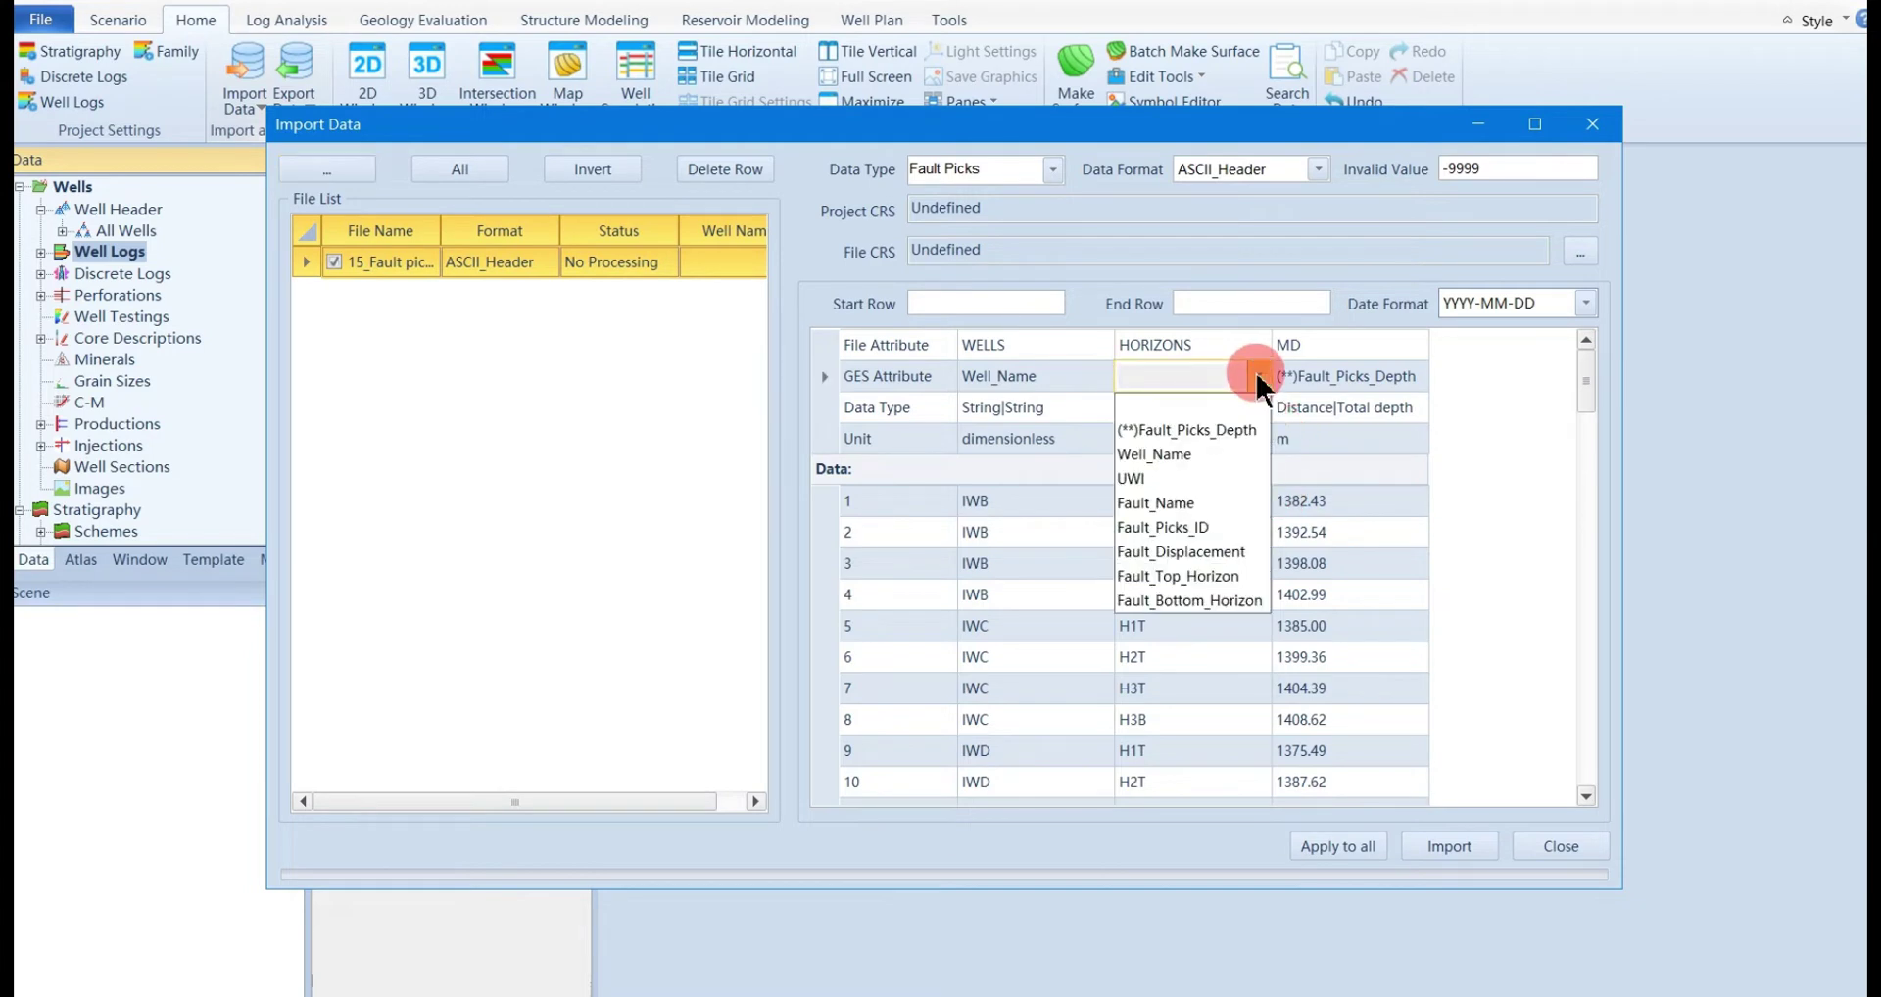
{"action": "left_click", "coordinate": [1215, 578]}
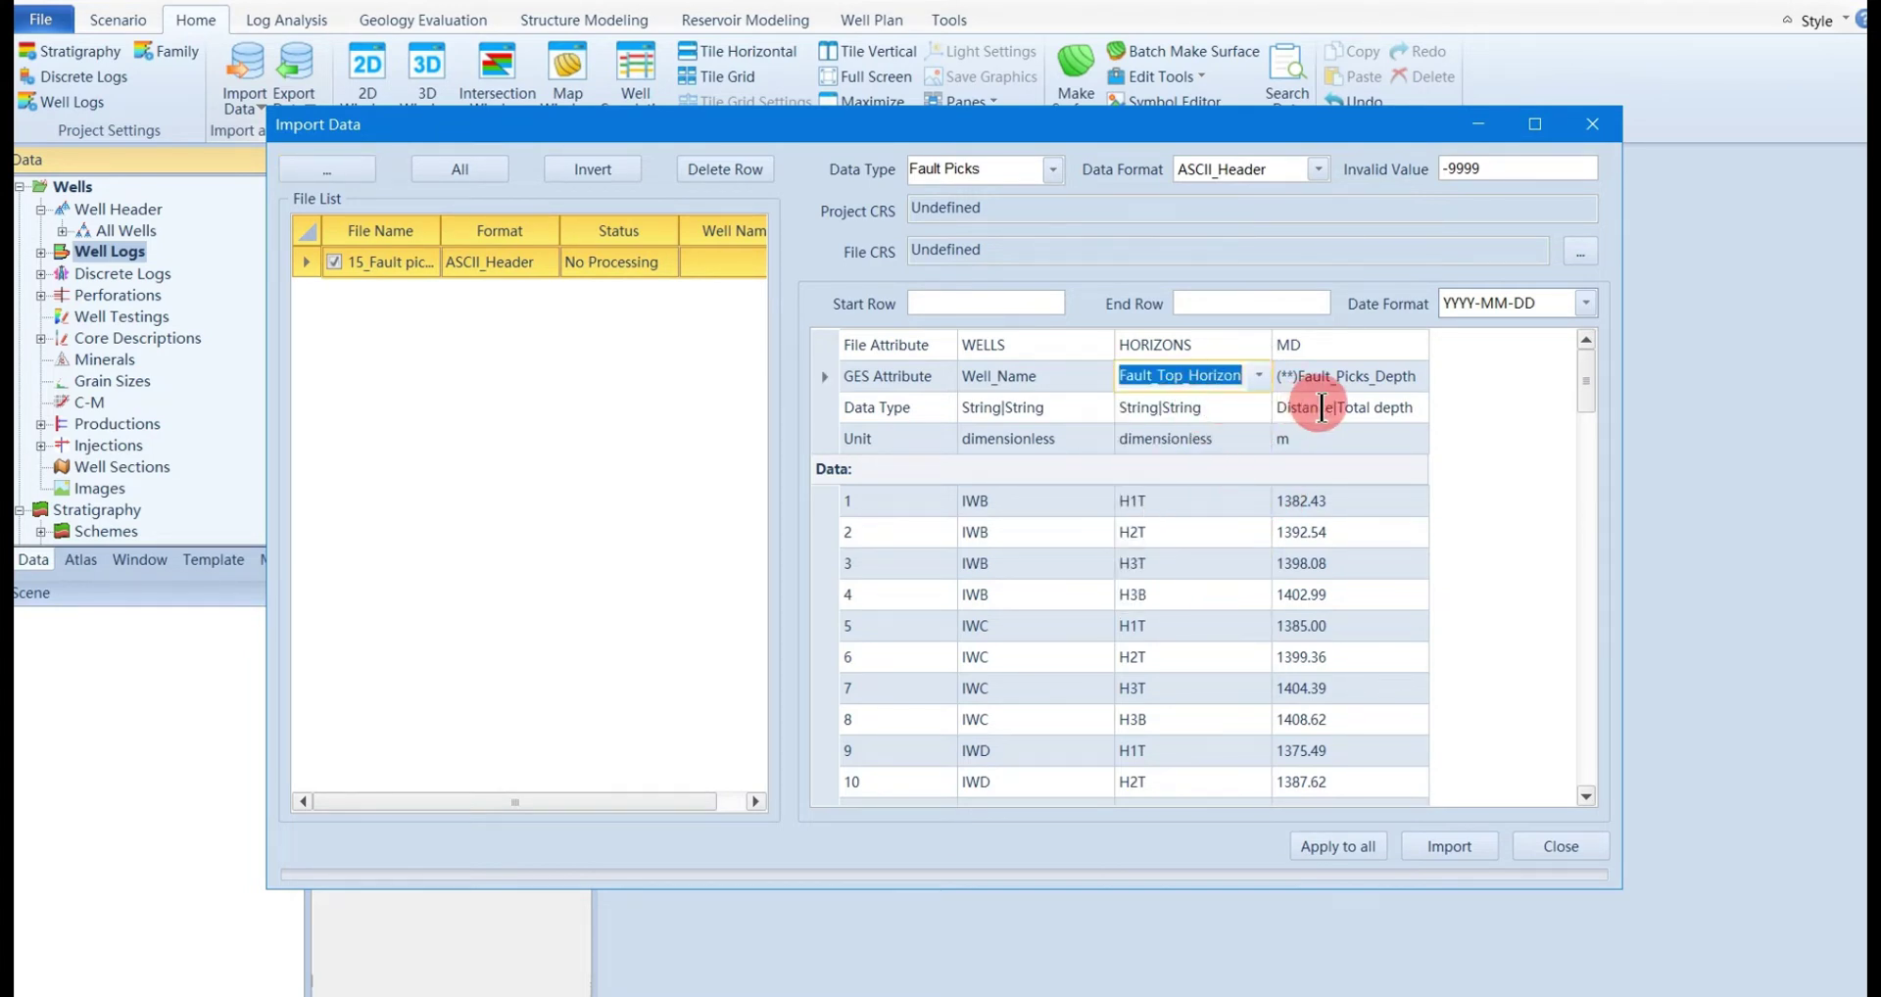
{"action": "left_click", "coordinate": [1440, 847]}
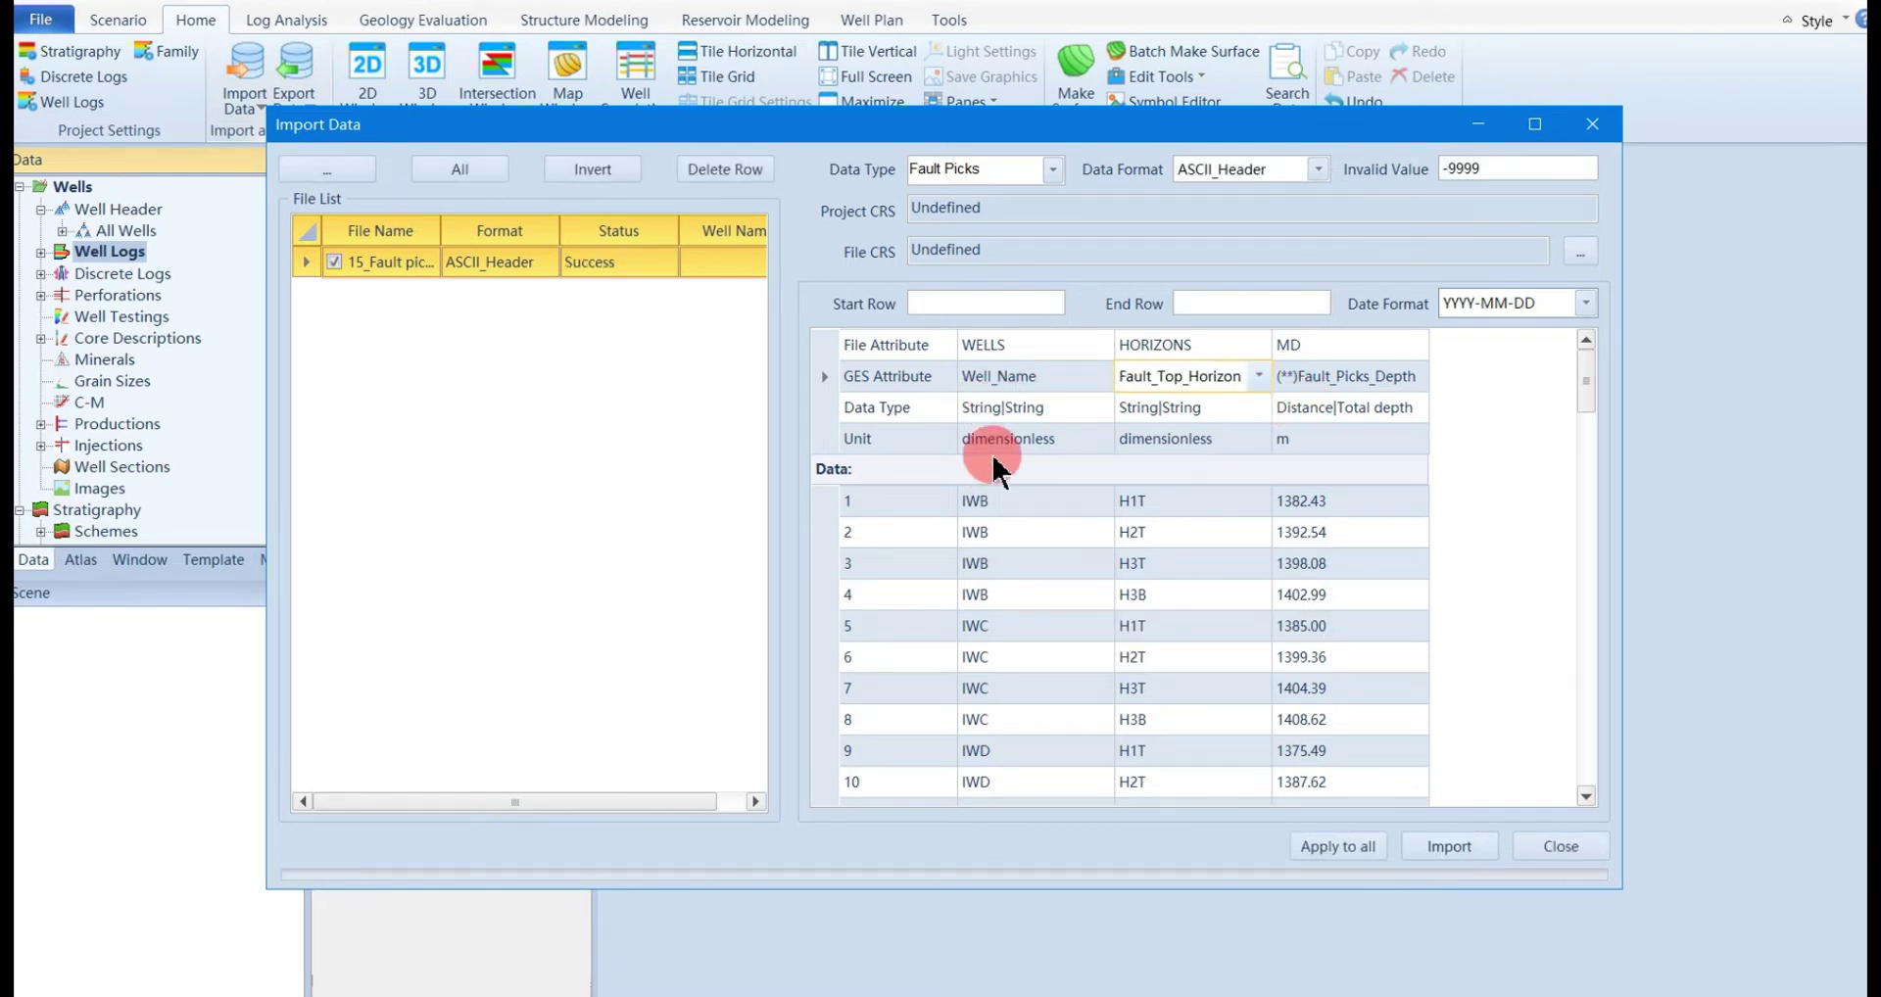
{"action": "left_click", "coordinate": [1561, 848]}
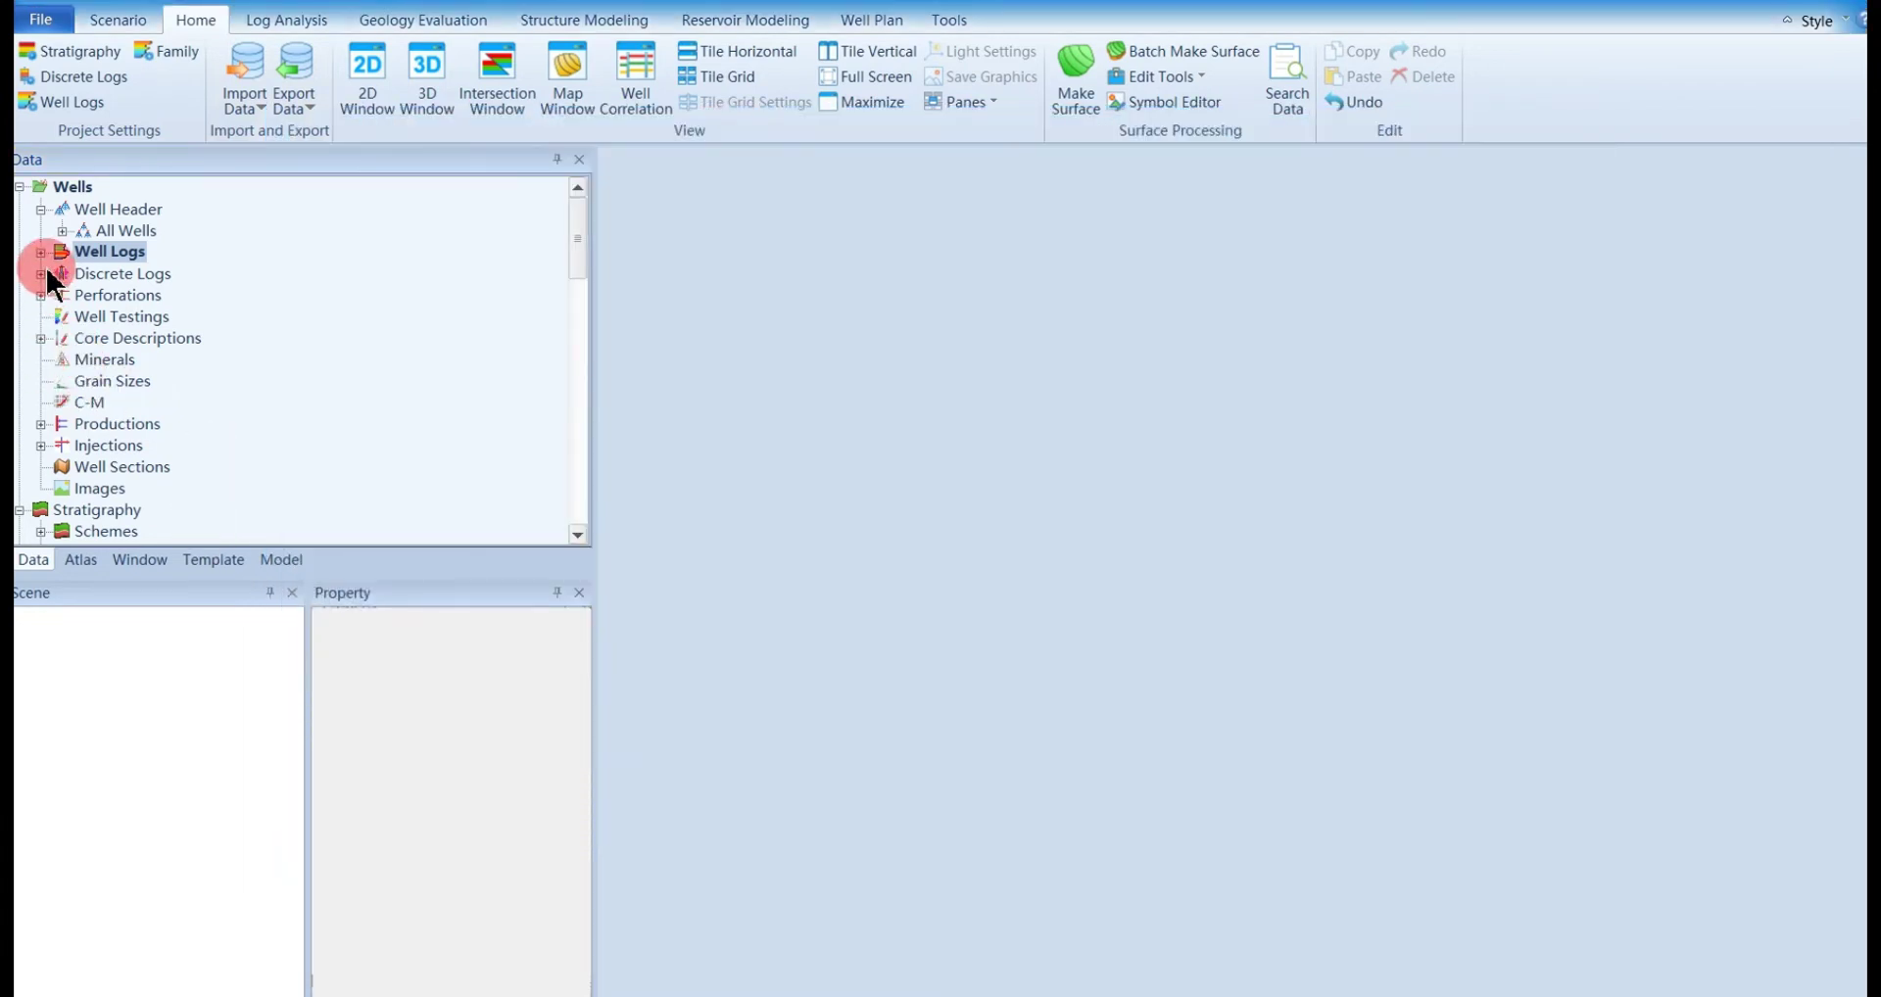
Open the fault picks spreadsheet of well IWB and narrow its Fault column to inspect the imported data
{"action": "scroll", "coordinate": [54, 493], "scroll_direction": "down", "scroll_amount": 3}
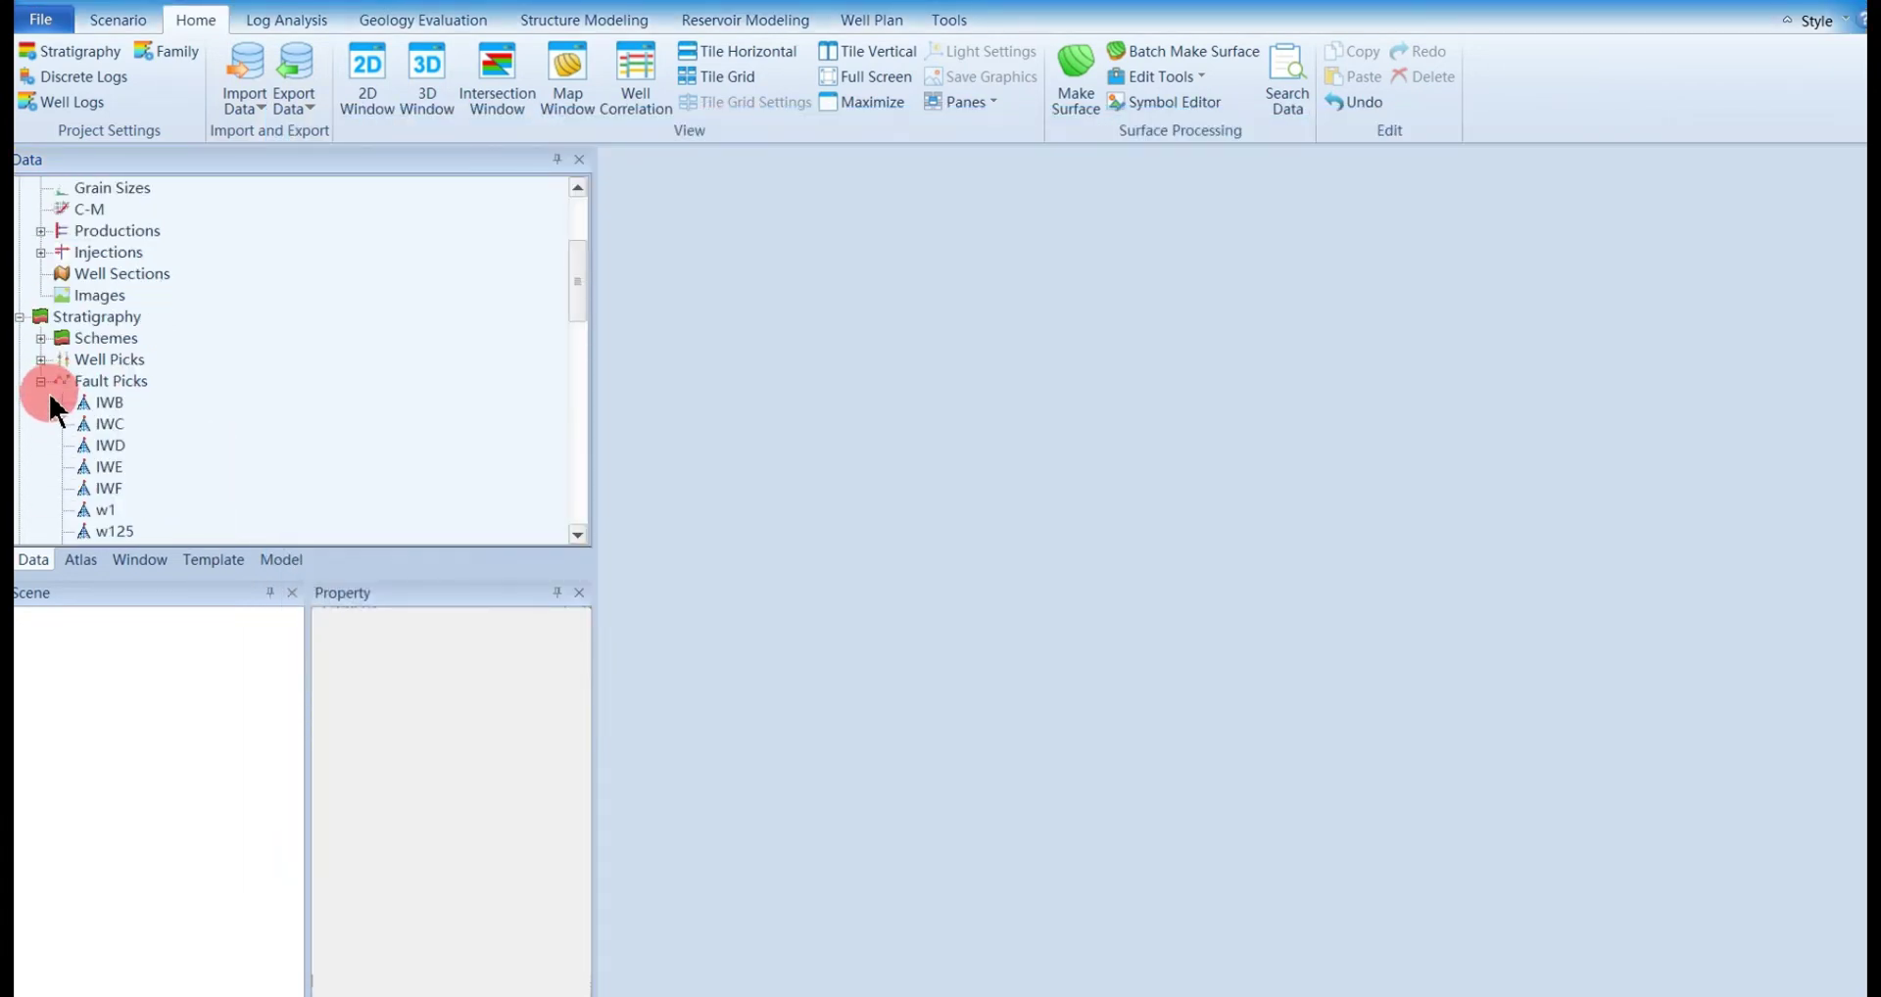
{"action": "right_click", "coordinate": [108, 401]}
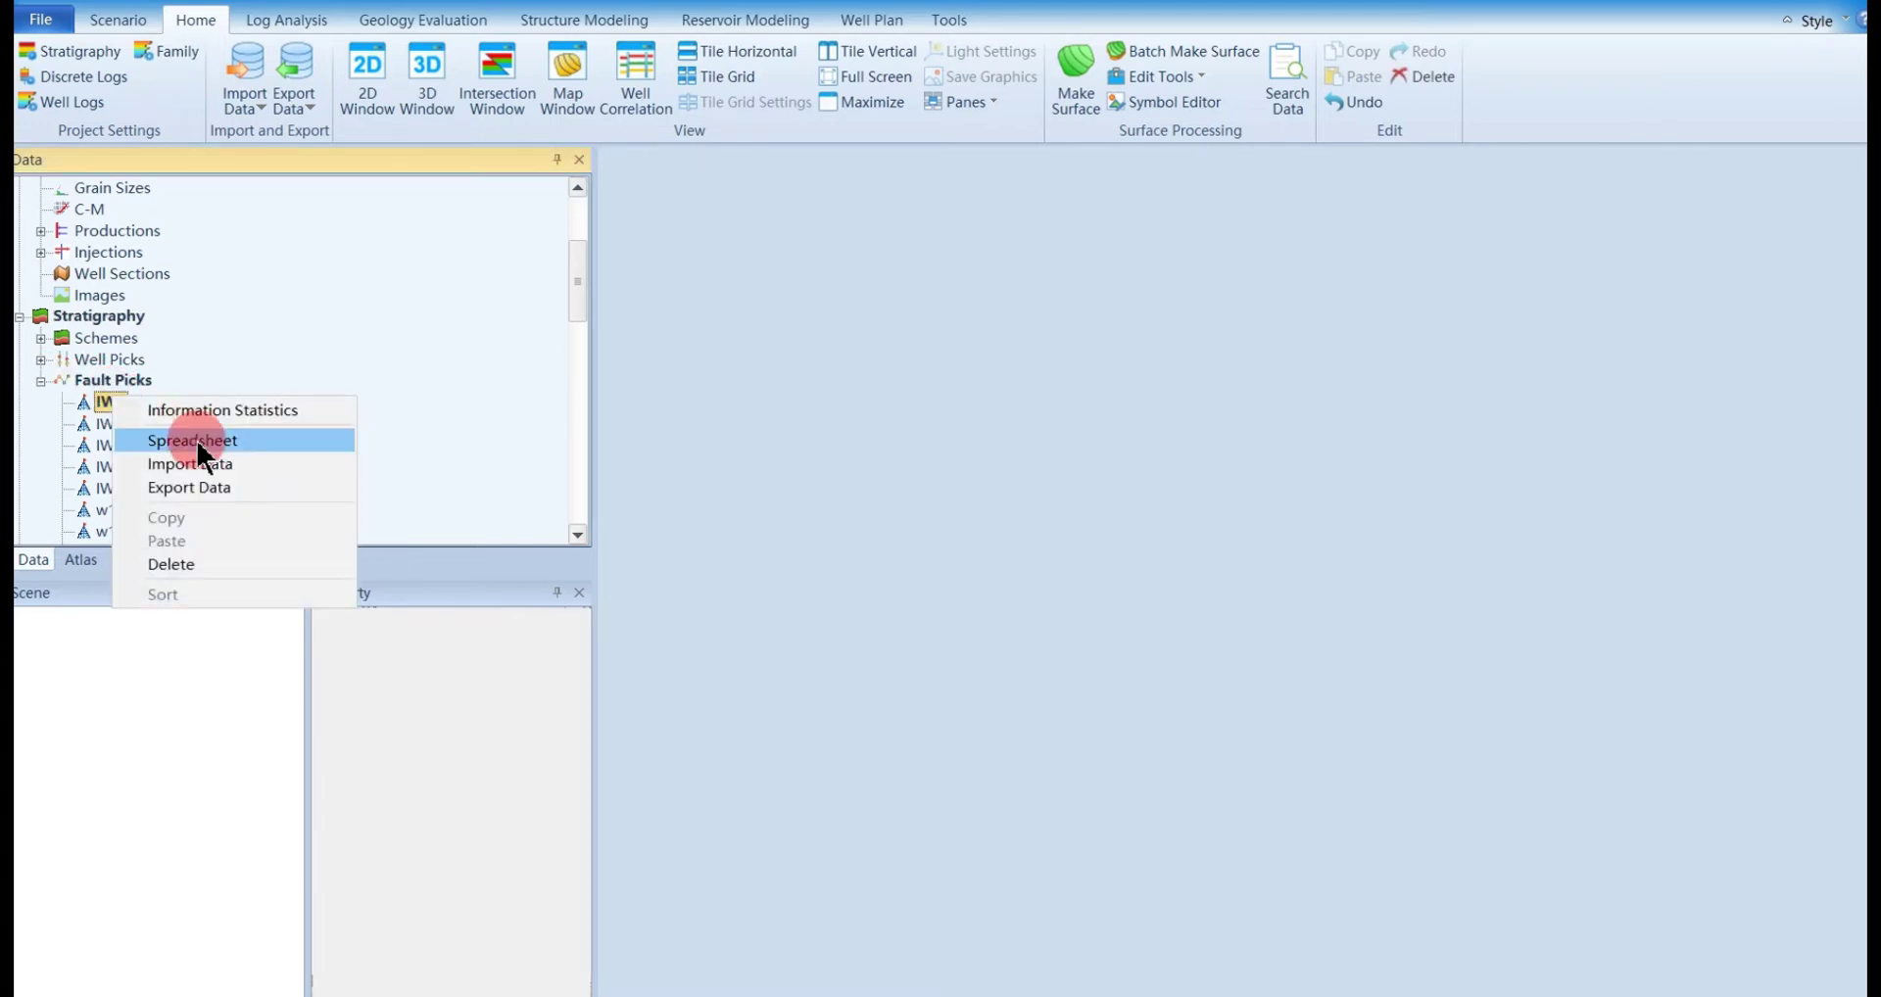
{"action": "left_click", "coordinate": [189, 437]}
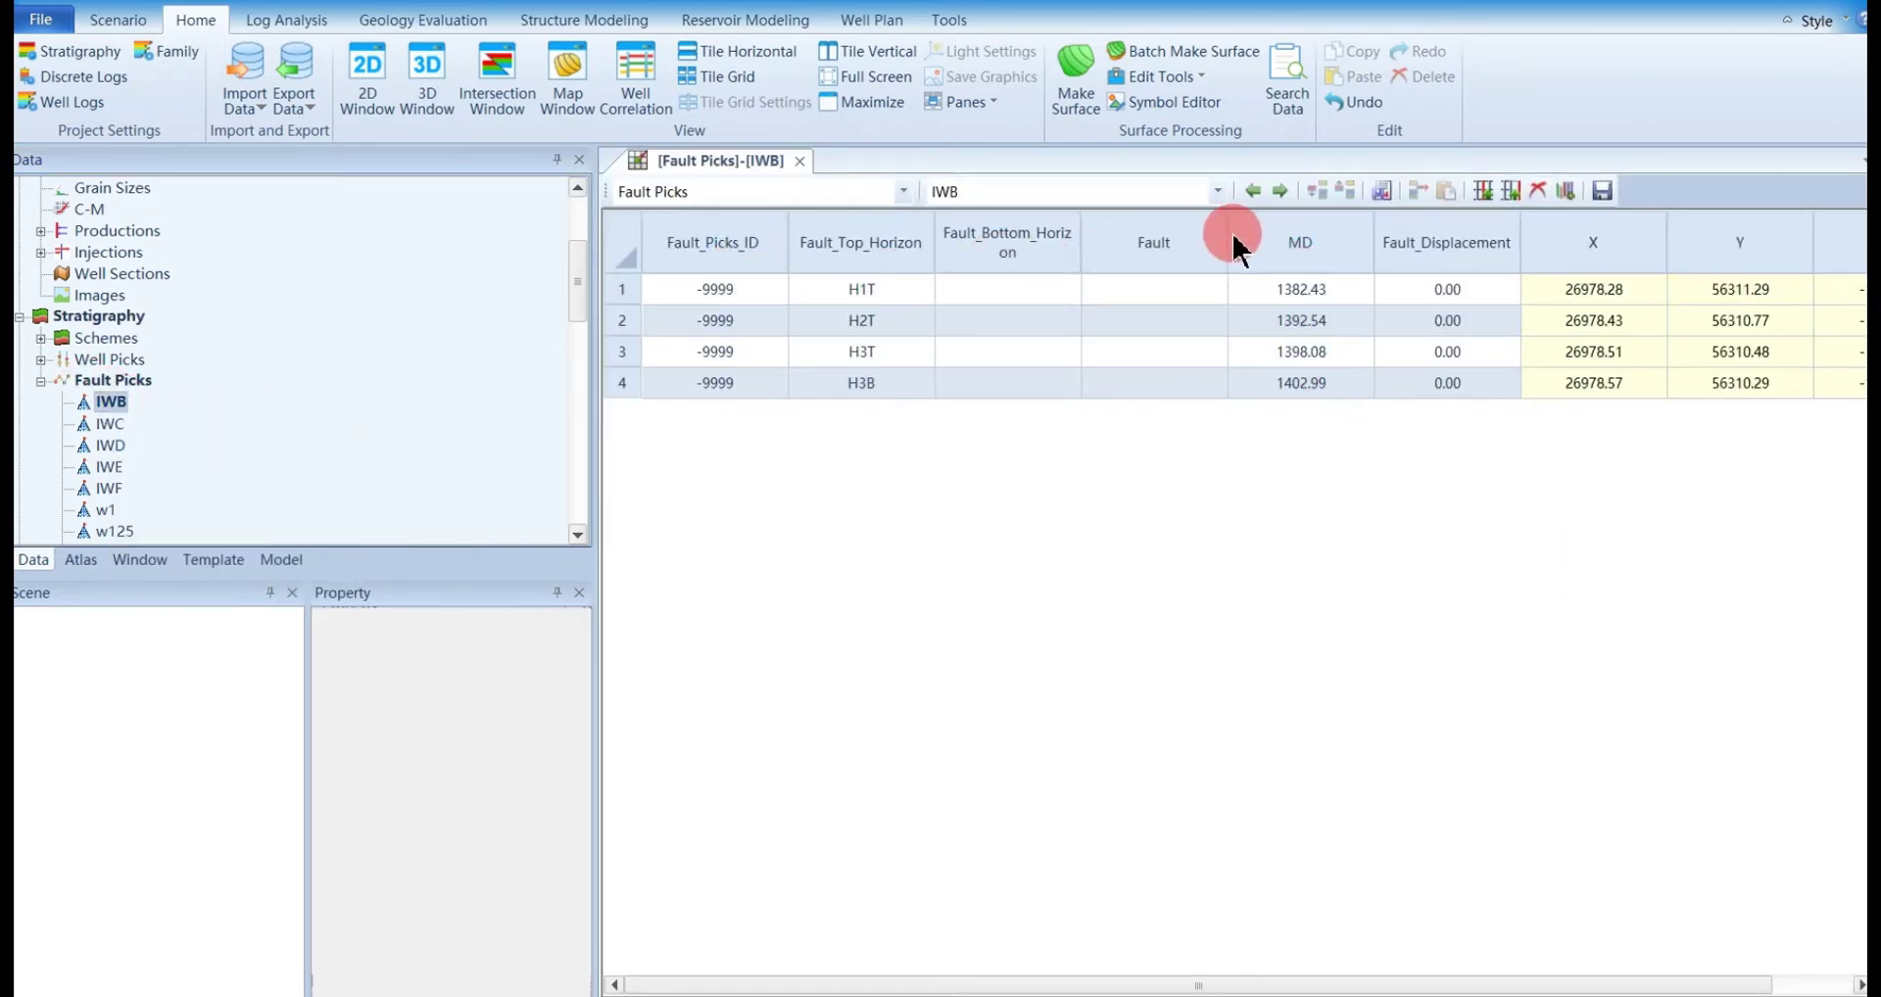
{"action": "left_click_drag", "start_coordinate": [1230, 243], "coordinate": [1159, 242]}
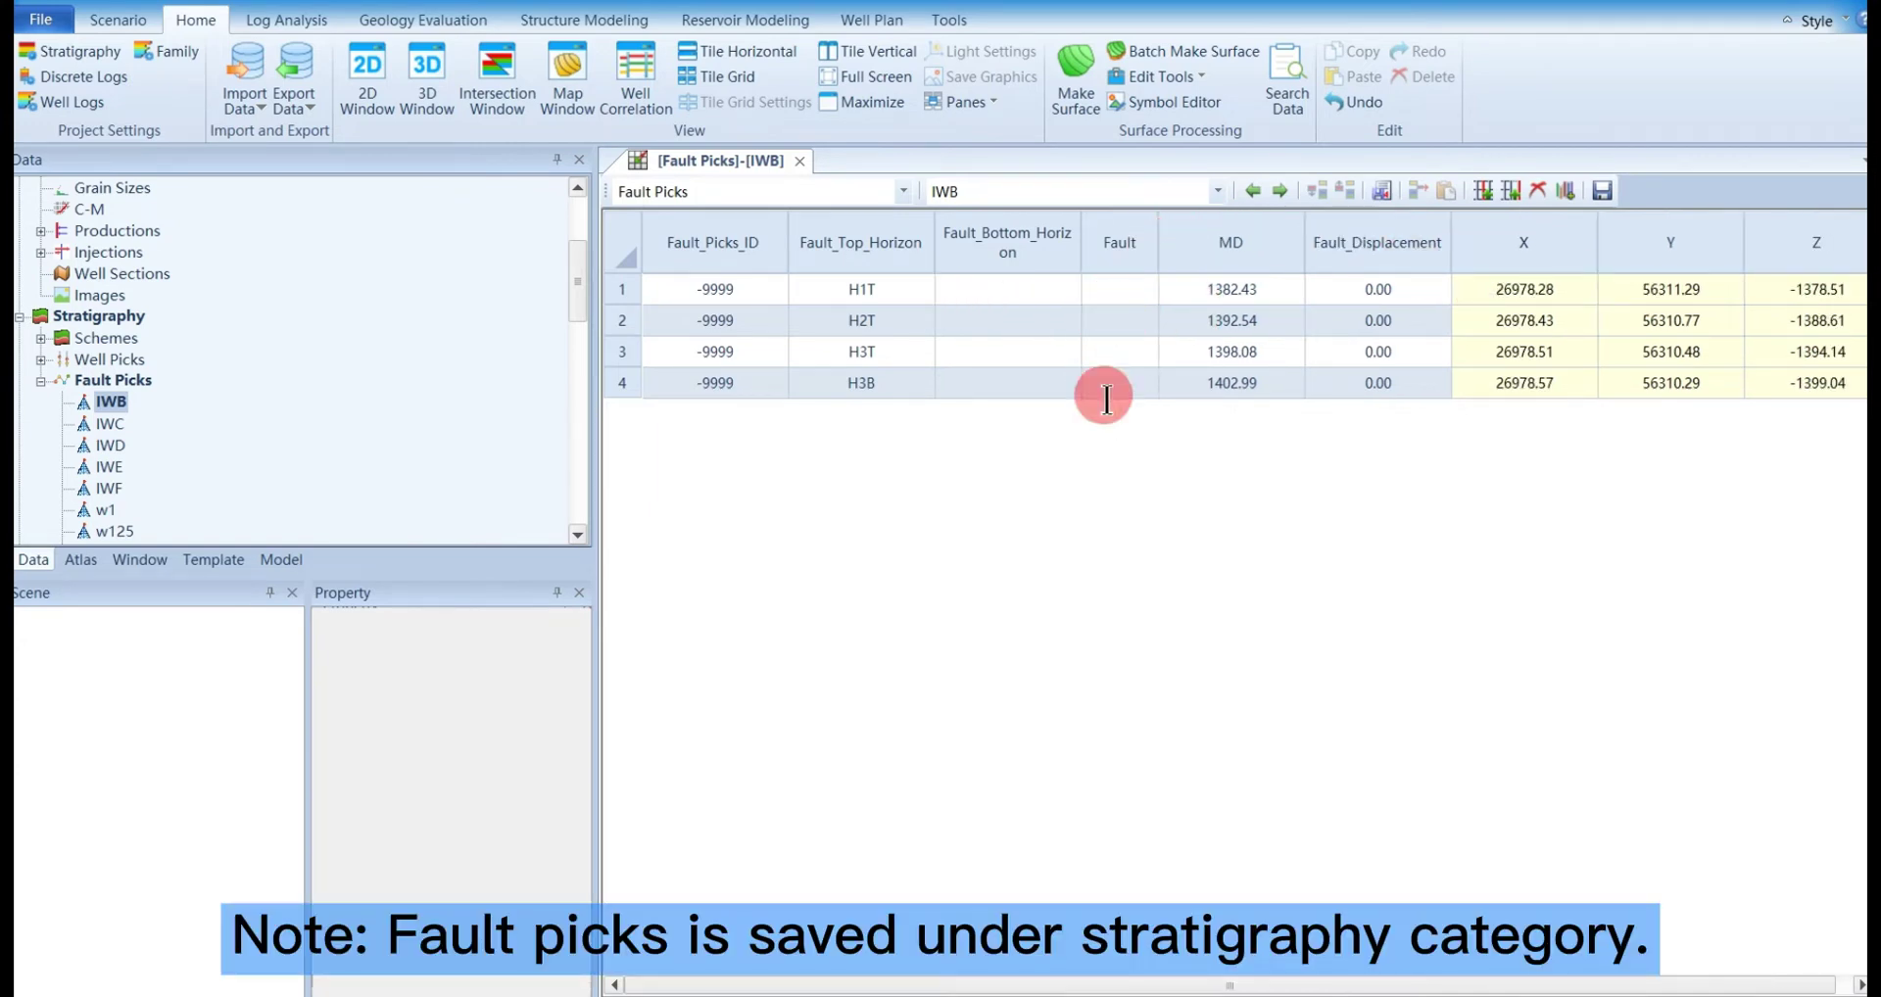
{"action": "left_click", "coordinate": [41, 381]}
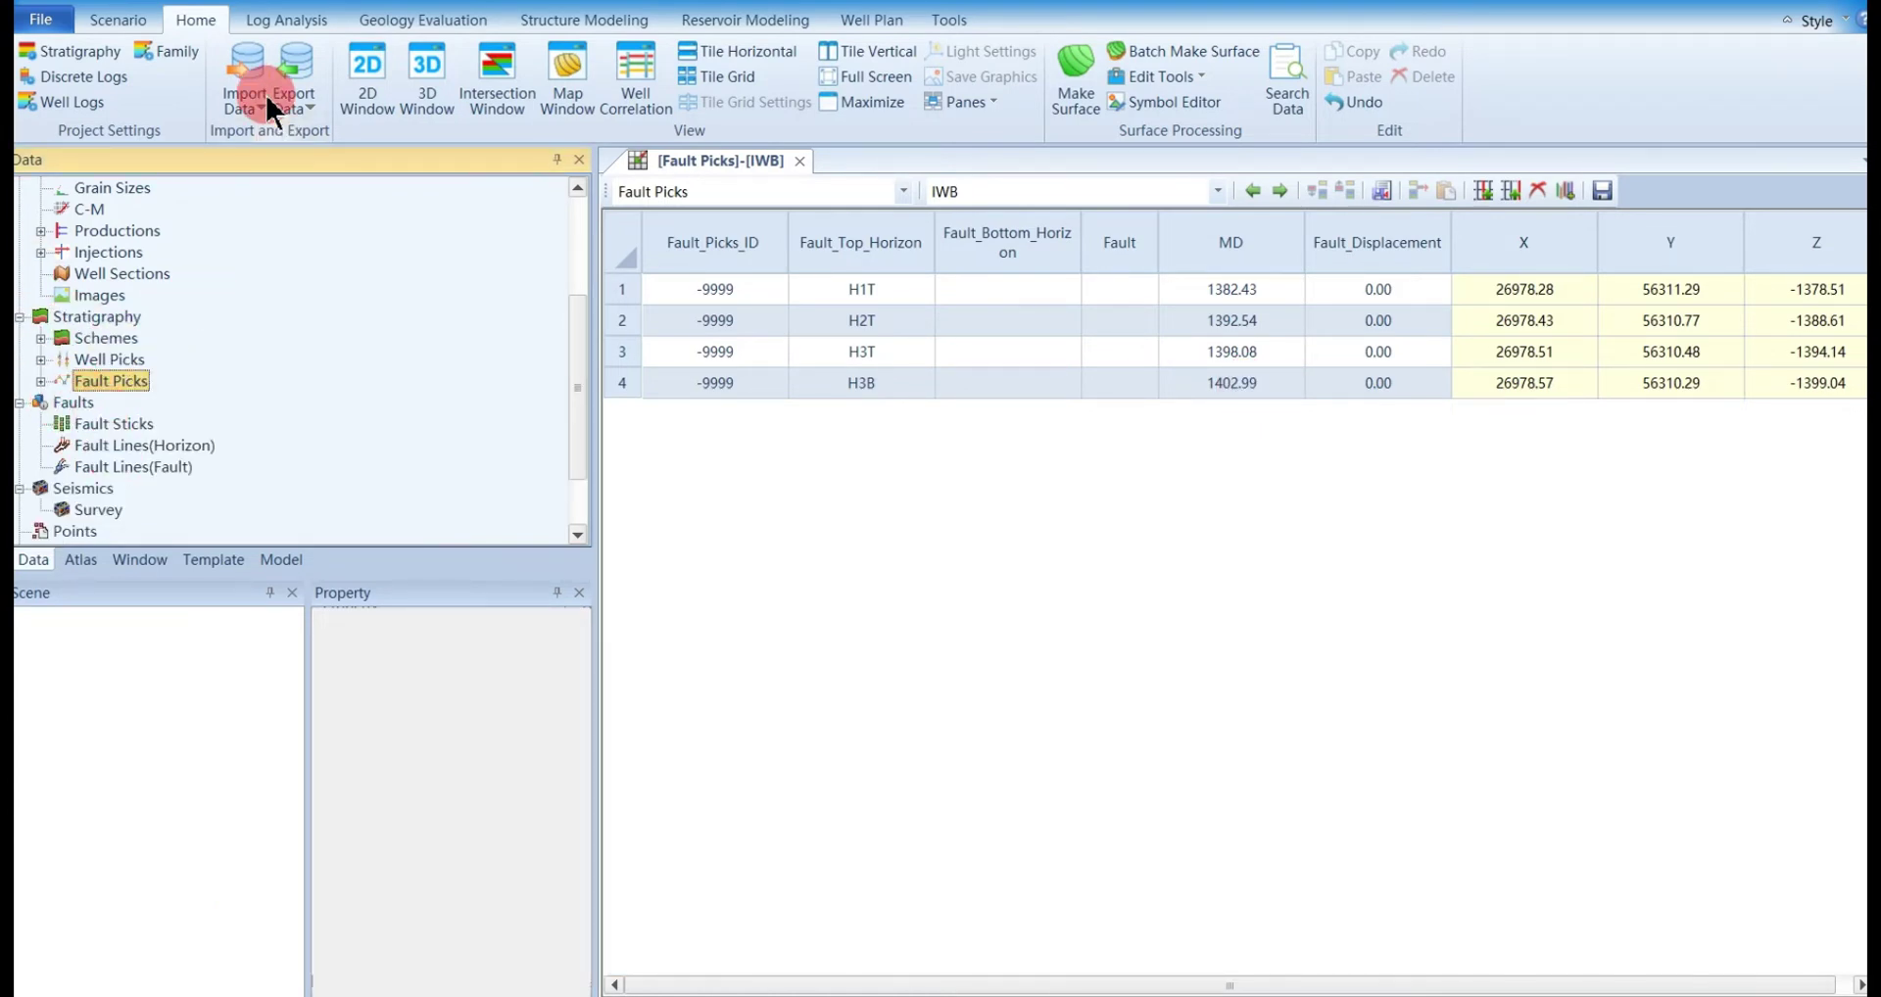
Start a new data import with Fault Sticks as the data type
{"action": "left_click", "coordinate": [245, 59]}
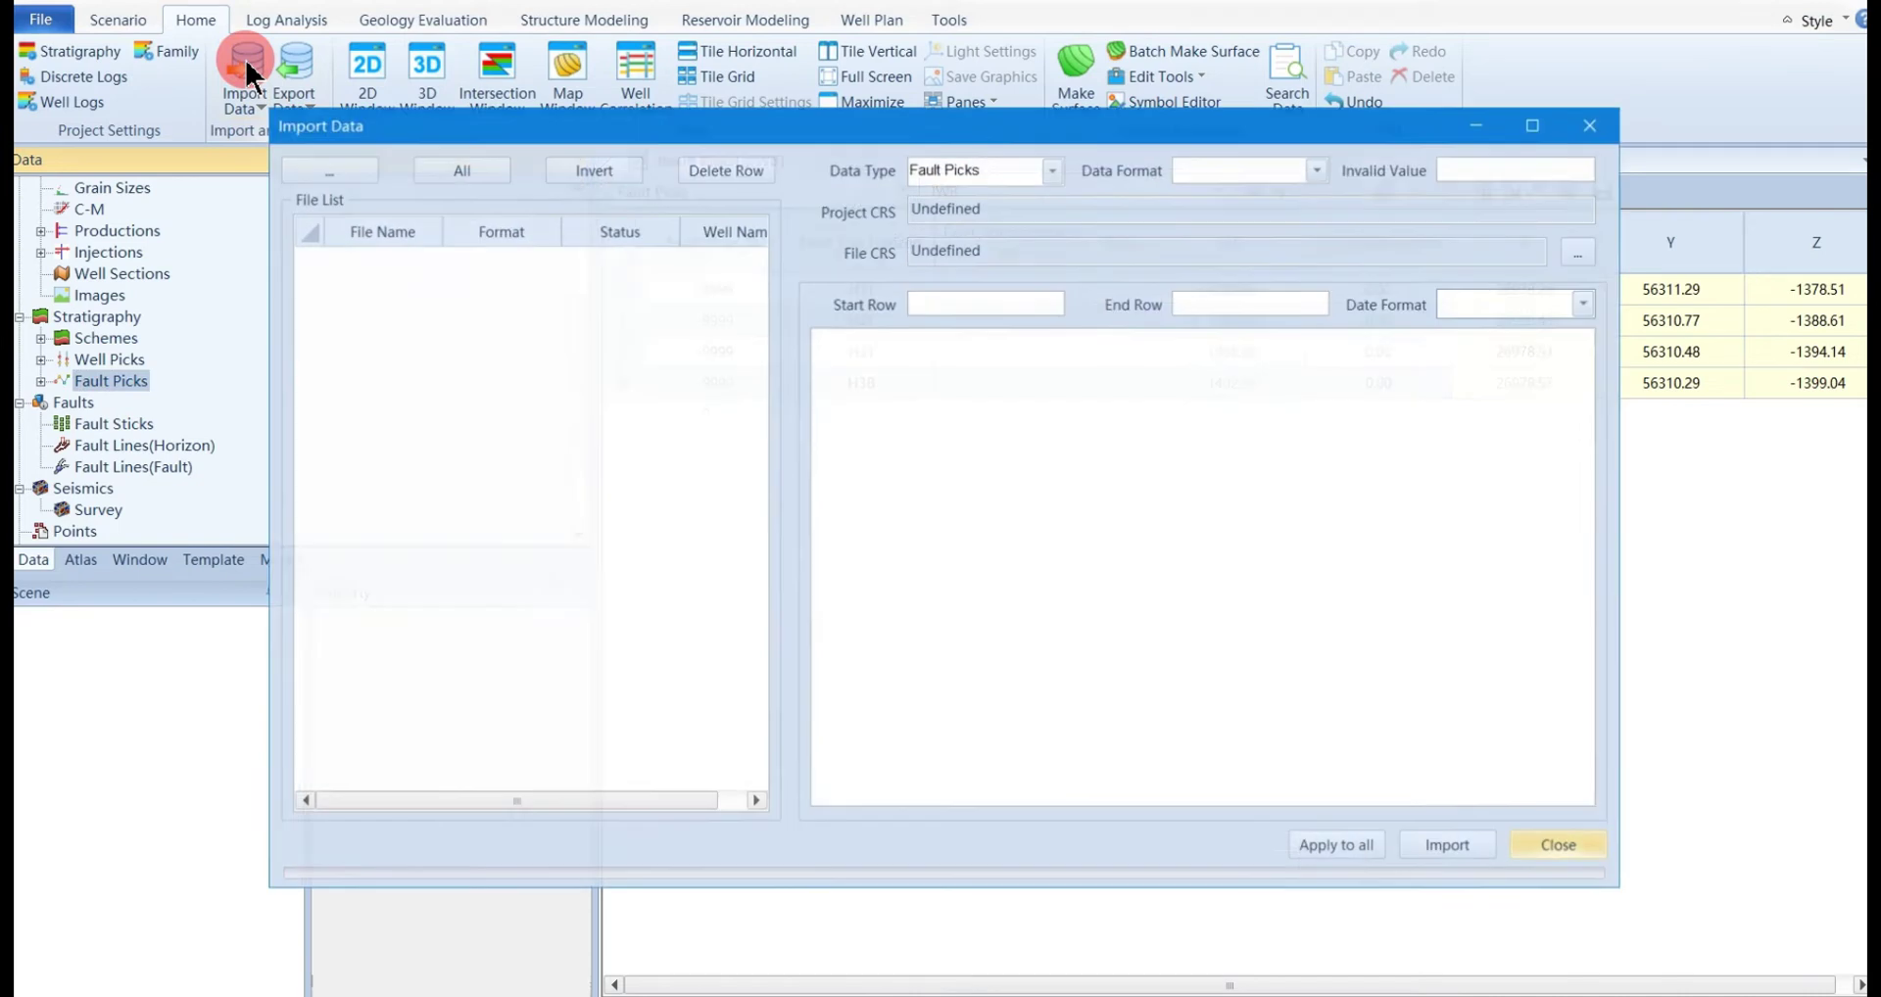
{"action": "left_click", "coordinate": [1052, 169]}
{"action": "left_click", "coordinate": [920, 304]}
{"action": "left_click", "coordinate": [1000, 327]}
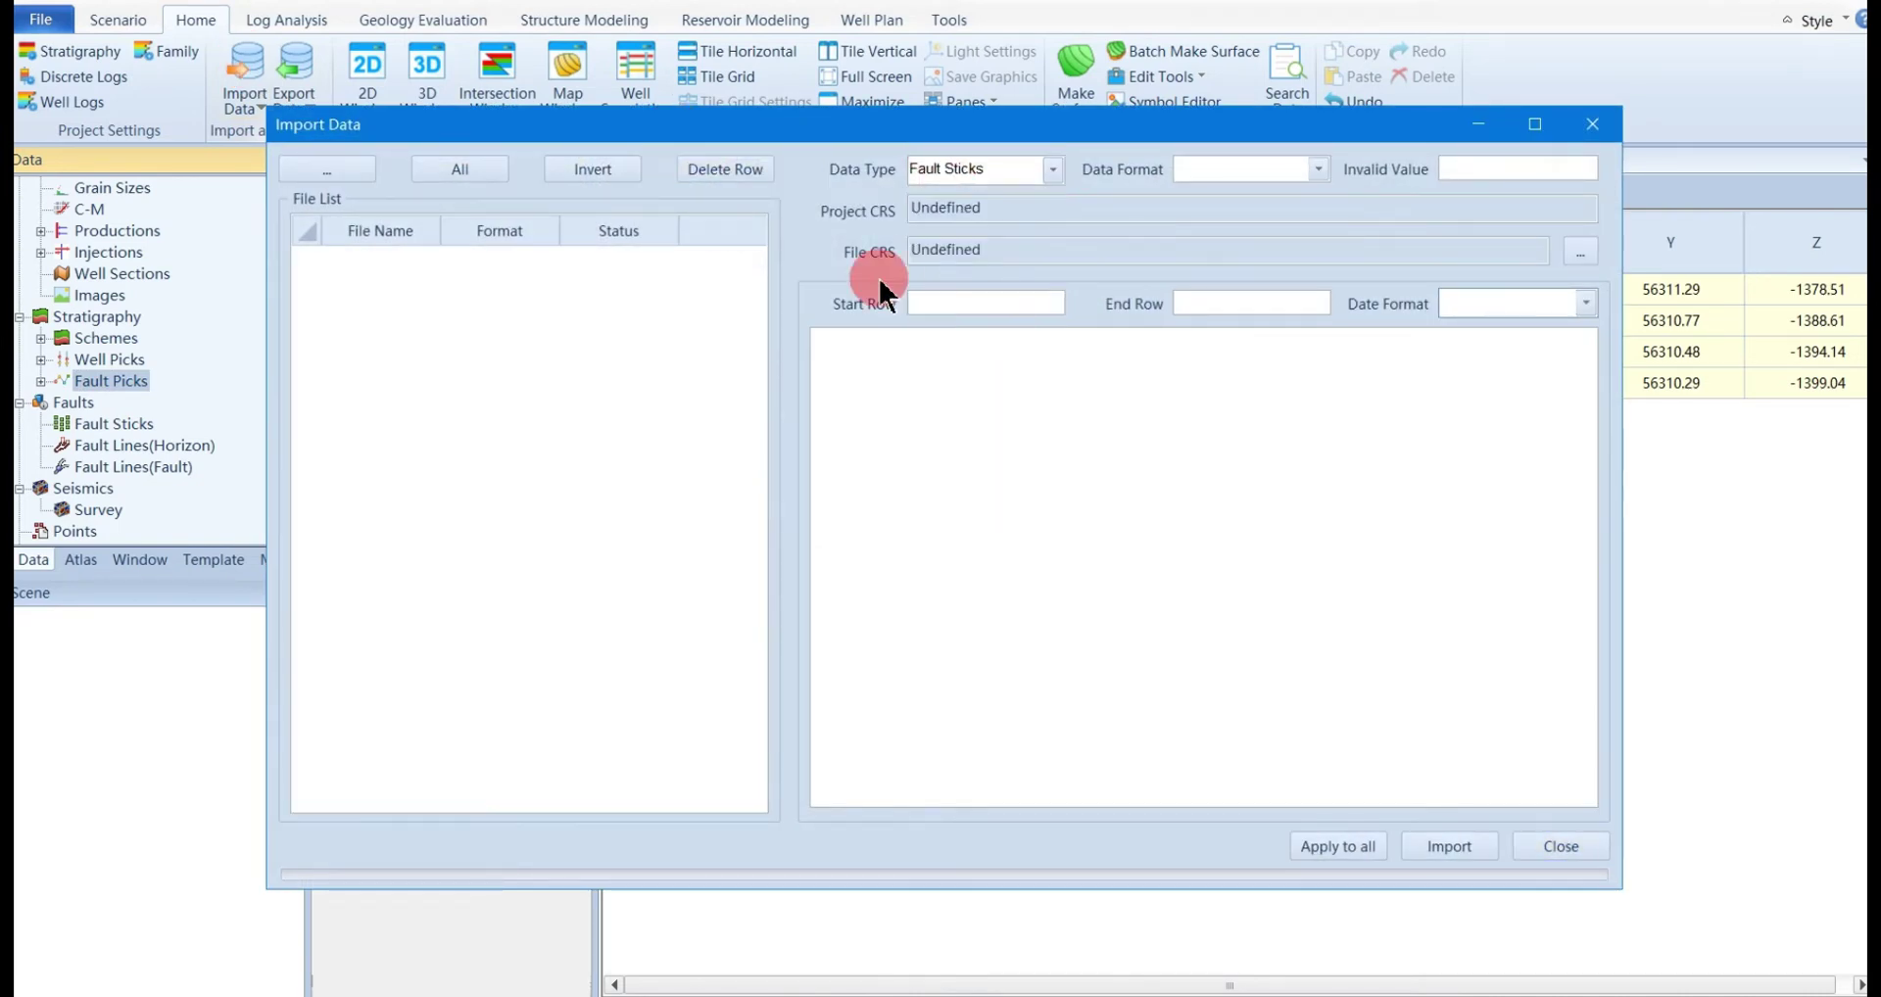
Load the files F1.txt to F5.txt and F7.txt from the 16_Fault sticks training folder into the import list
{"action": "left_click", "coordinate": [326, 171]}
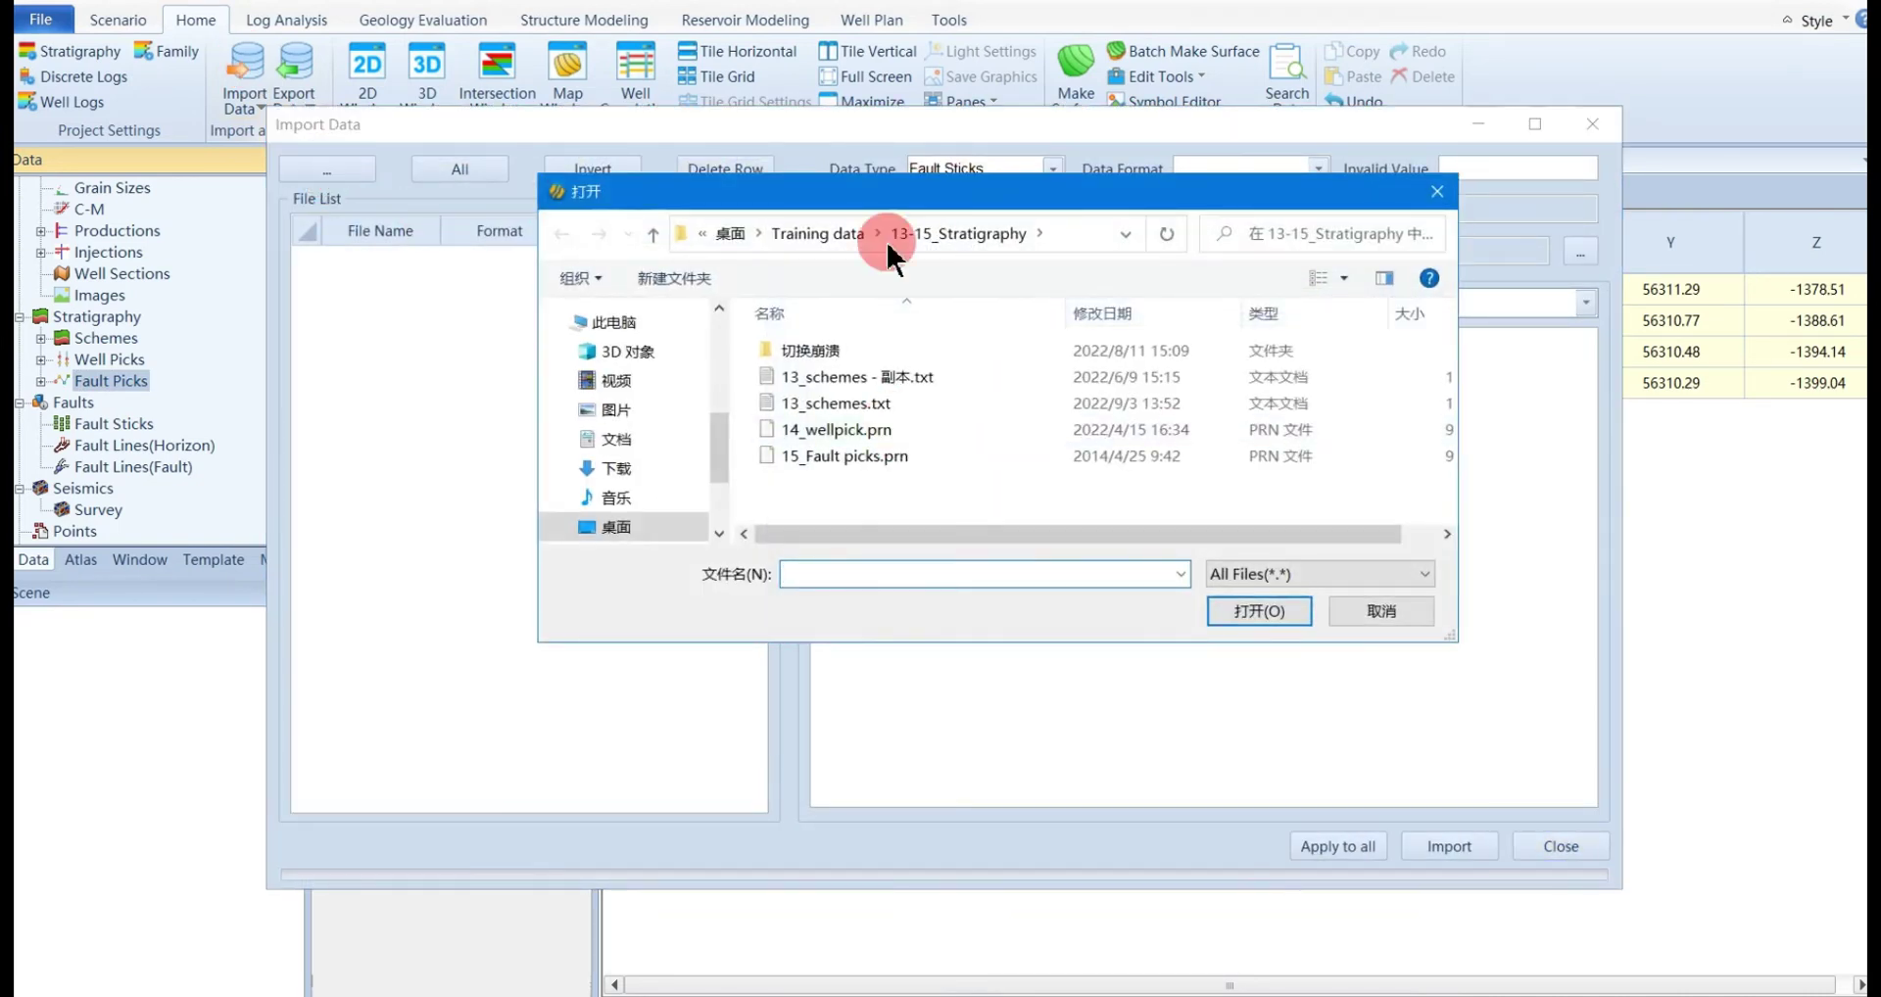
{"action": "left_click", "coordinate": [820, 234]}
{"action": "scroll", "coordinate": [929, 487], "scroll_direction": "down", "scroll_amount": 3}
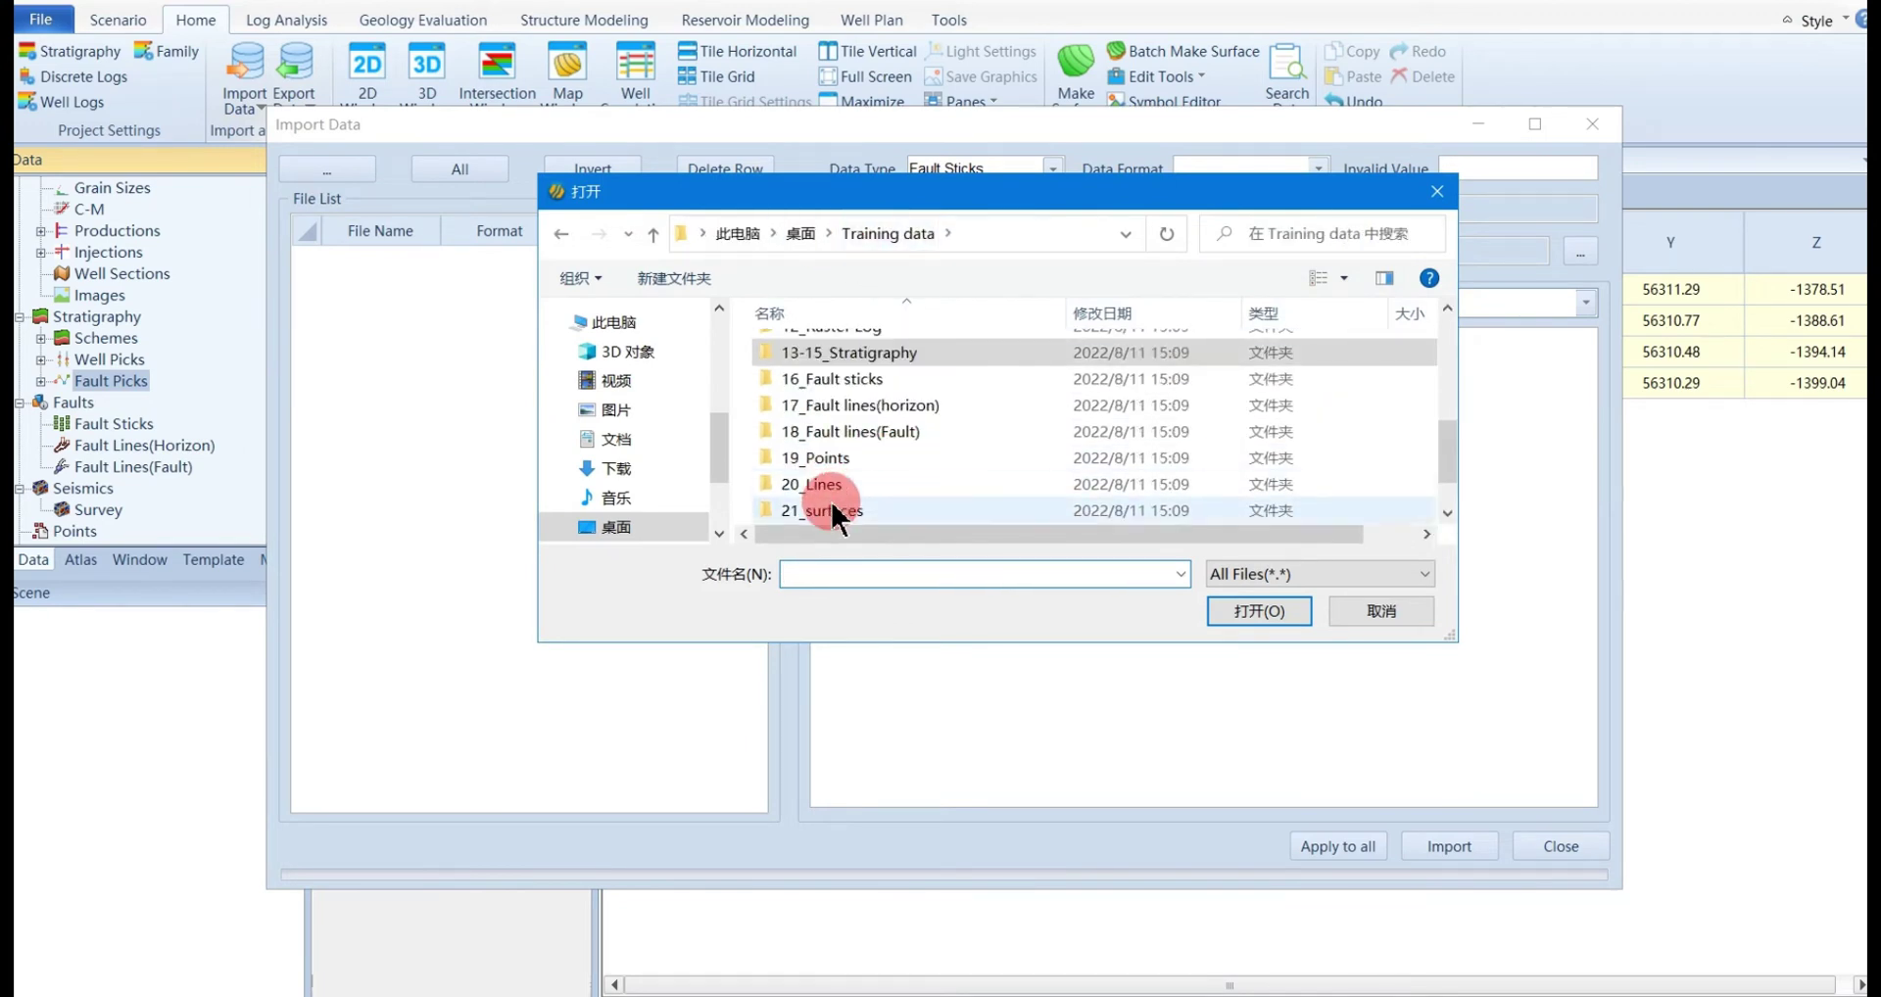
{"action": "scroll", "coordinate": [834, 485], "scroll_direction": "up", "scroll_amount": 3}
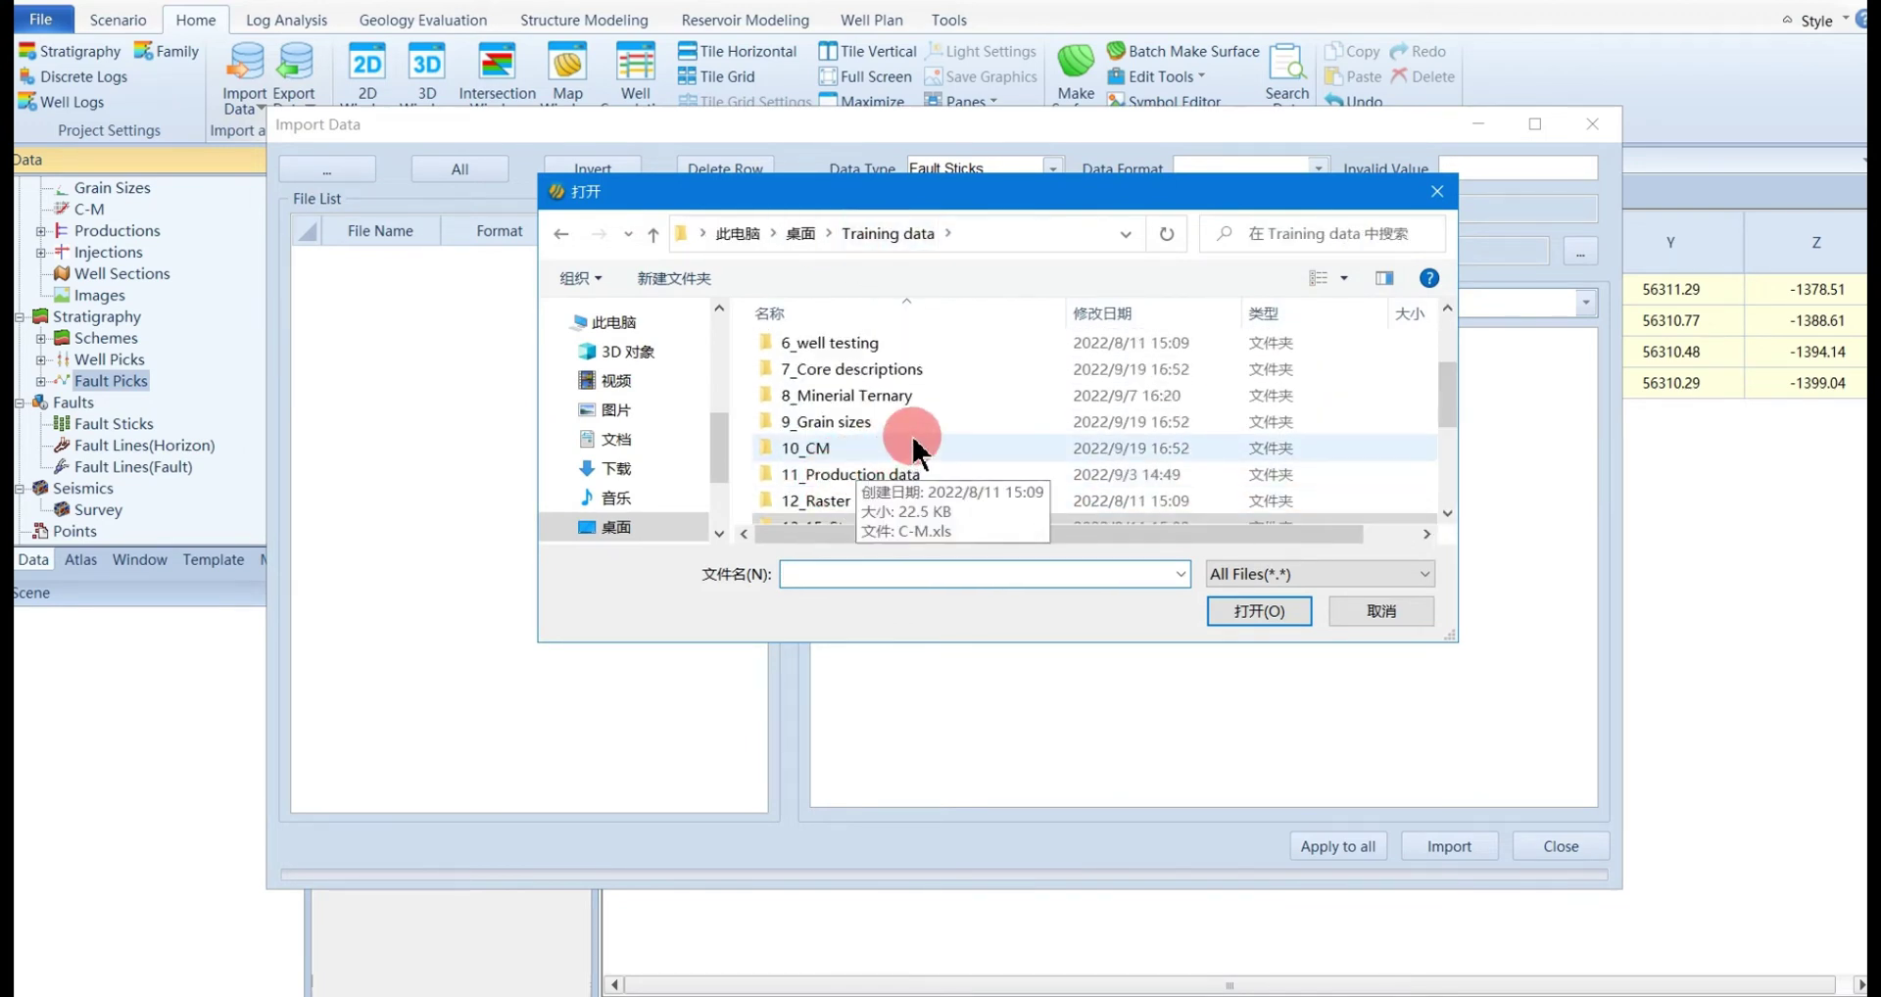
{"action": "scroll", "coordinate": [911, 436], "scroll_direction": "down", "scroll_amount": 2}
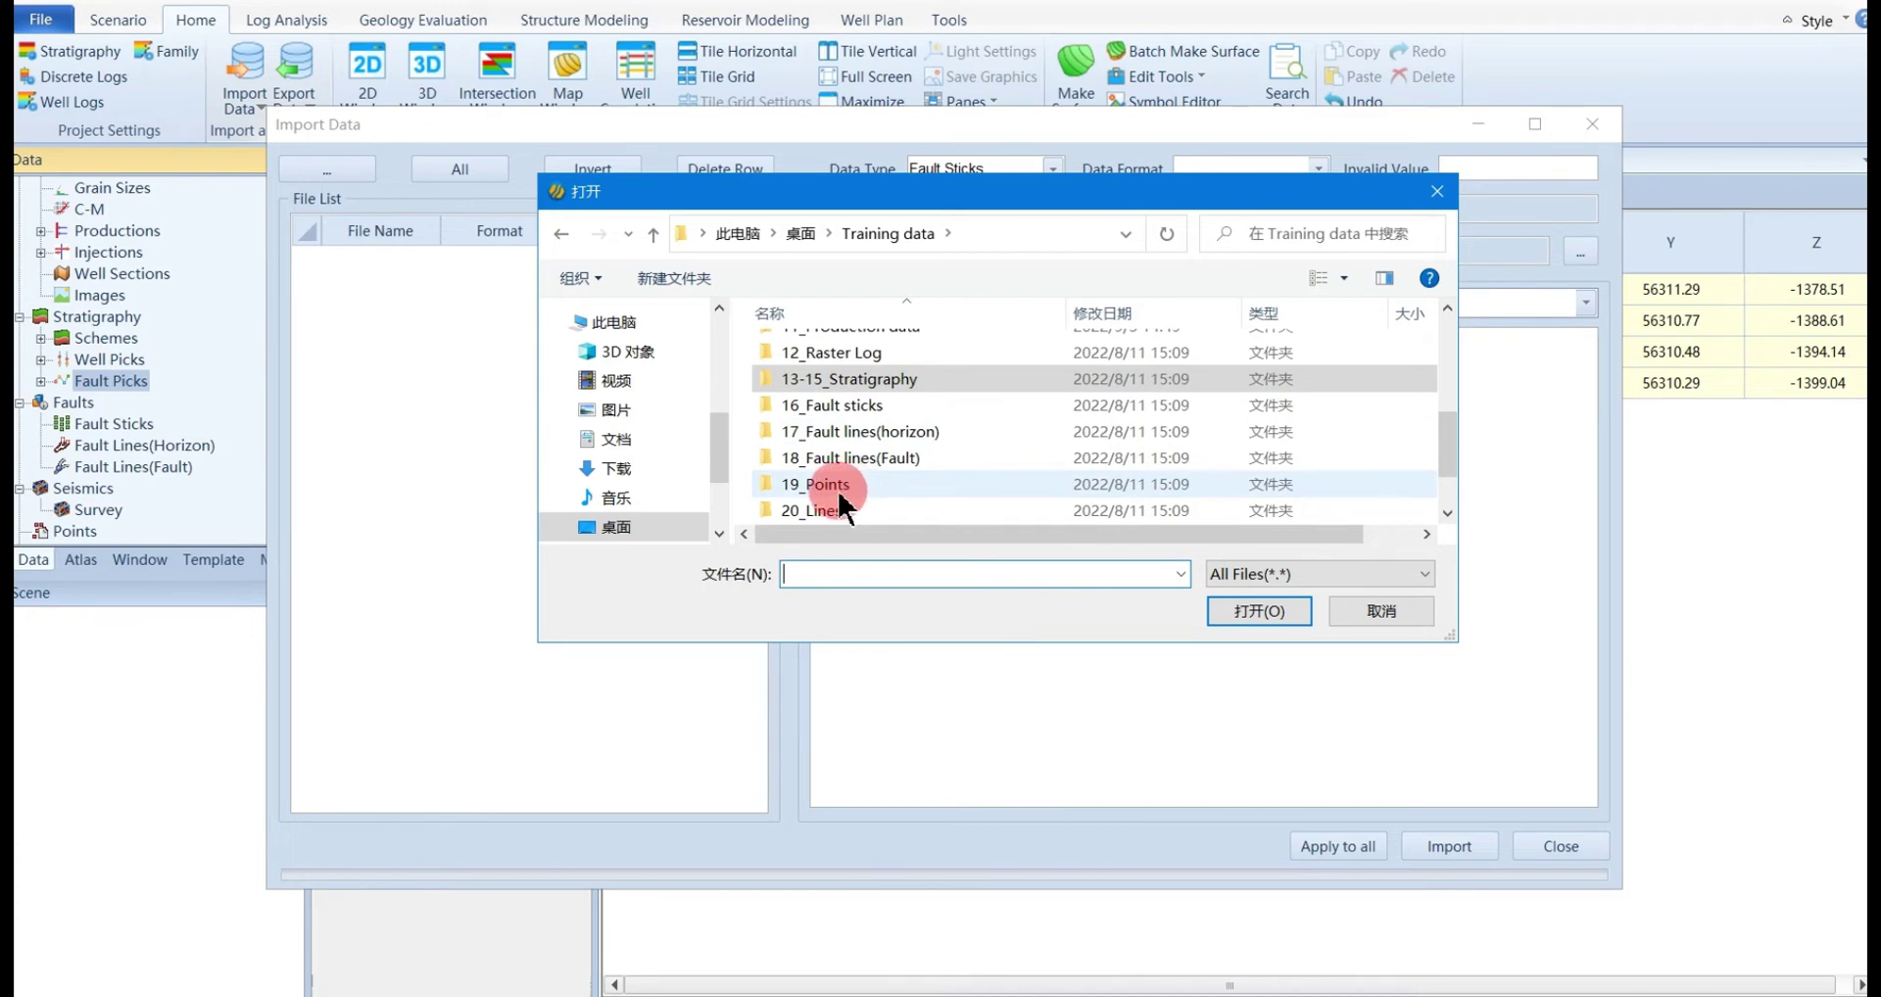
{"action": "double_click", "coordinate": [835, 404]}
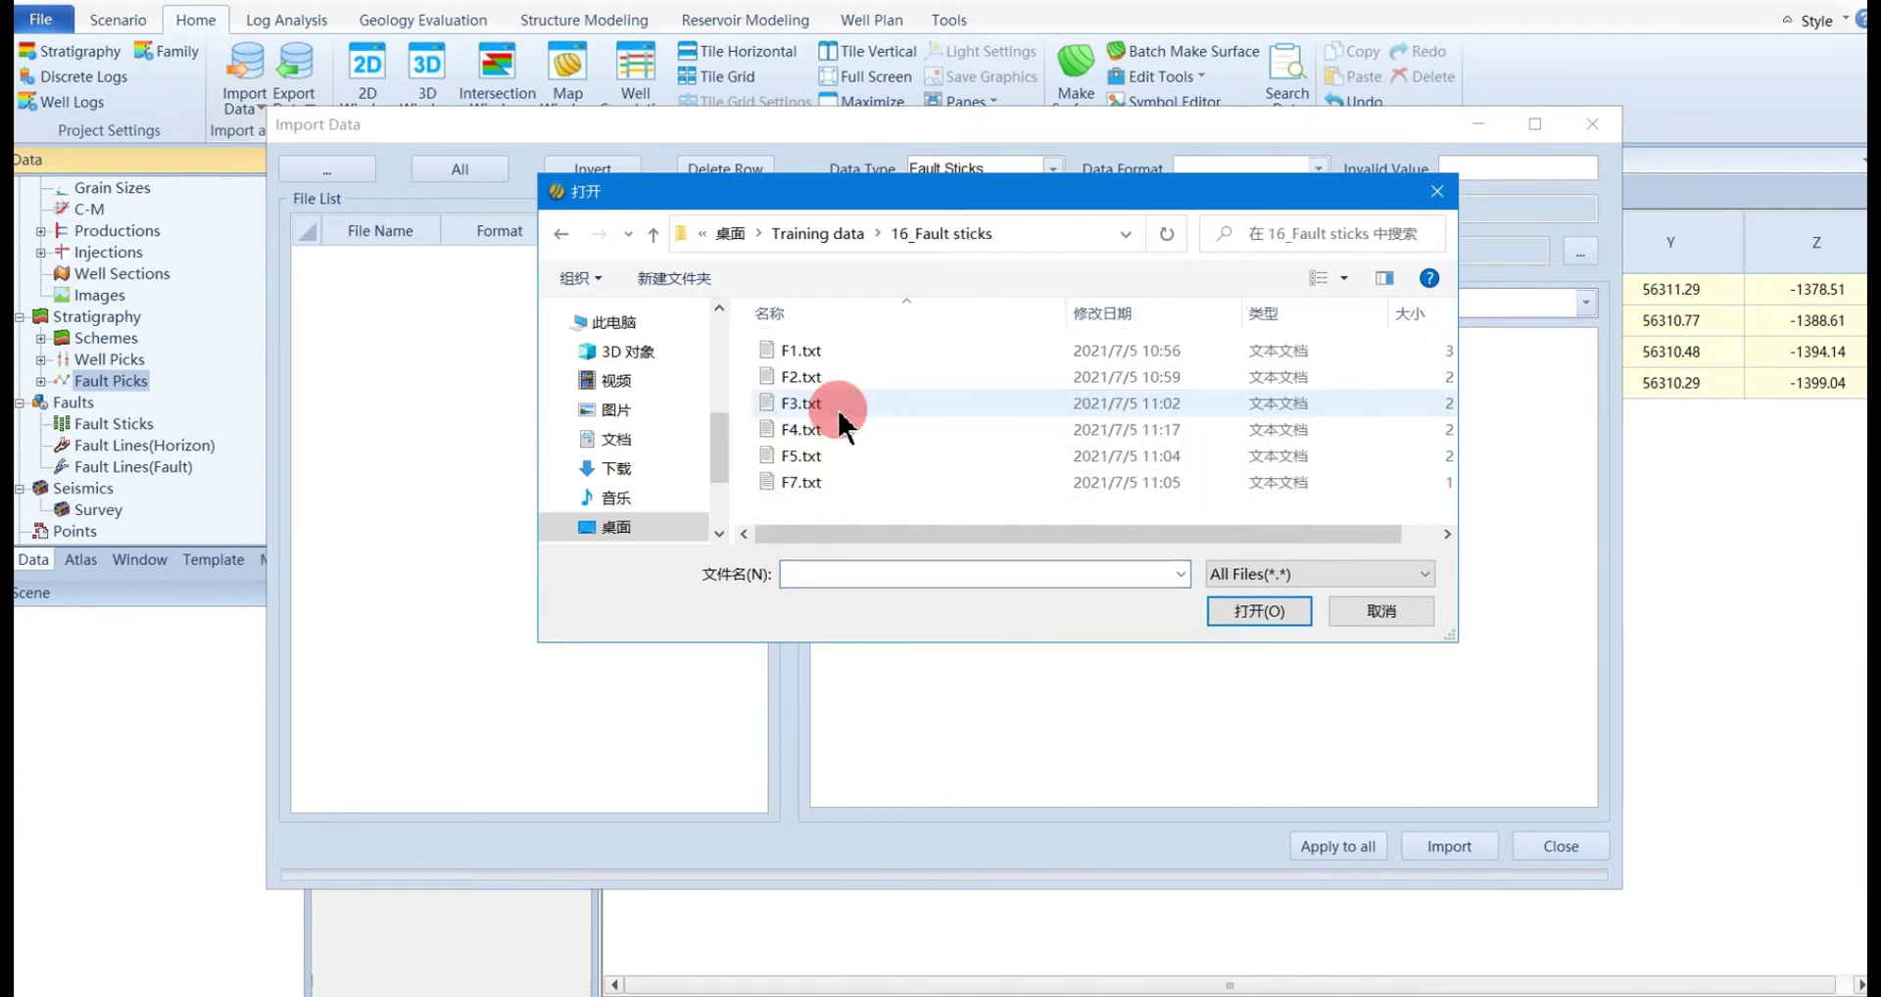
{"action": "left_click", "coordinate": [816, 359]}
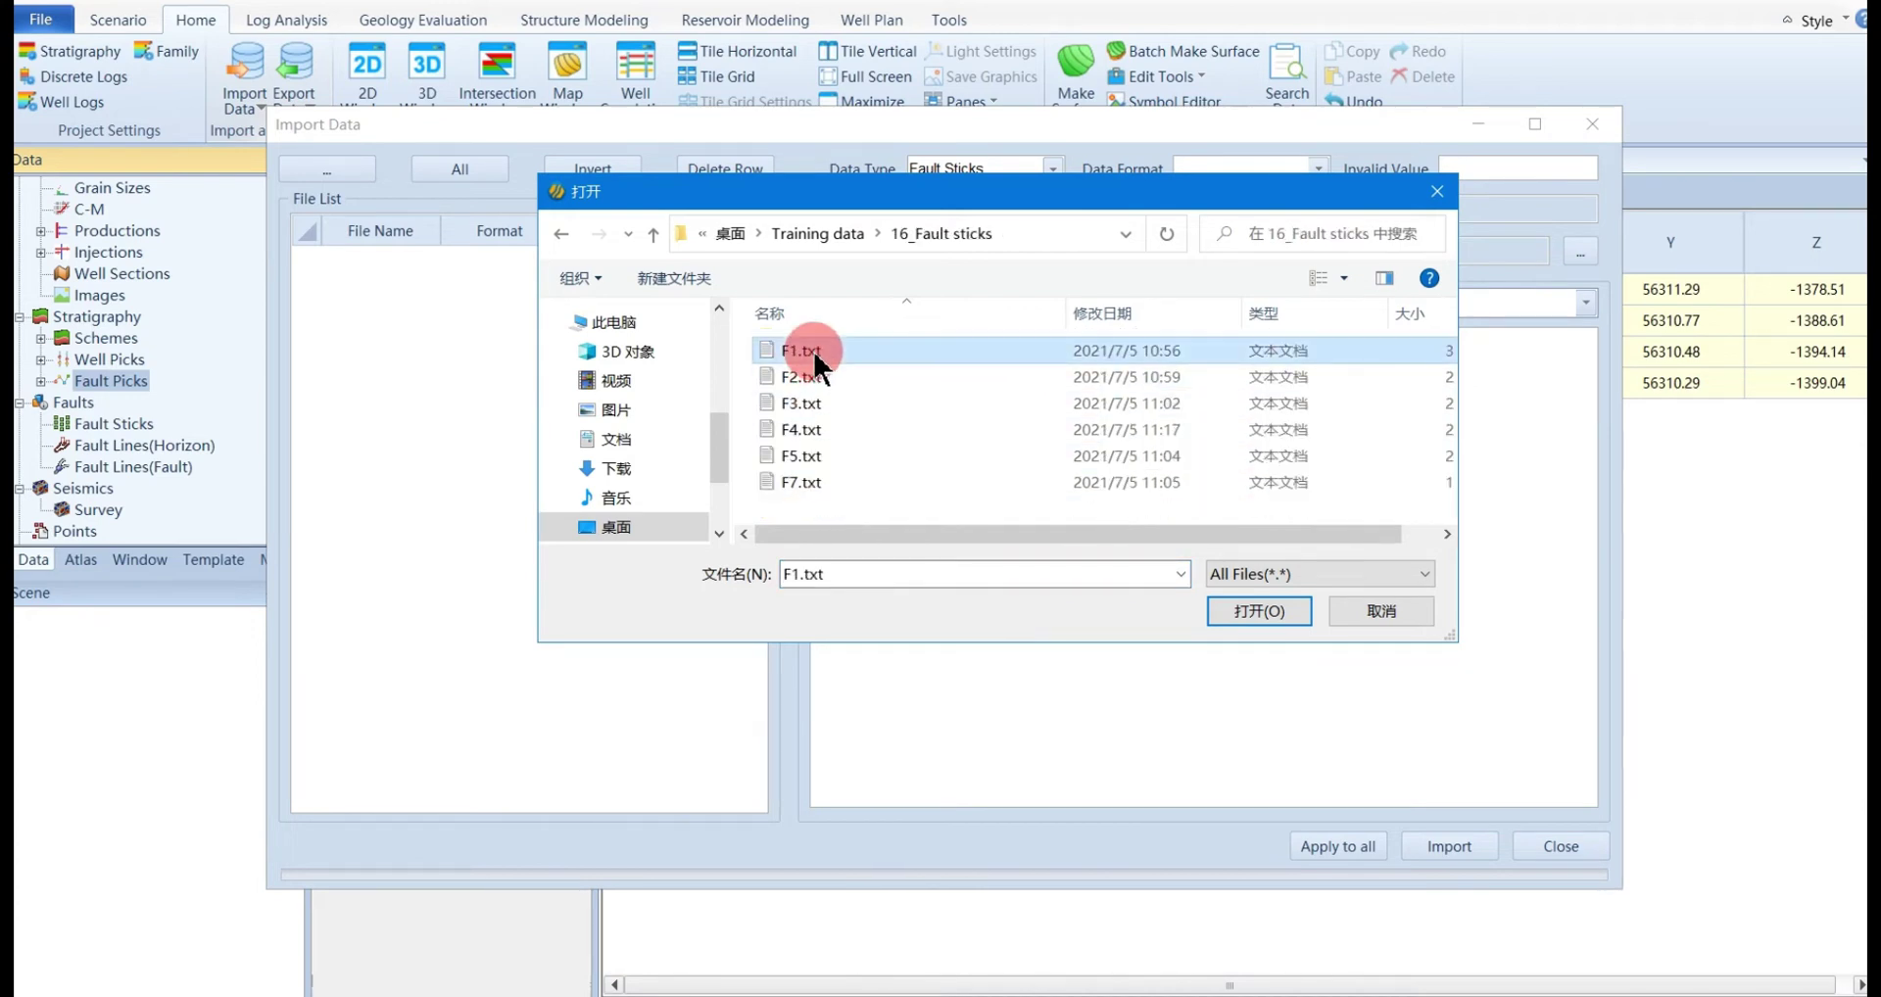
{"action": "left_click", "coordinate": [802, 482], "text": "shift"}
{"action": "left_click", "coordinate": [1258, 610]}
{"action": "left_click", "coordinate": [300, 277]}
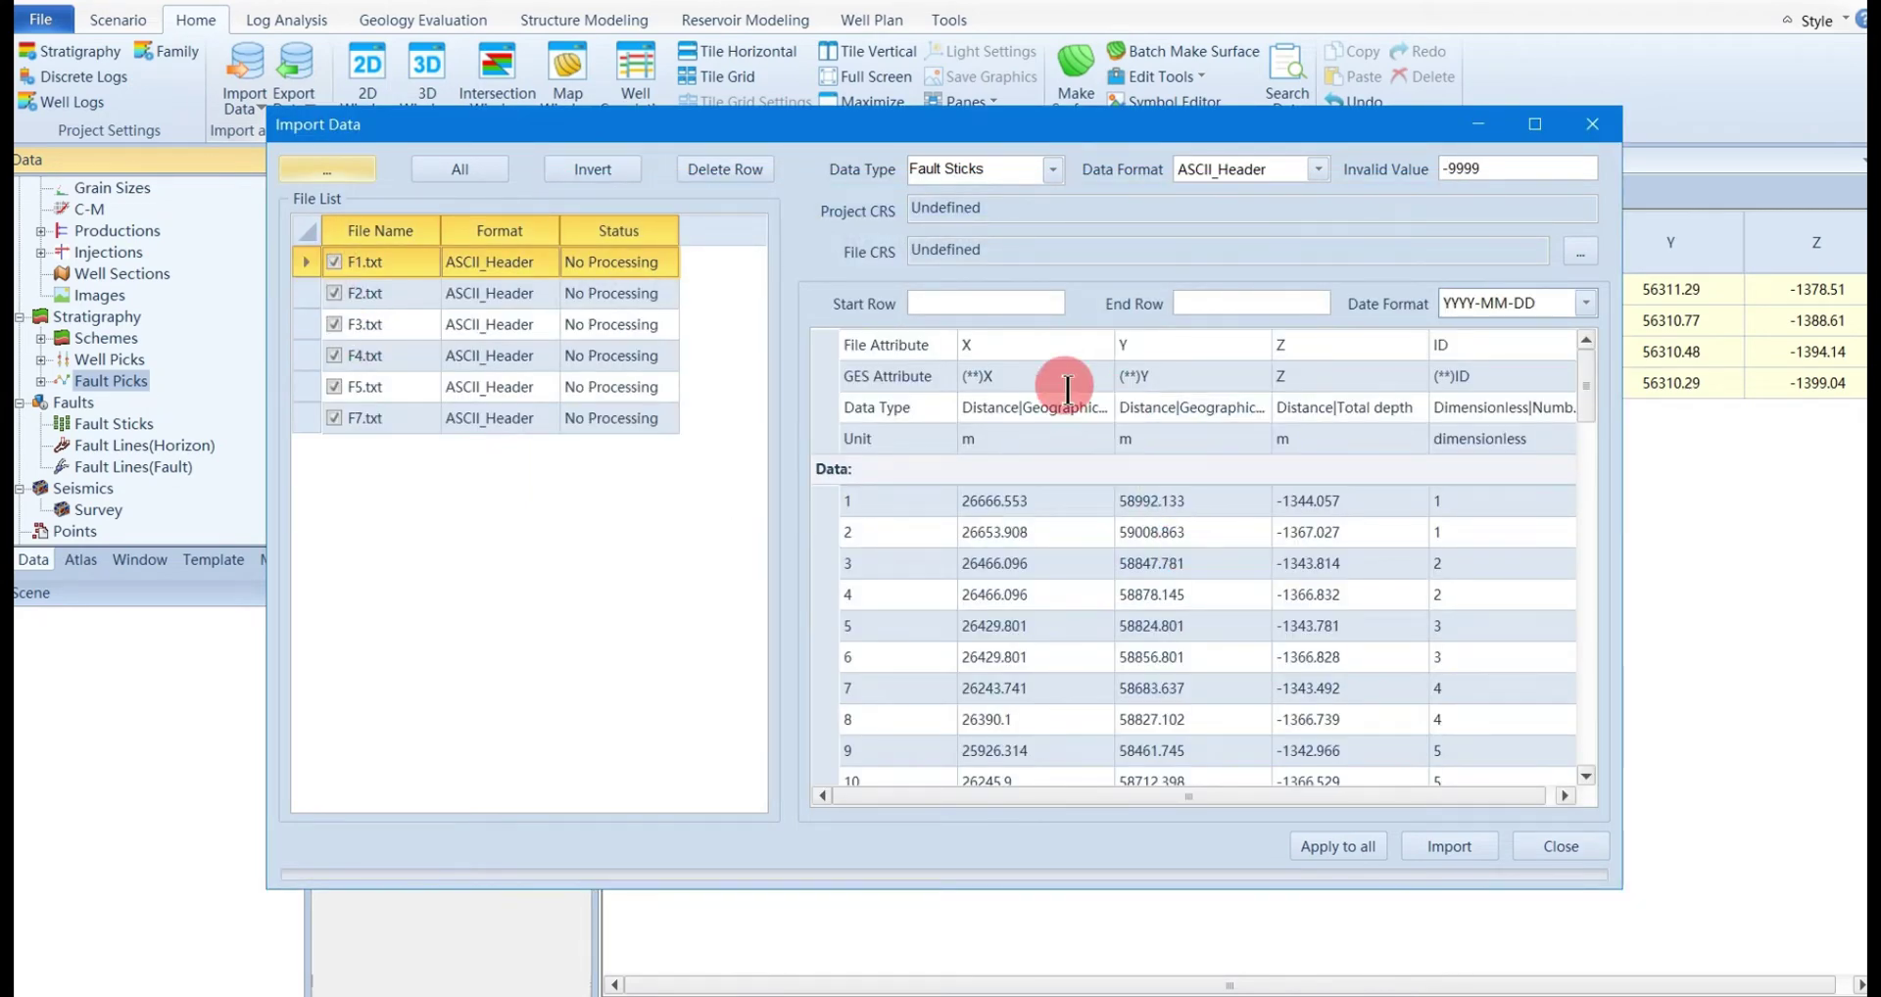
Keep the Z column mapped to Z, import all the fault stick files and close the import dialog
{"action": "left_click_drag", "start_coordinate": [1160, 806], "coordinate": [1274, 792]}
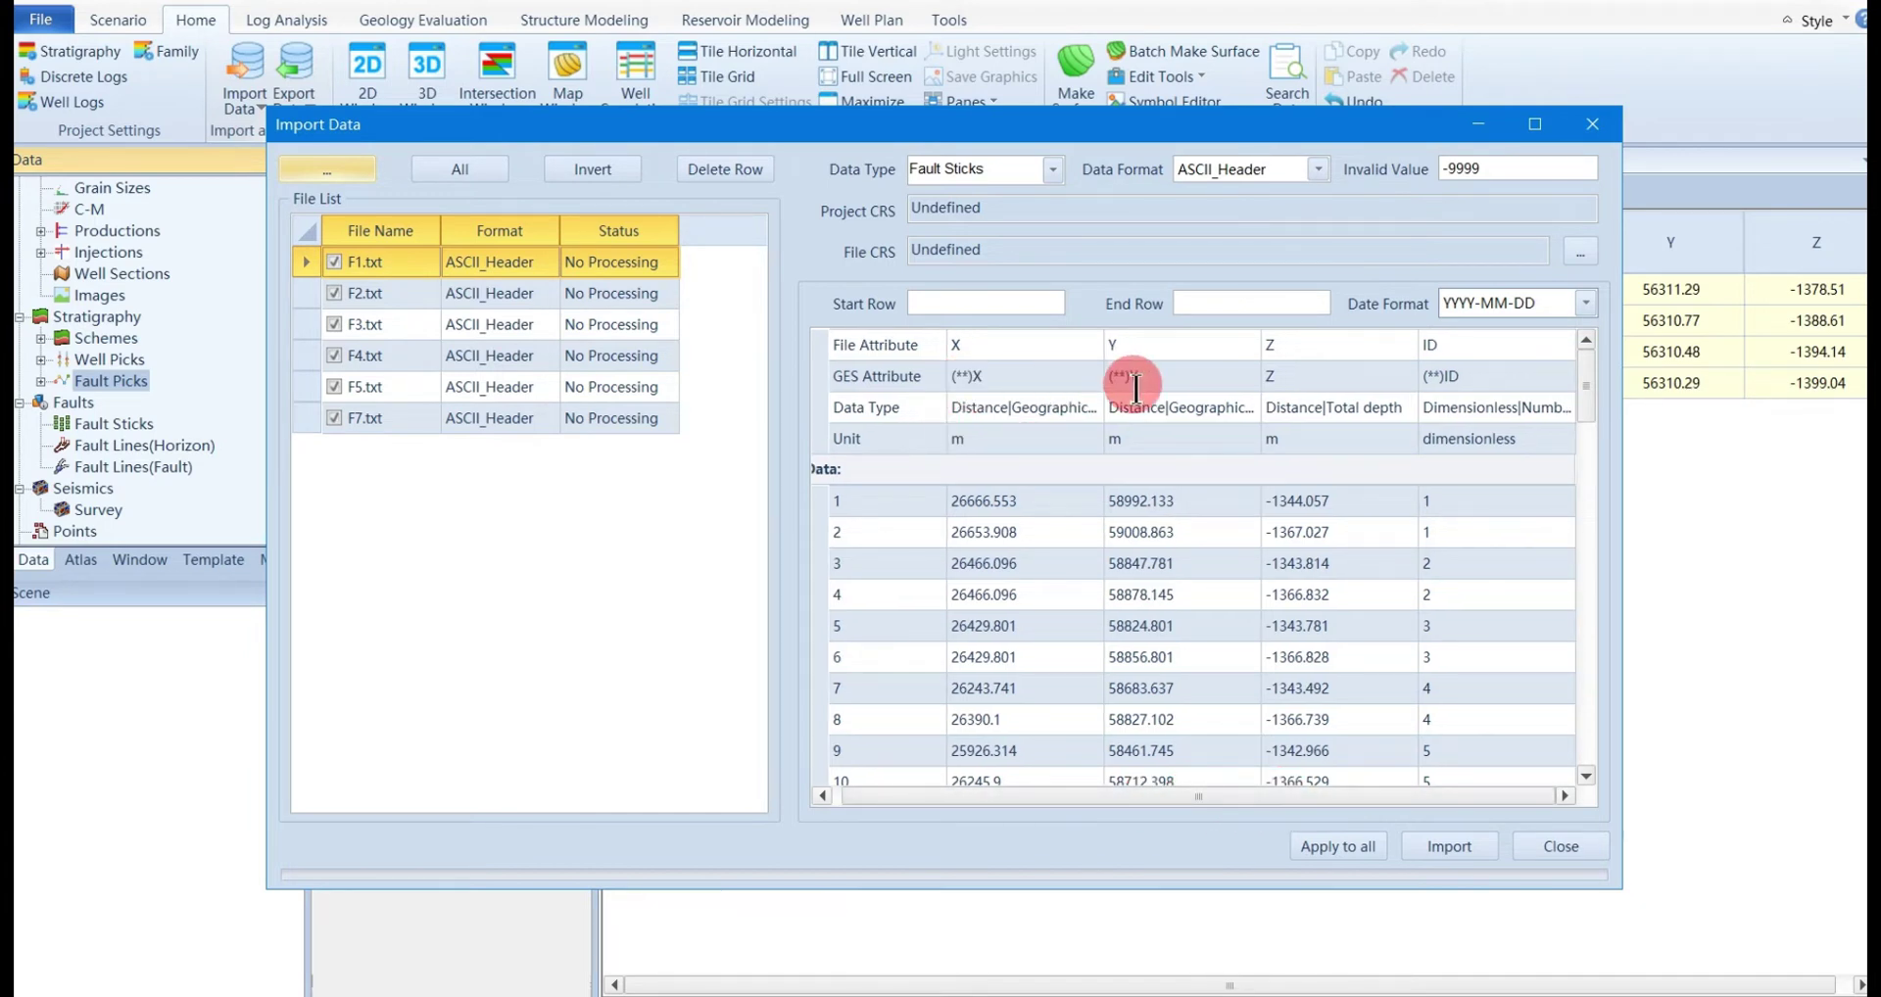
{"action": "left_click", "coordinate": [1379, 382]}
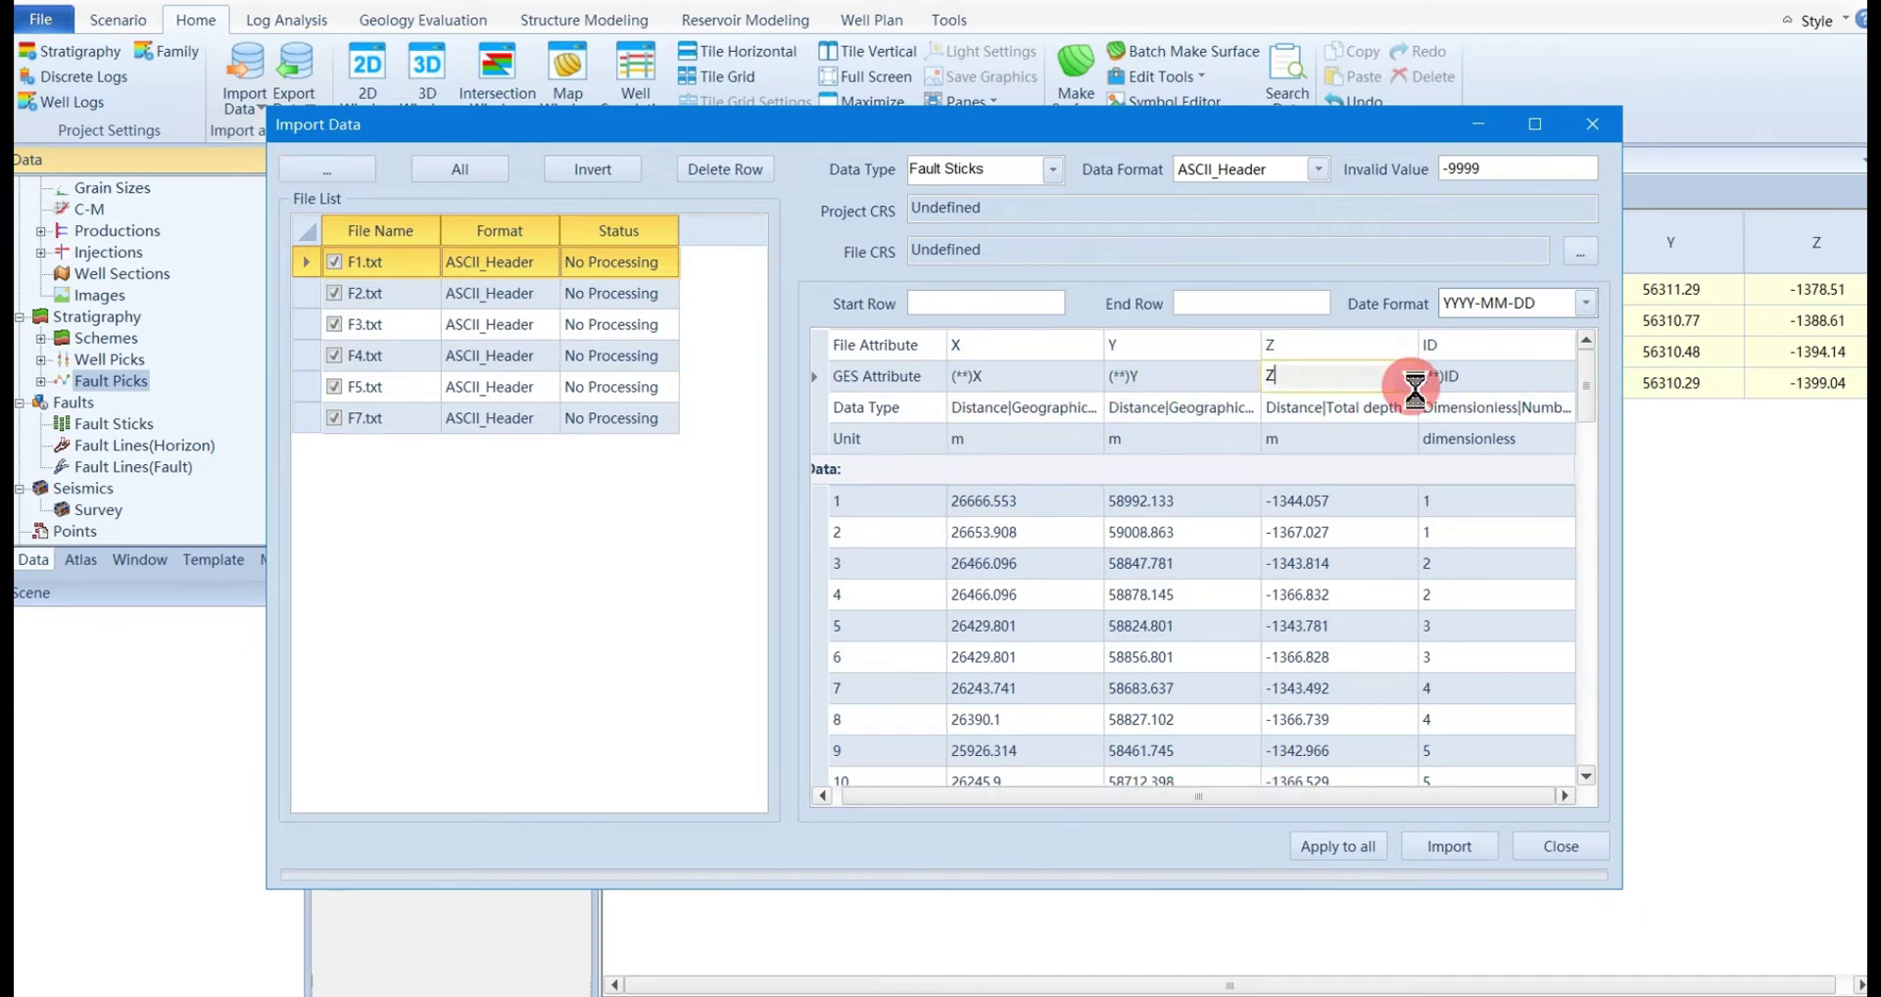
{"action": "left_click", "coordinate": [1405, 375]}
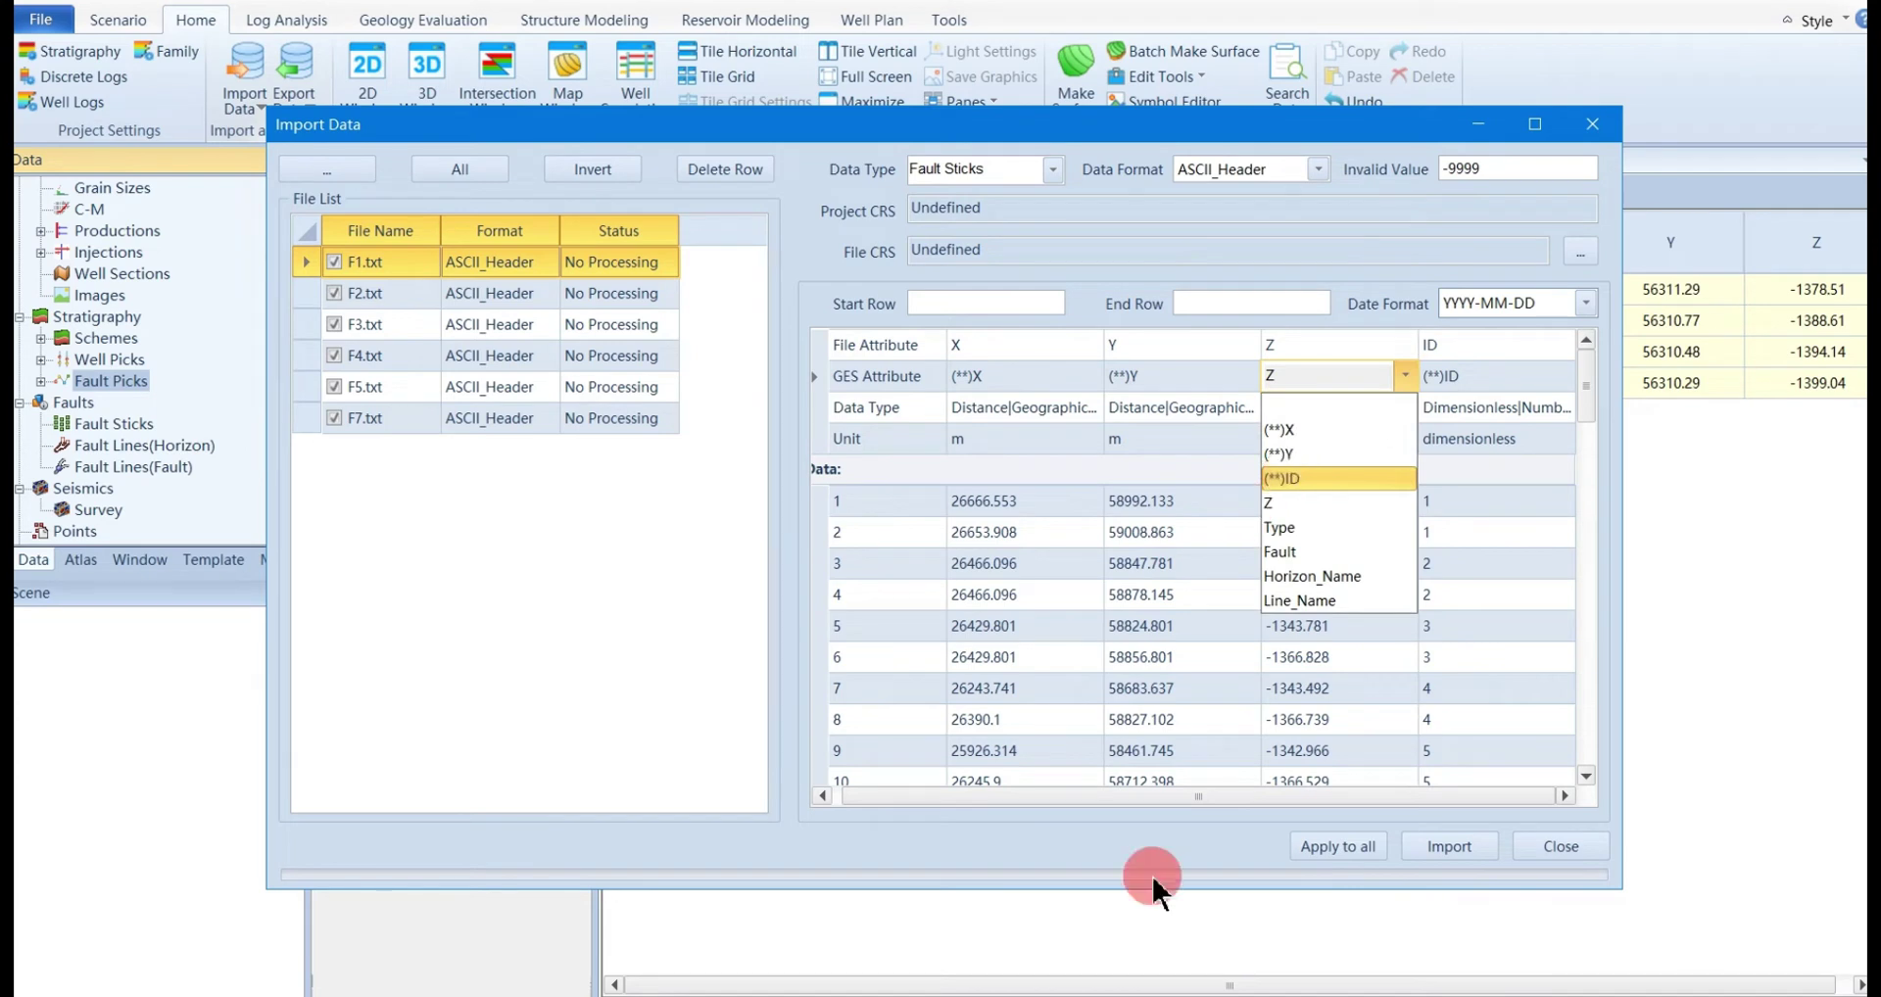
{"action": "left_click", "coordinate": [1137, 848]}
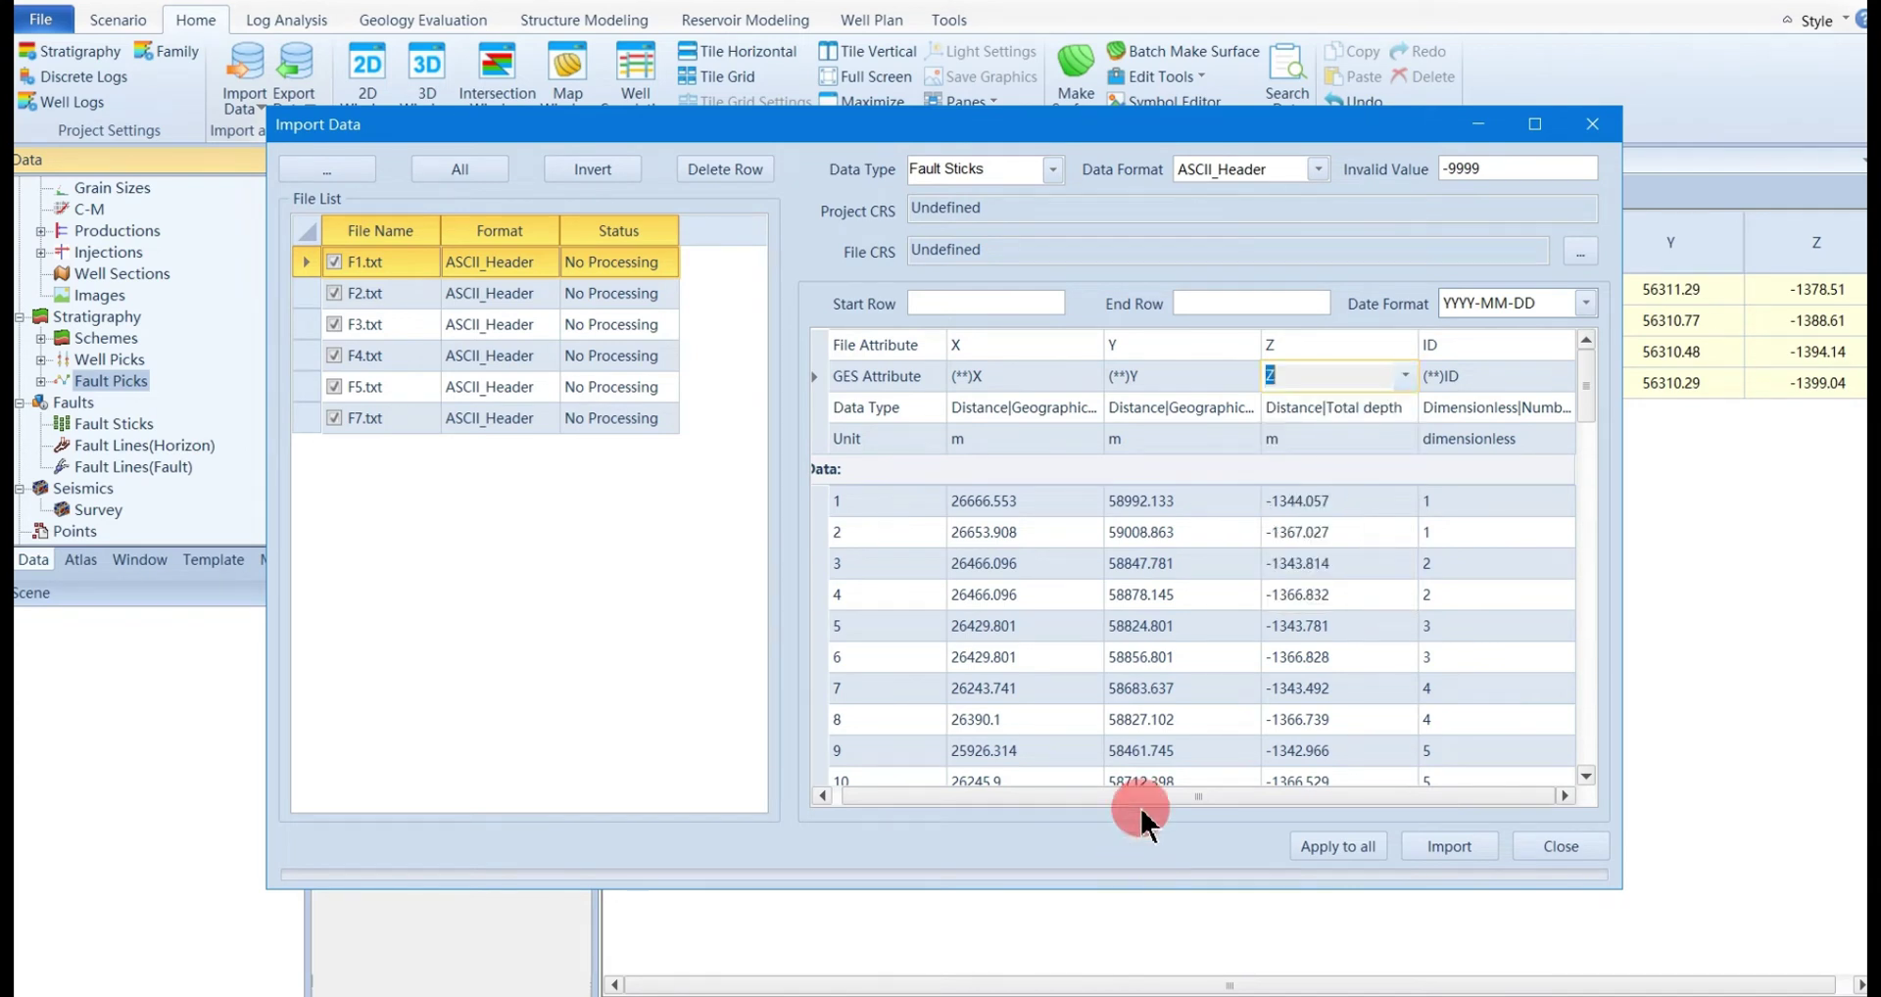
{"action": "left_click", "coordinate": [1430, 847]}
{"action": "left_click", "coordinate": [1568, 845]}
Display all the imported Fault Sticks in a new 3D window
{"action": "left_click", "coordinate": [121, 421]}
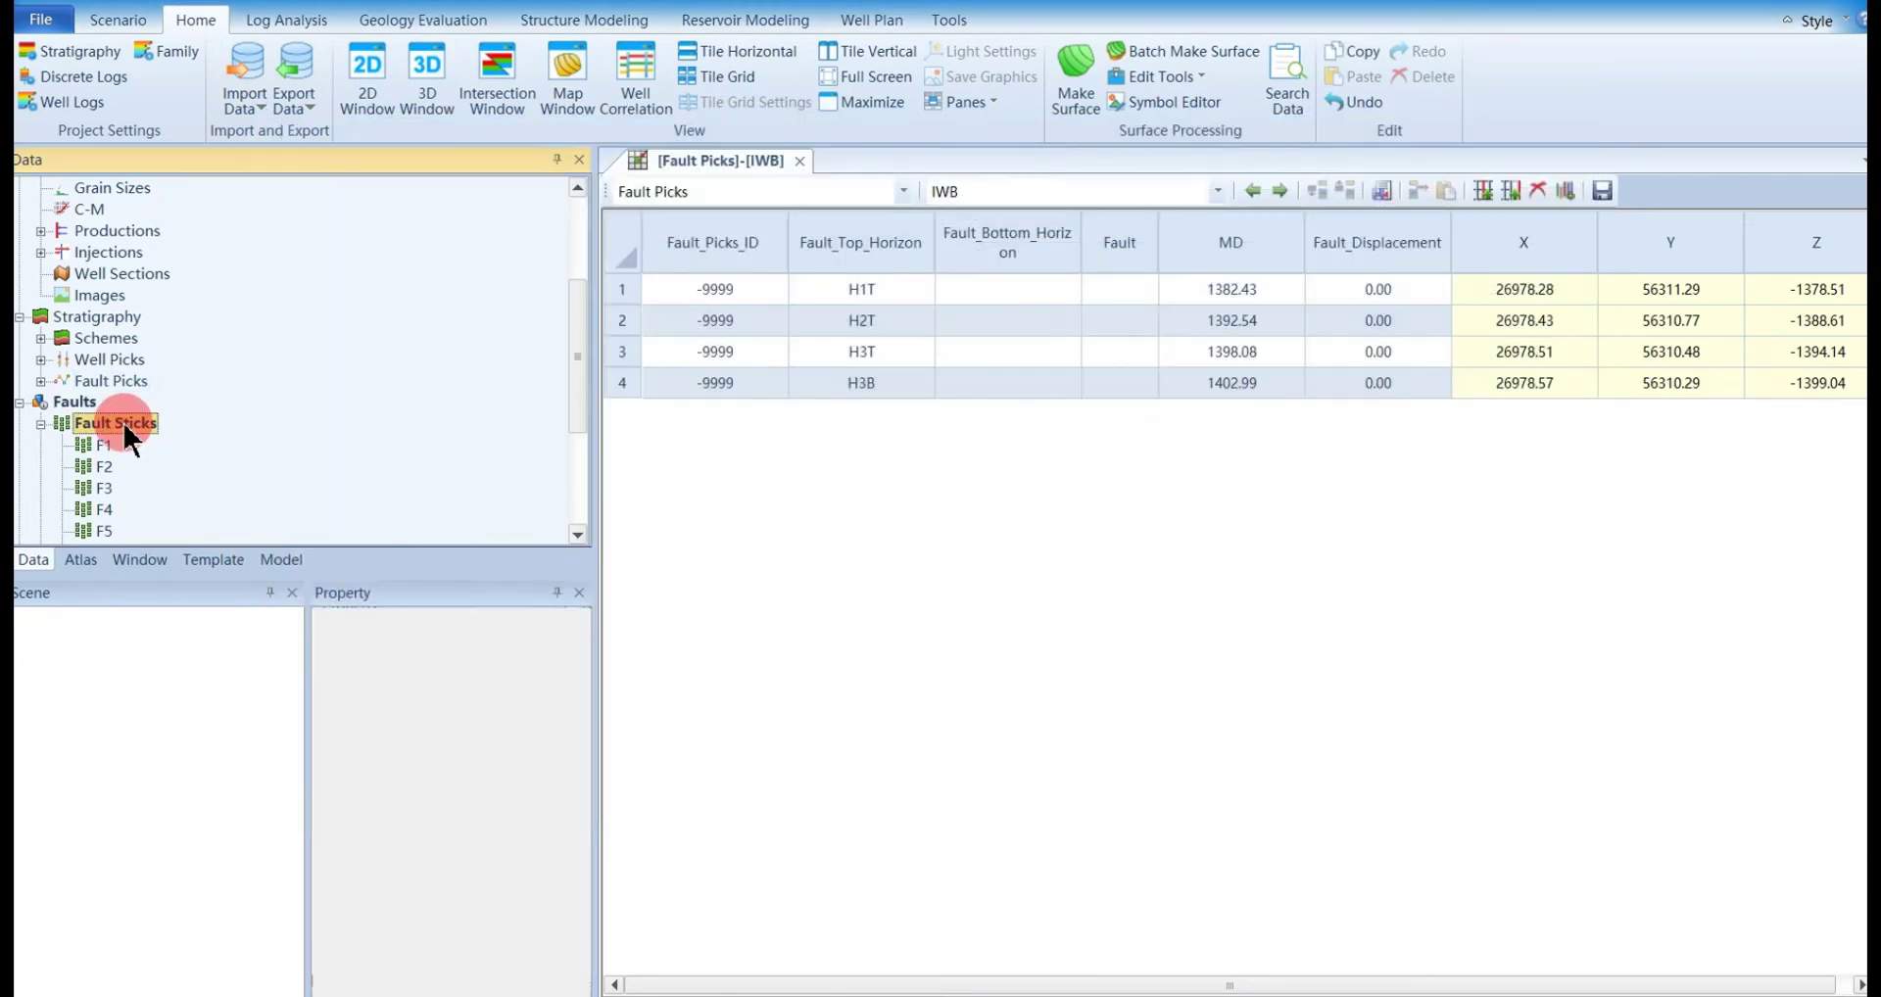
{"action": "scroll", "coordinate": [121, 421], "scroll_direction": "down", "scroll_amount": 1}
{"action": "left_click", "coordinate": [403, 67]}
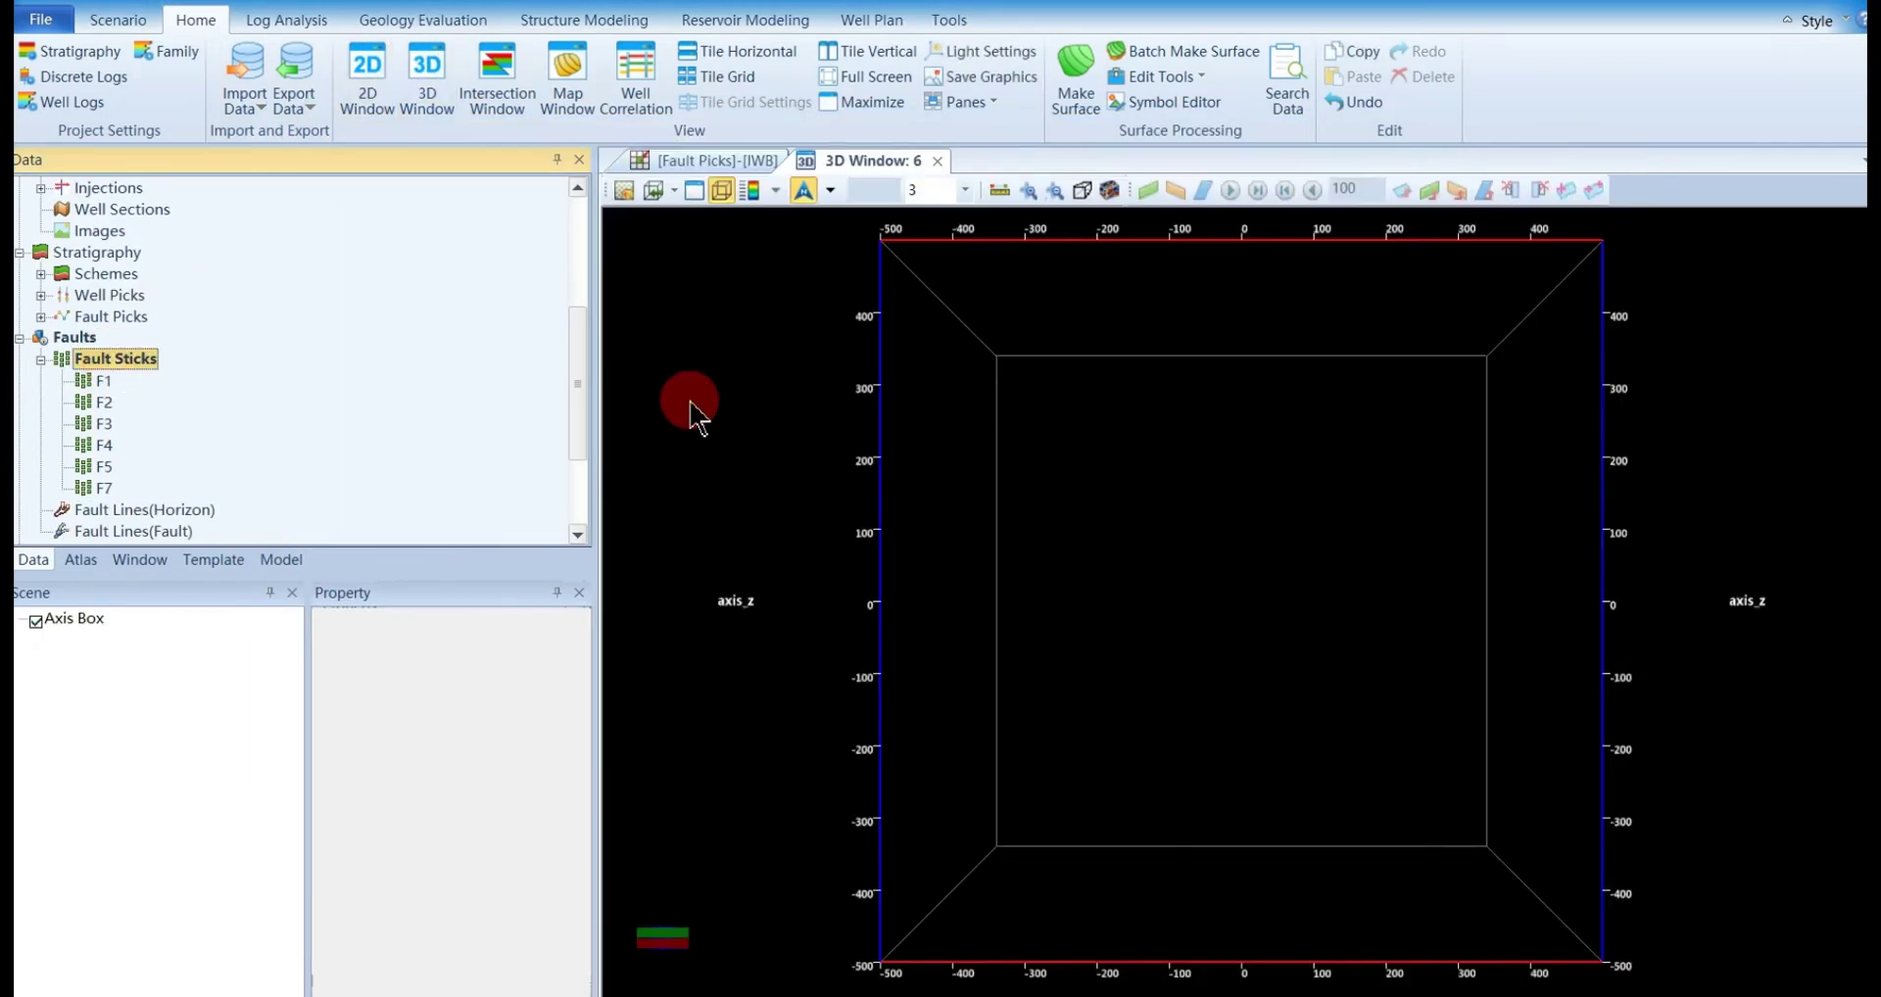
{"action": "left_click_drag", "start_coordinate": [691, 402], "coordinate": [1385, 559]}
Set the 3D view's vertical exaggeration to 10 and add the Fault Picks to the scene
{"action": "left_click", "coordinate": [965, 191]}
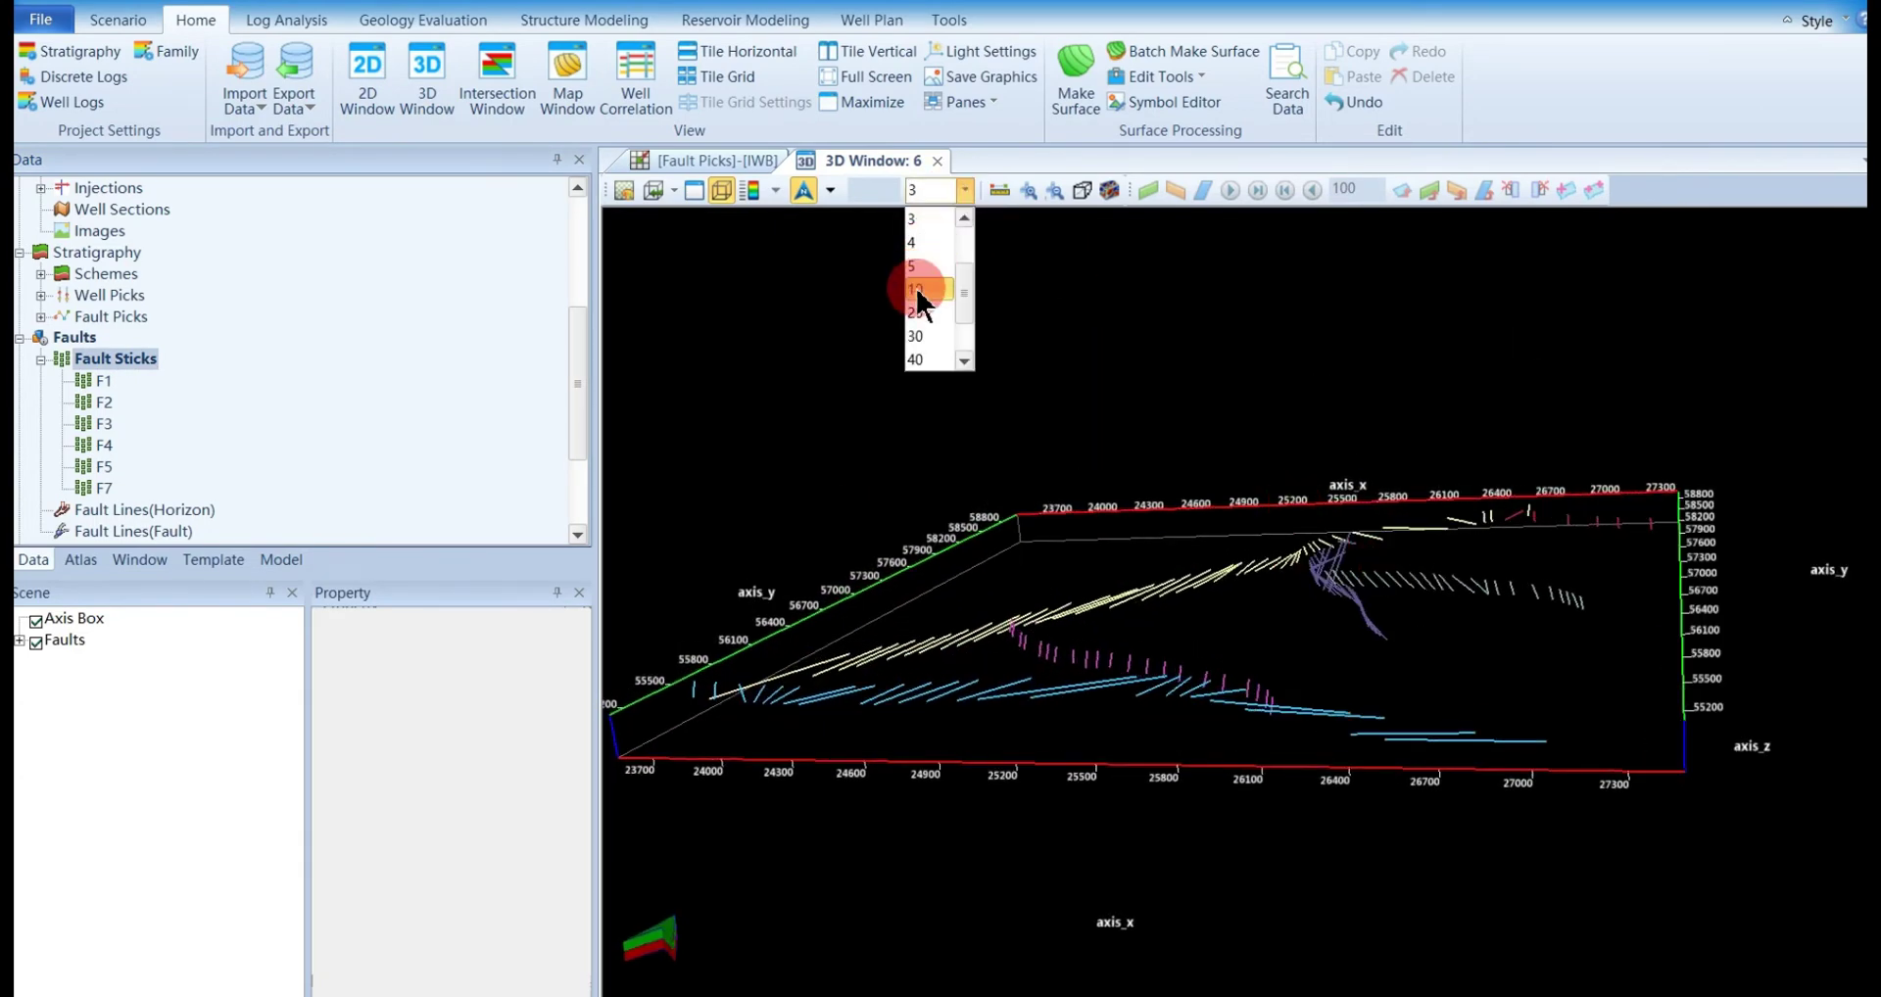
{"action": "left_click", "coordinate": [936, 367]}
{"action": "left_click_drag", "start_coordinate": [962, 403], "coordinate": [1237, 529]}
{"action": "left_click_drag", "start_coordinate": [90, 315], "coordinate": [1494, 713]}
{"action": "left_click", "coordinate": [253, 683]}
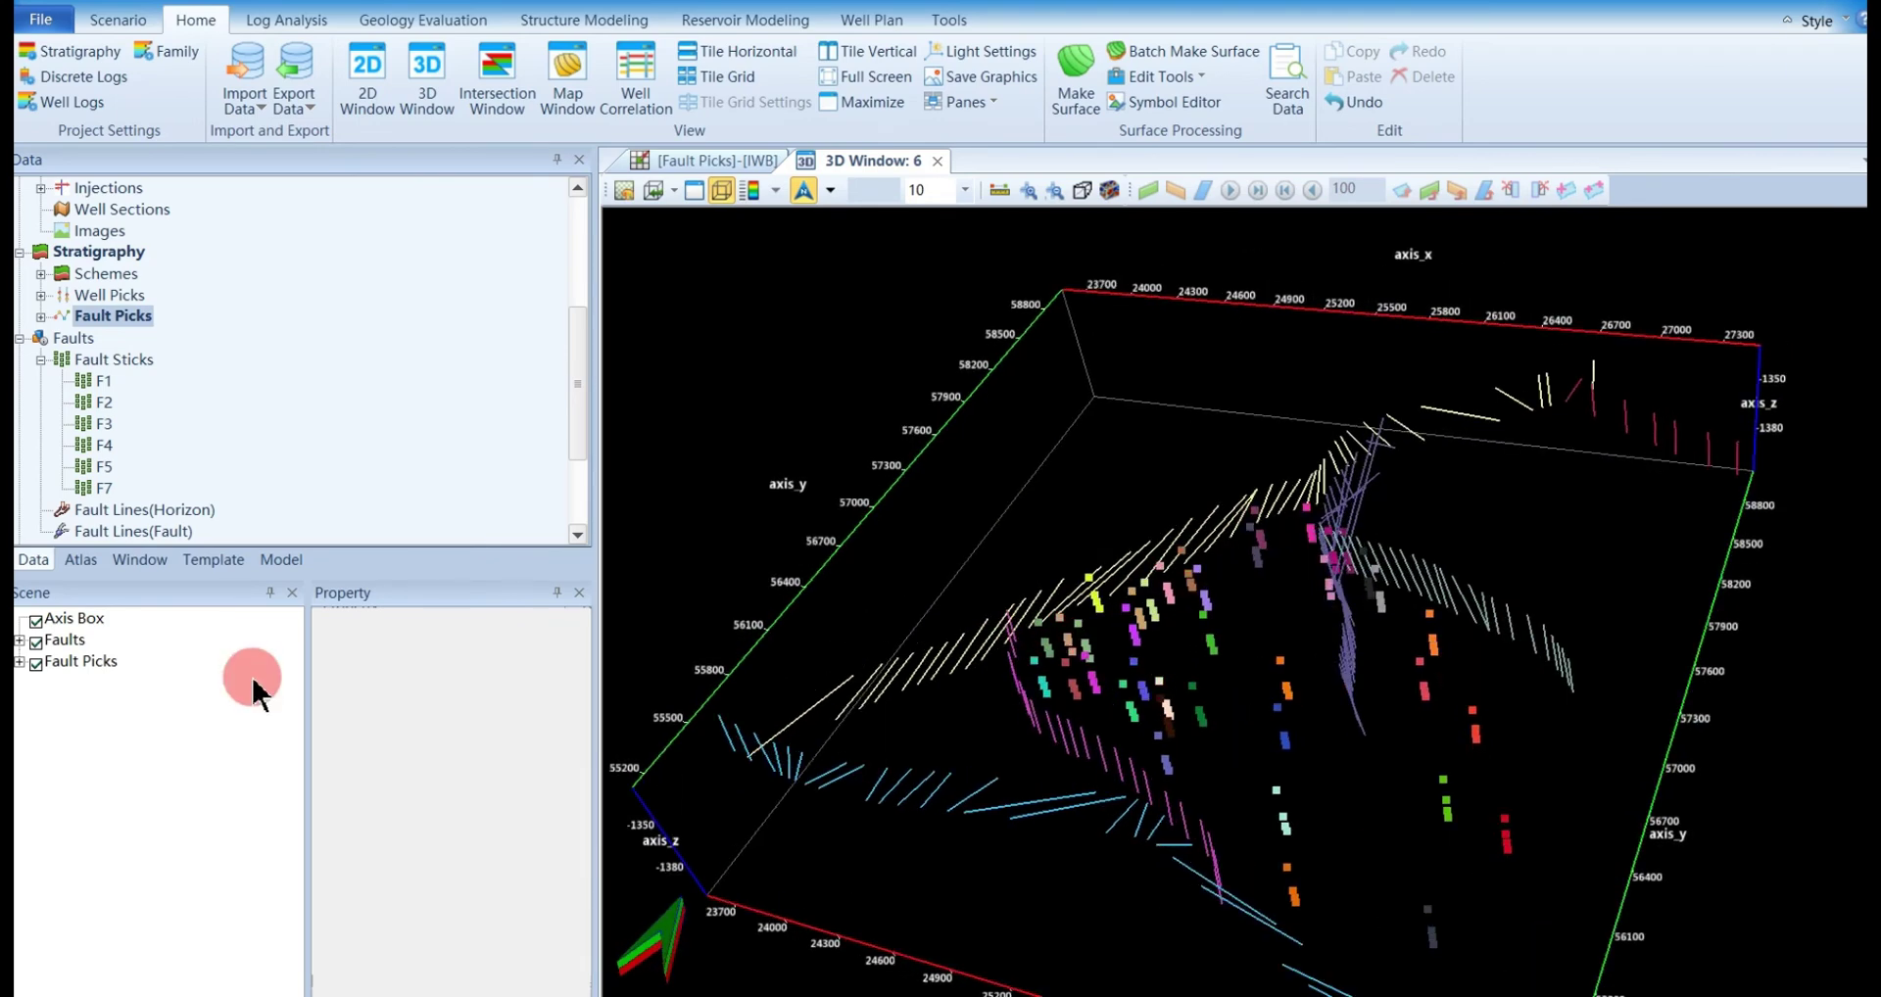
Compare the Faults and the Fault Picks separately in the 3D scene, leaving both hidden
{"action": "left_click", "coordinate": [36, 663]}
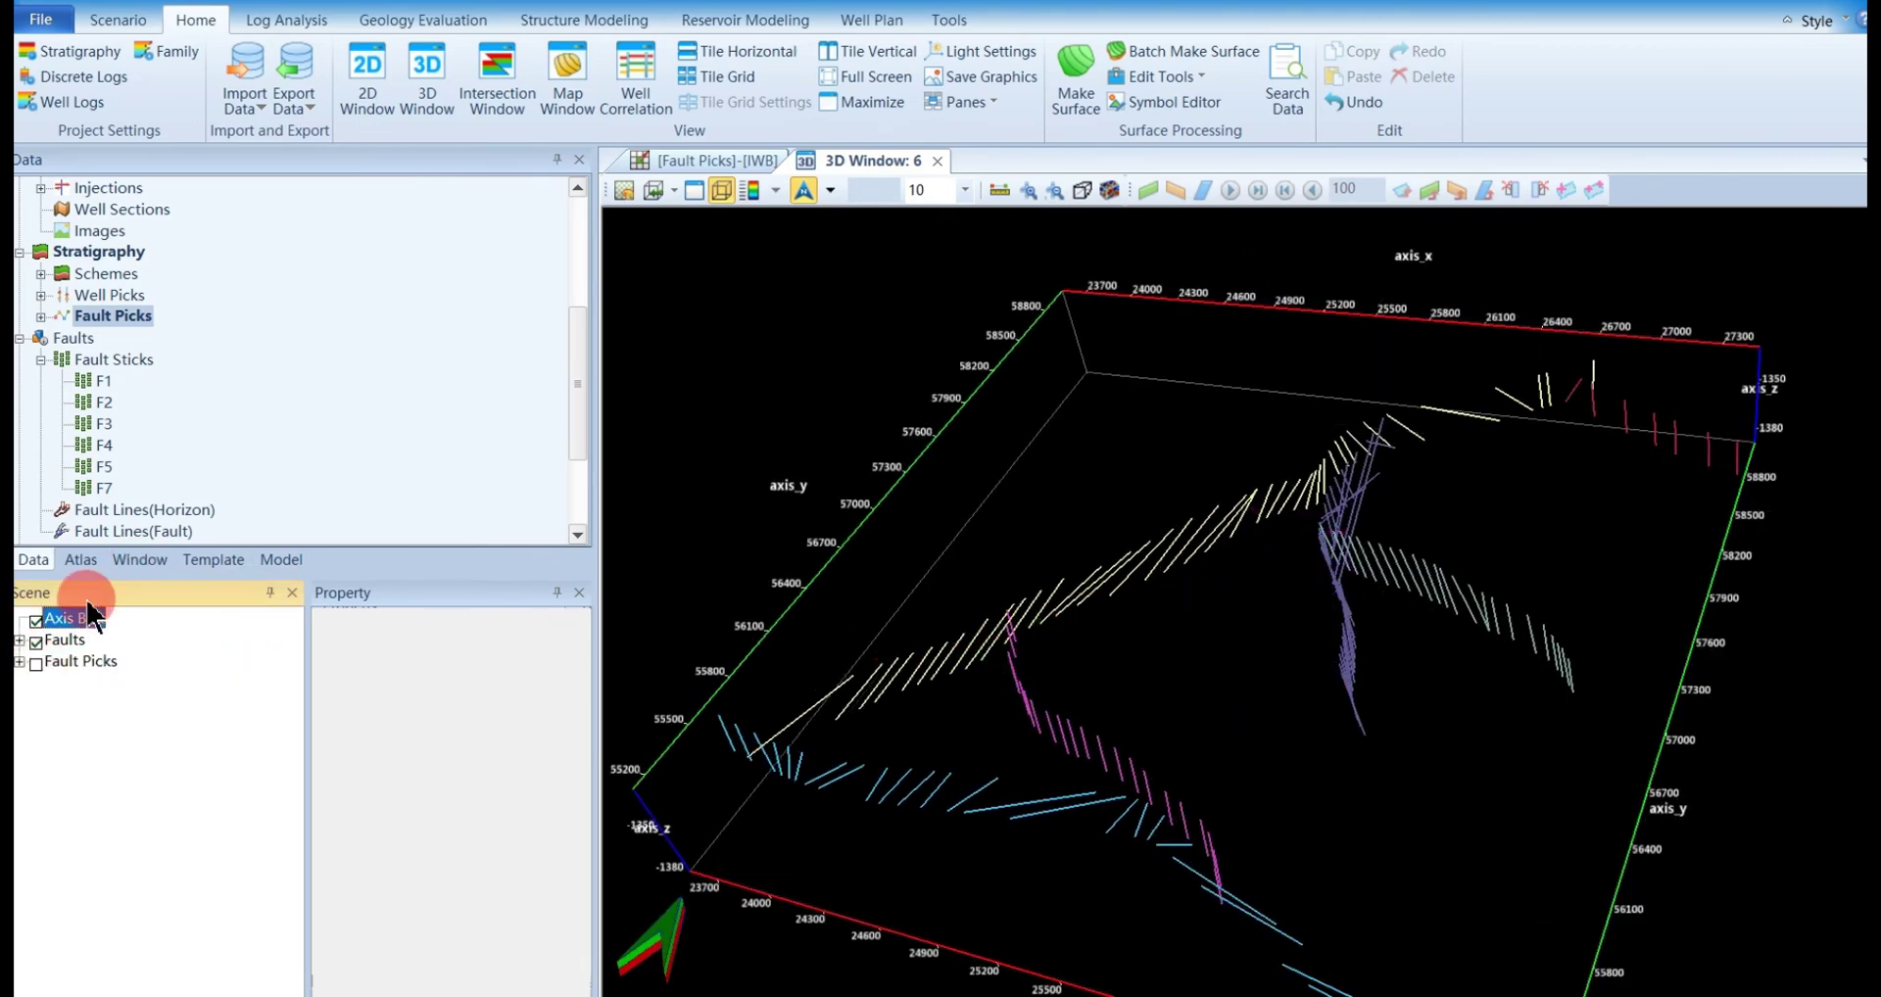
{"action": "left_click", "coordinate": [35, 642]}
{"action": "left_click", "coordinate": [36, 663]}
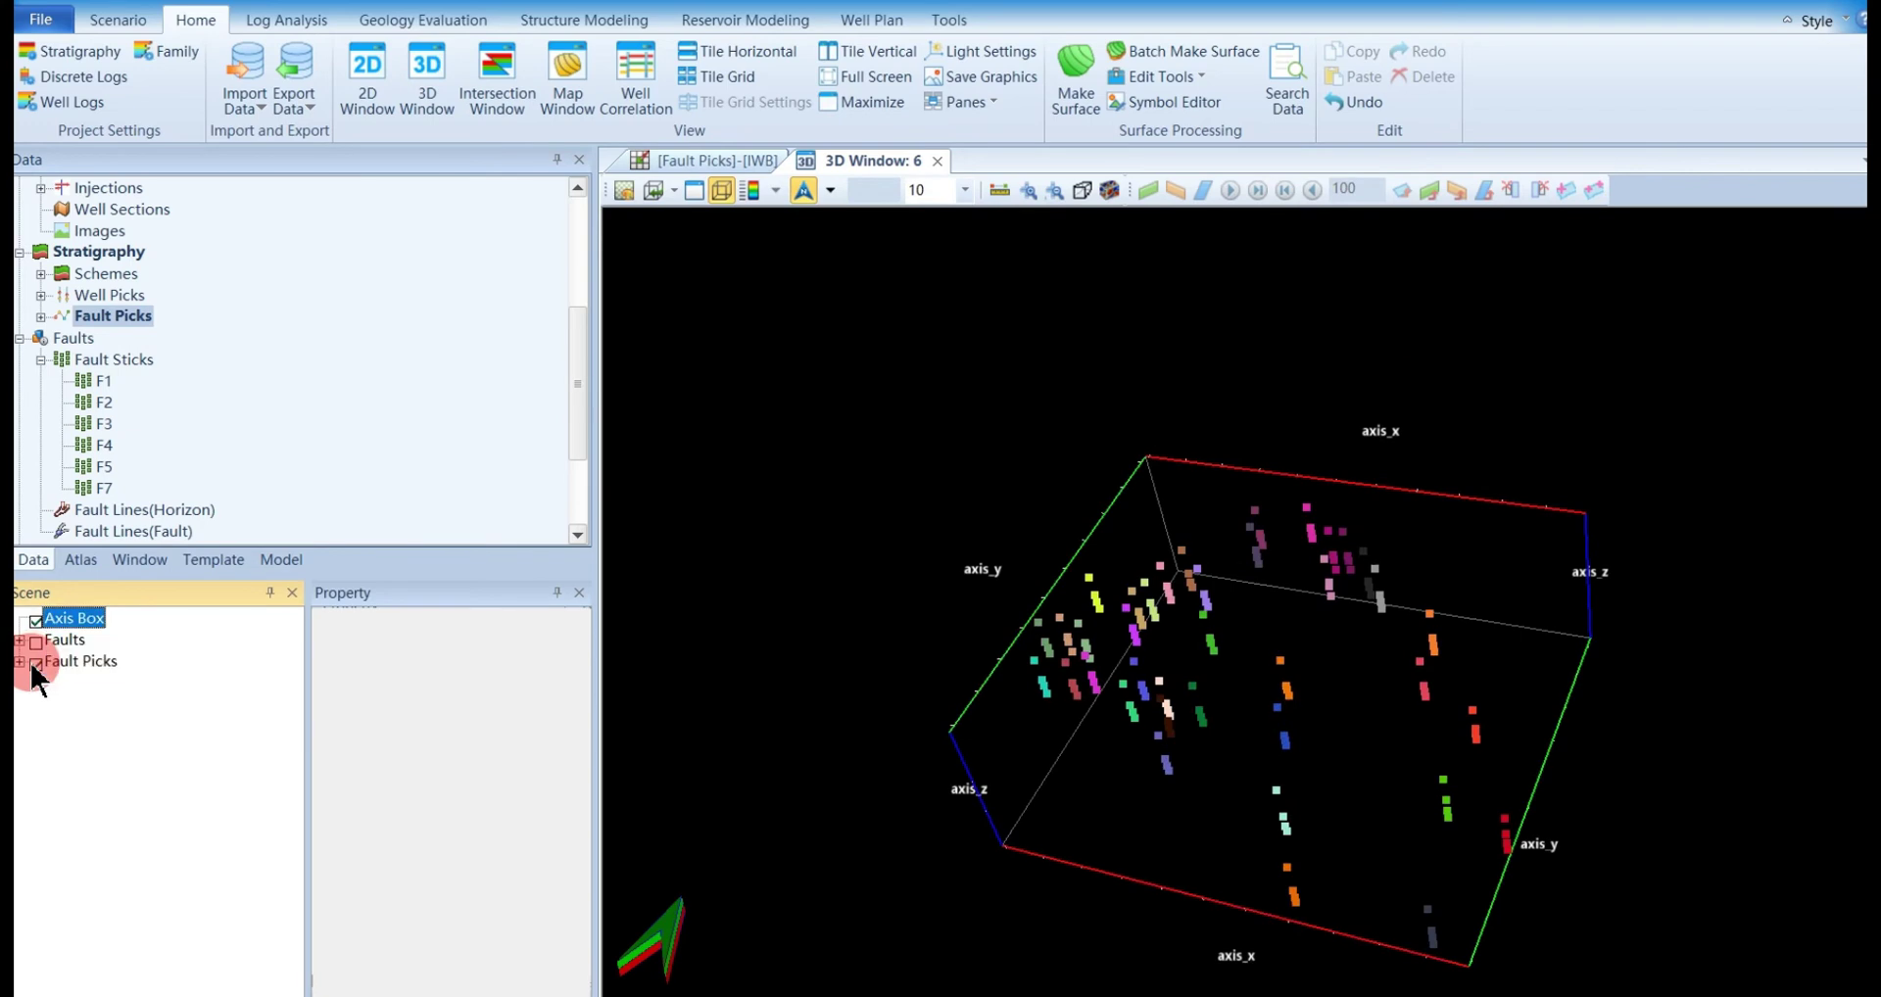
{"action": "left_click", "coordinate": [36, 664]}
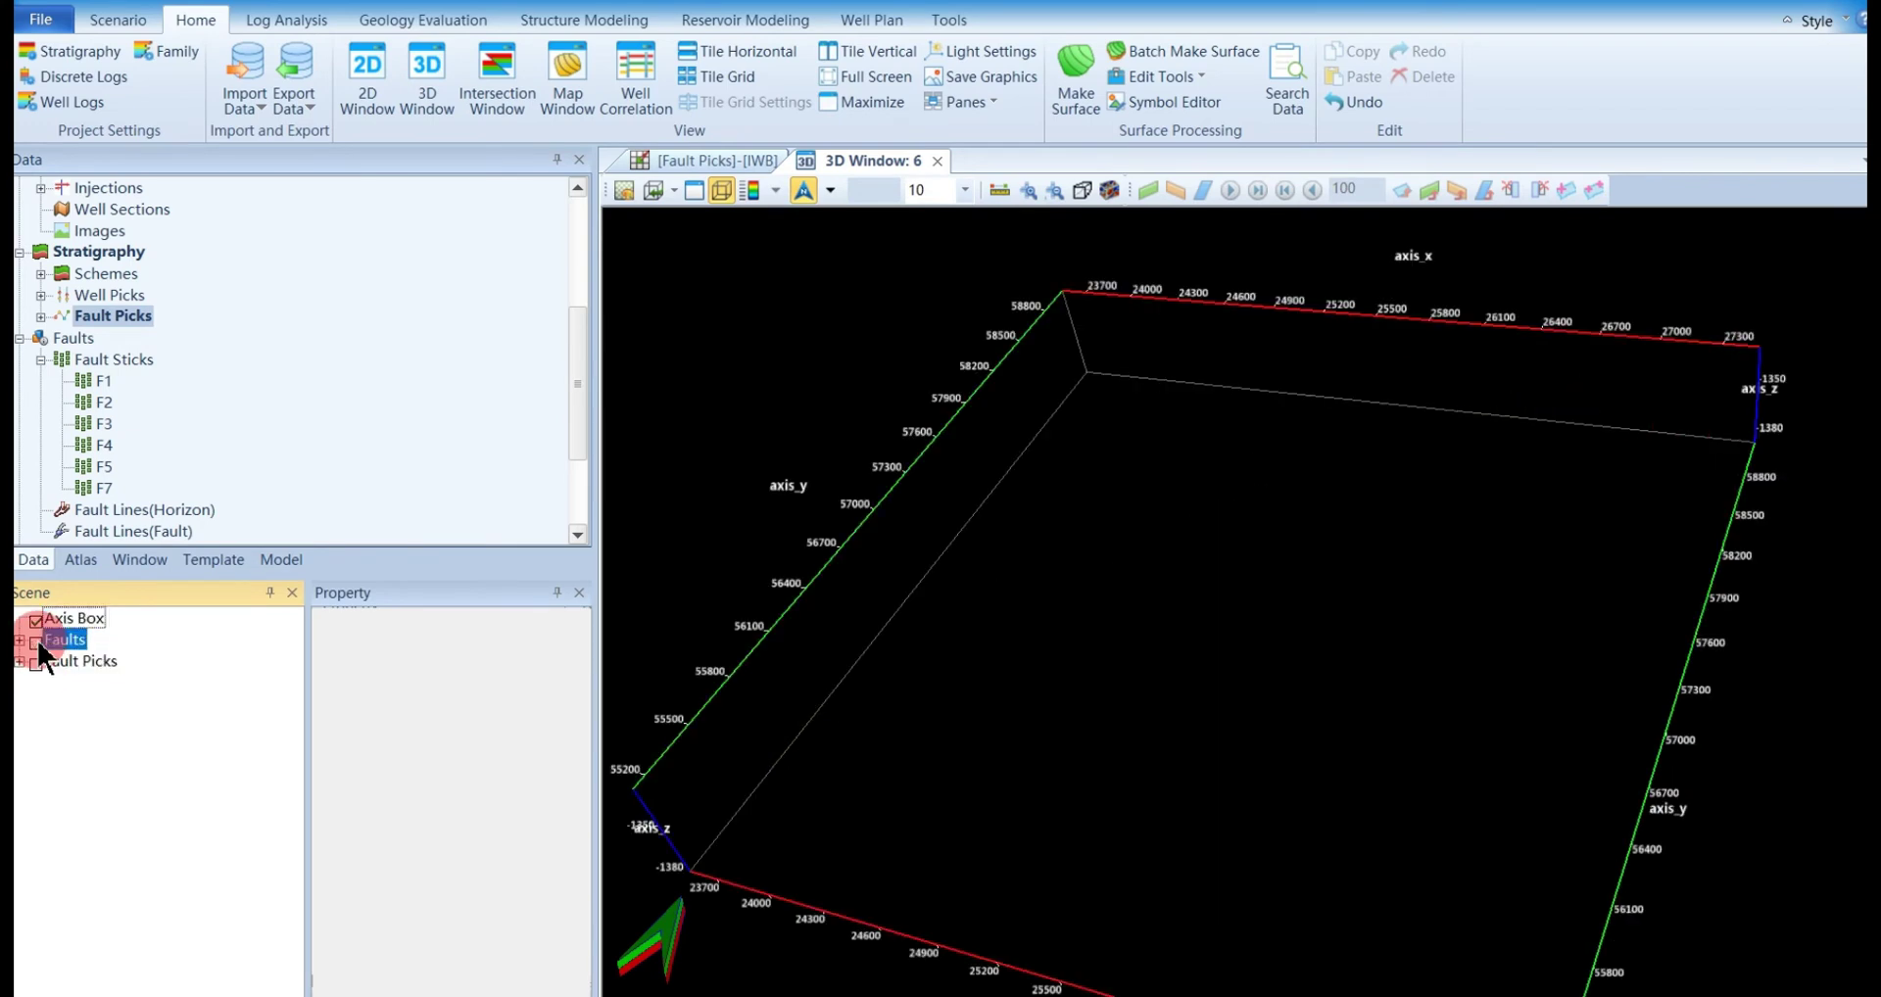
Start a new data import with the data type set to Fault Lines(Horizon)
{"action": "scroll", "coordinate": [117, 382], "scroll_direction": "down", "scroll_amount": 1}
{"action": "scroll", "coordinate": [118, 382], "scroll_direction": "down", "scroll_amount": 1}
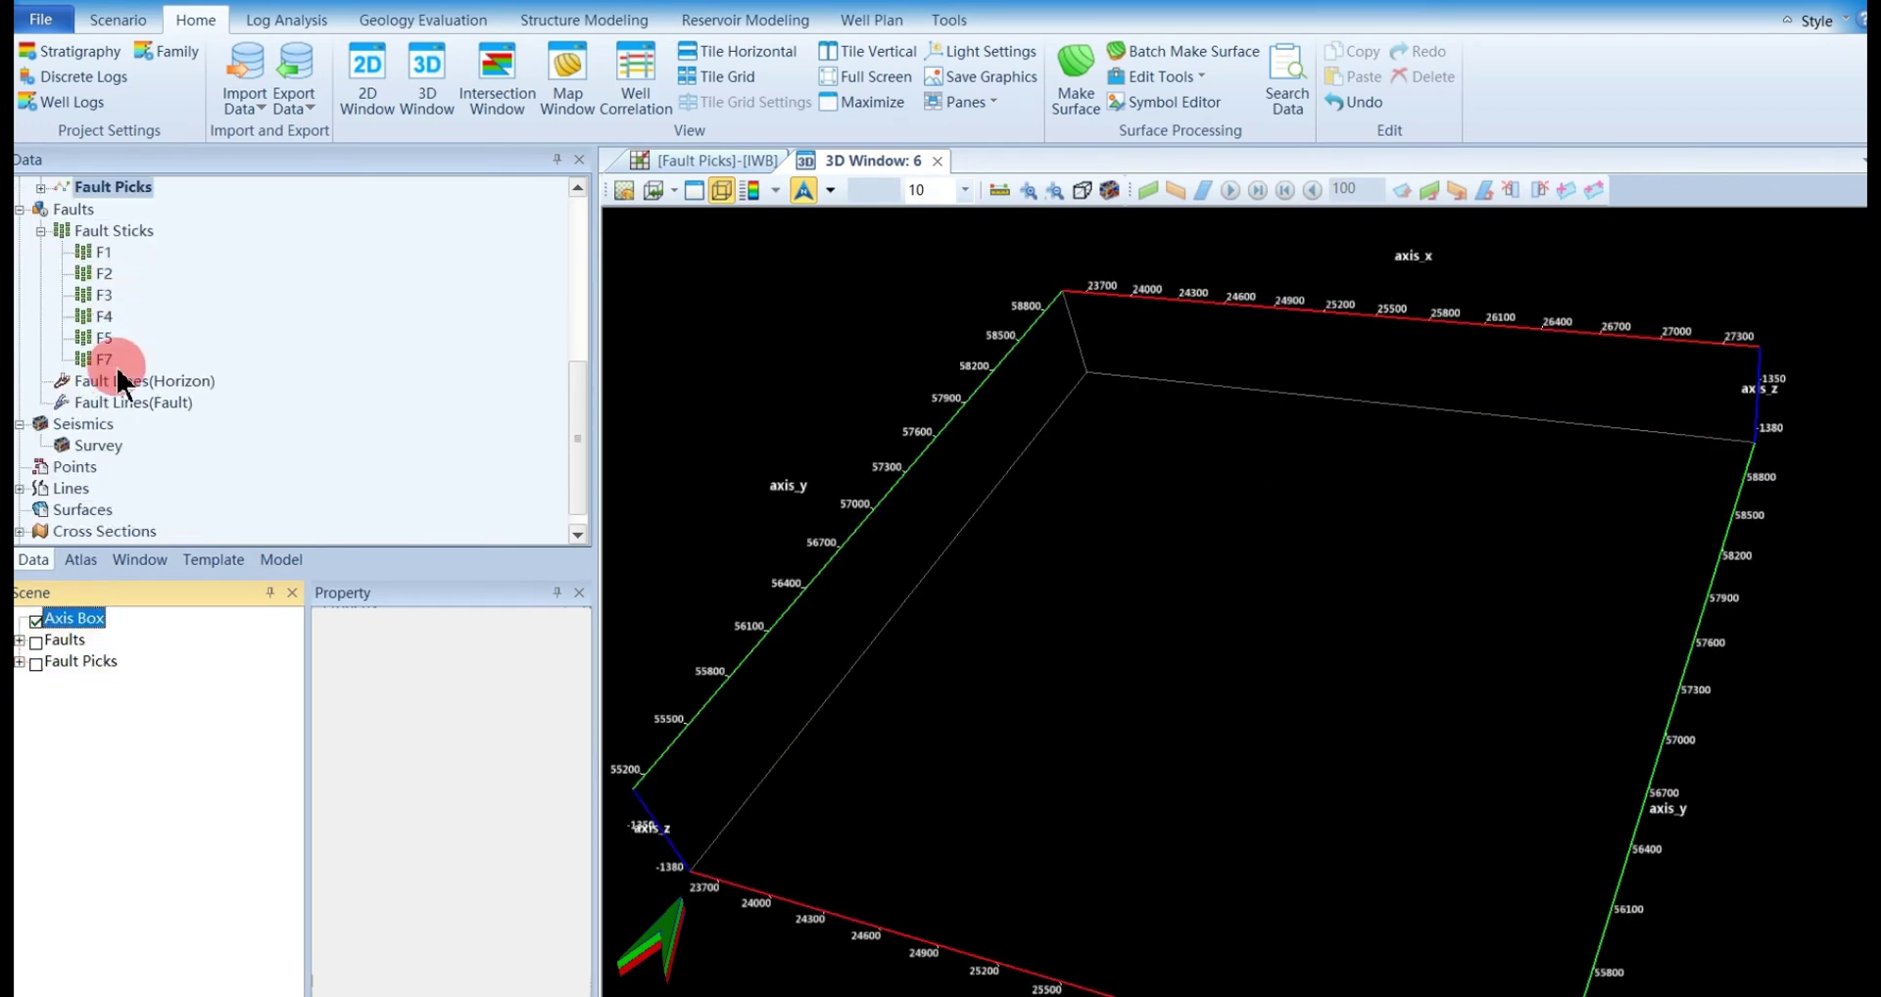
{"action": "left_click", "coordinate": [245, 67]}
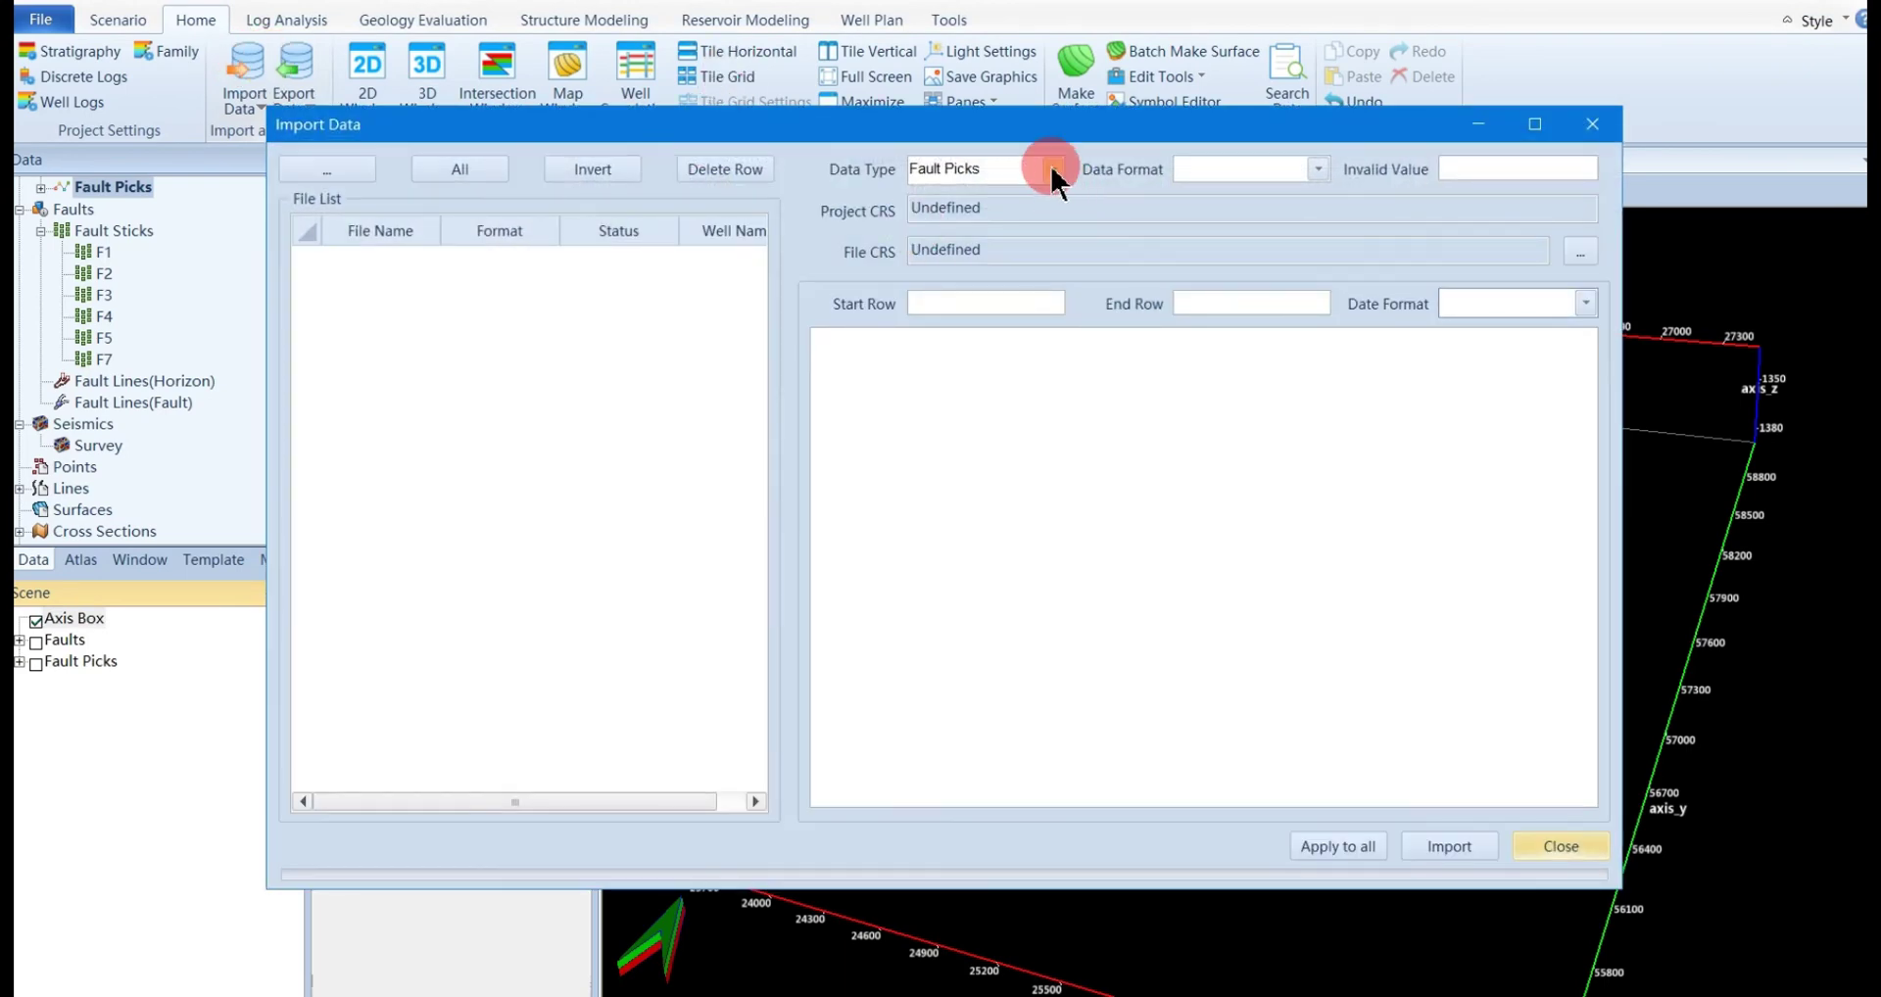
{"action": "left_click", "coordinate": [1053, 170]}
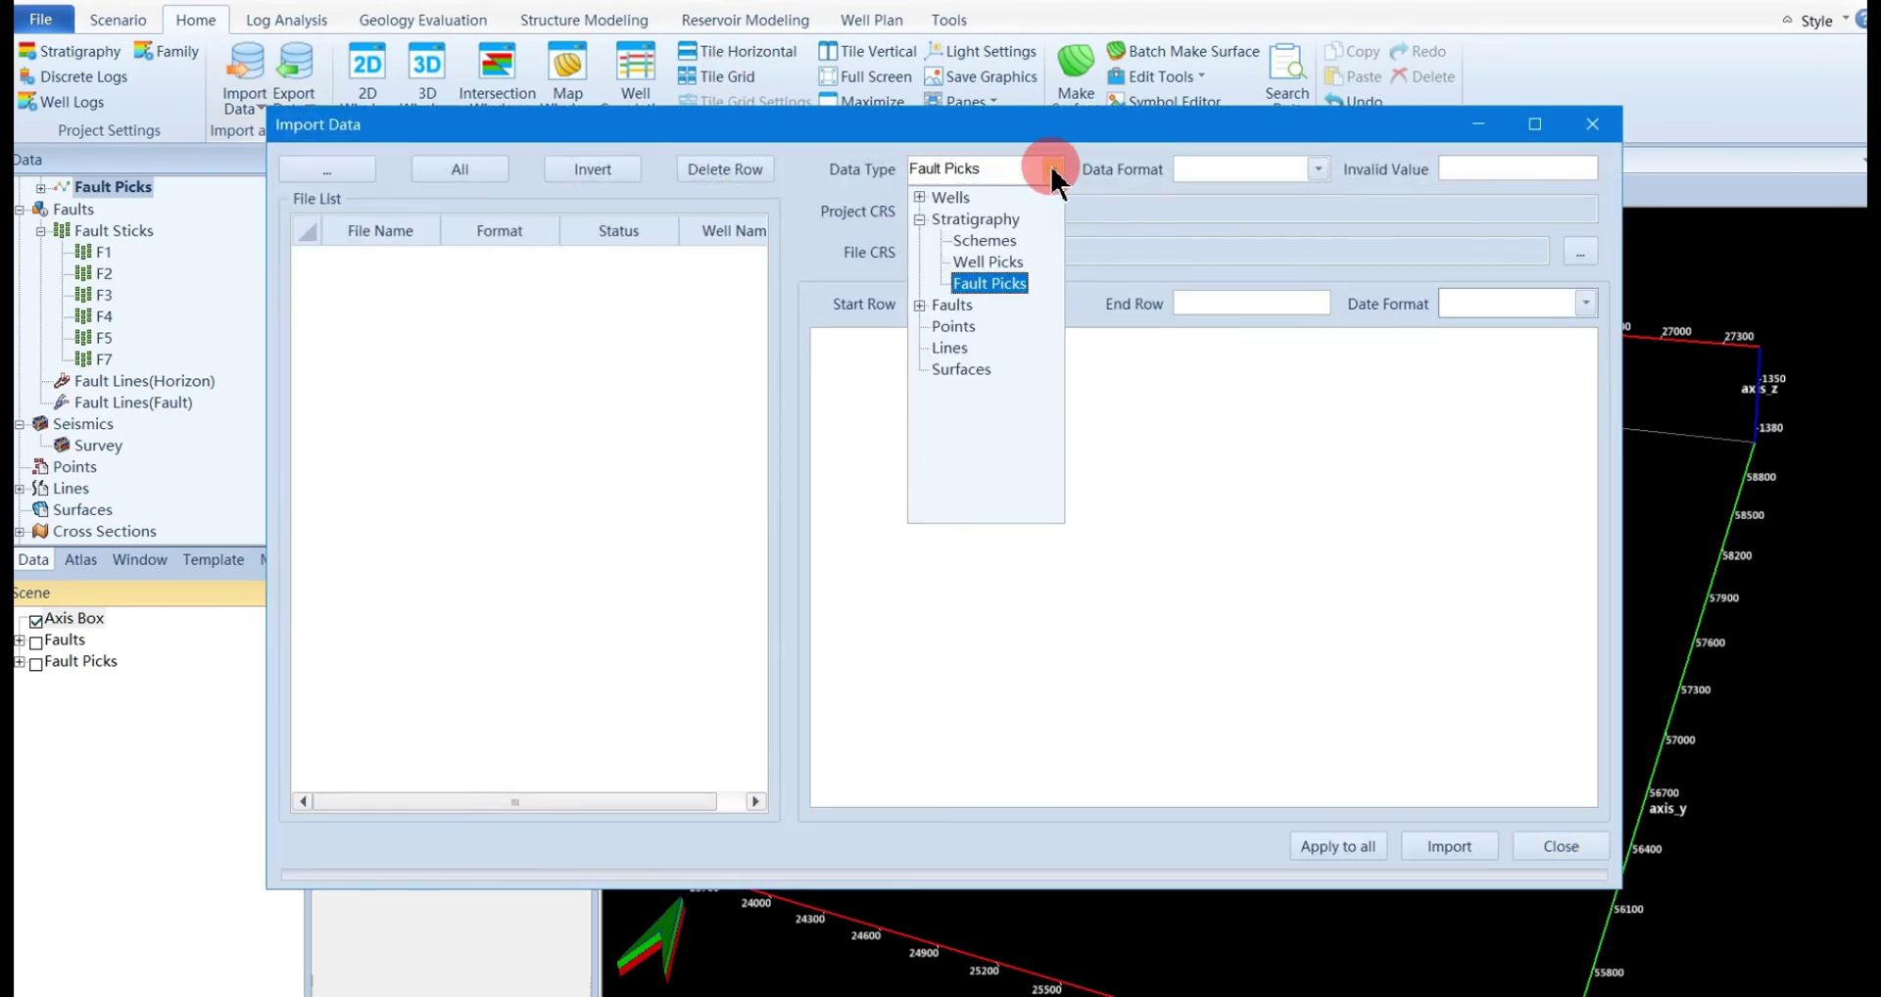
{"action": "left_click", "coordinate": [921, 306]}
{"action": "left_click", "coordinate": [1019, 357]}
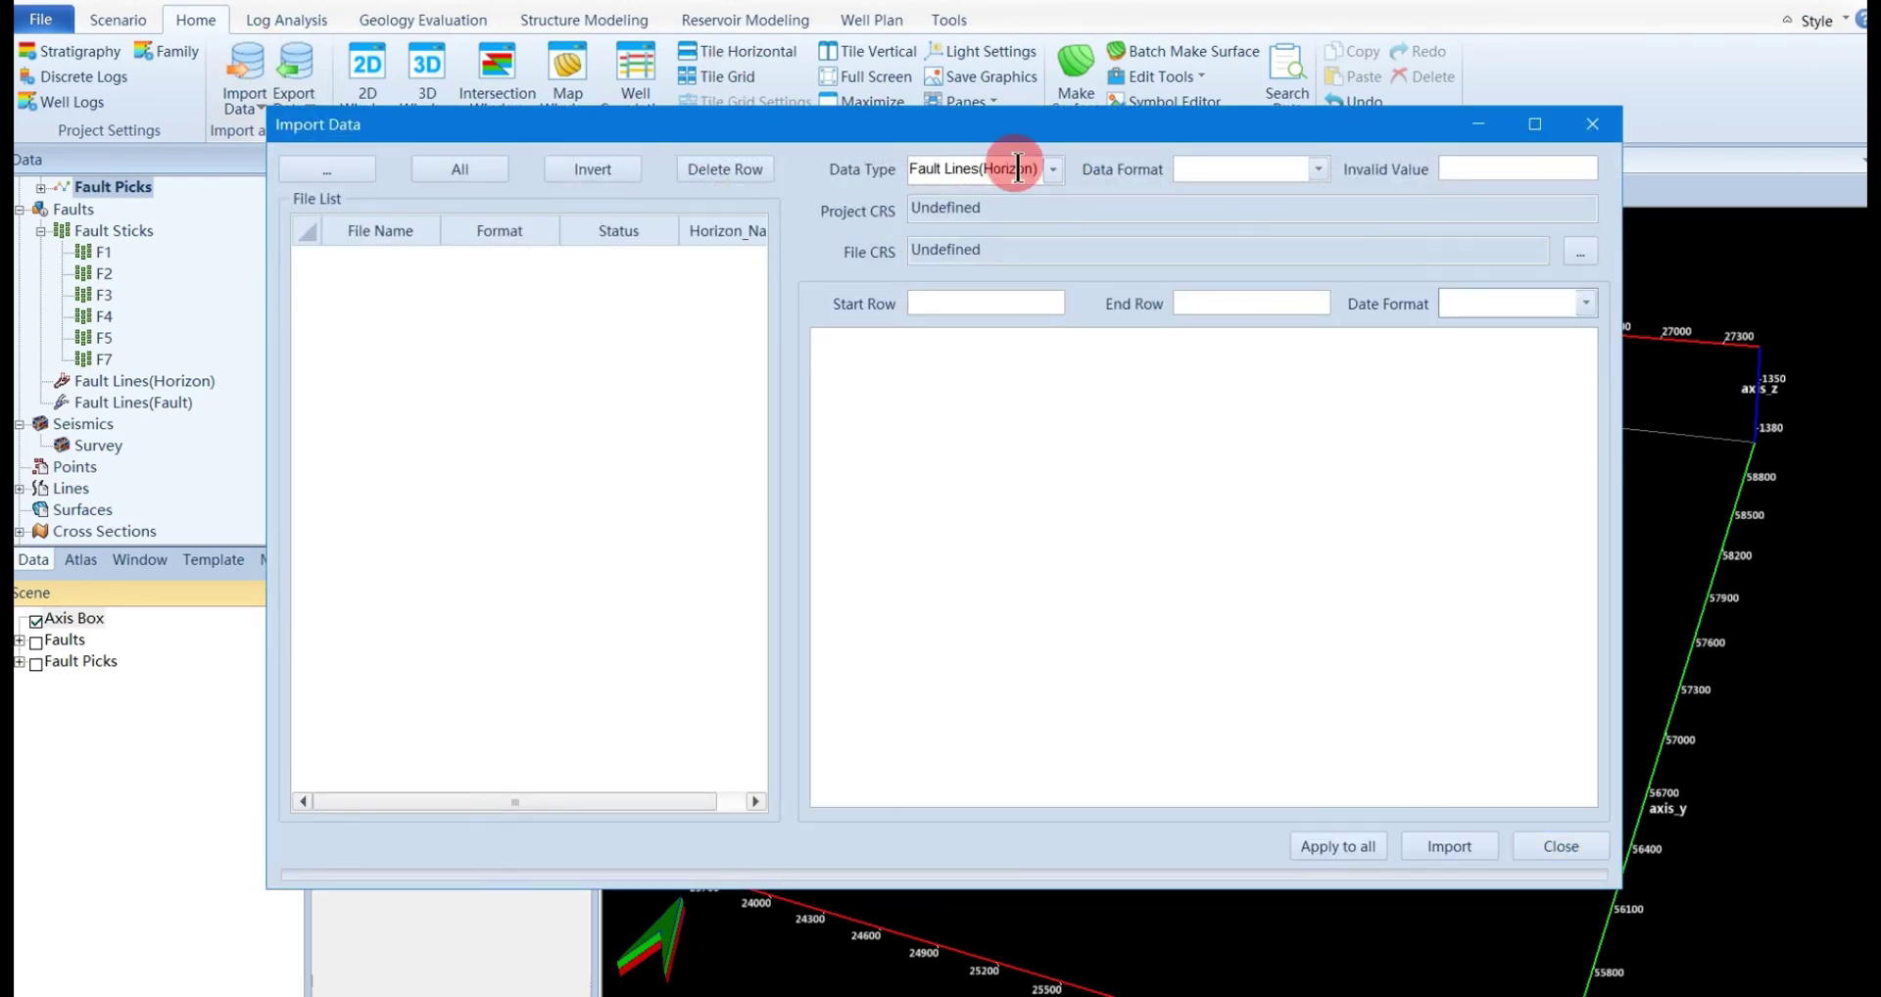
Load the files H1T.txt and H3B.txt from the 17_Fault lines(horizon) training folder into the import list
{"action": "left_click", "coordinate": [328, 168]}
{"action": "left_click", "coordinate": [828, 240]}
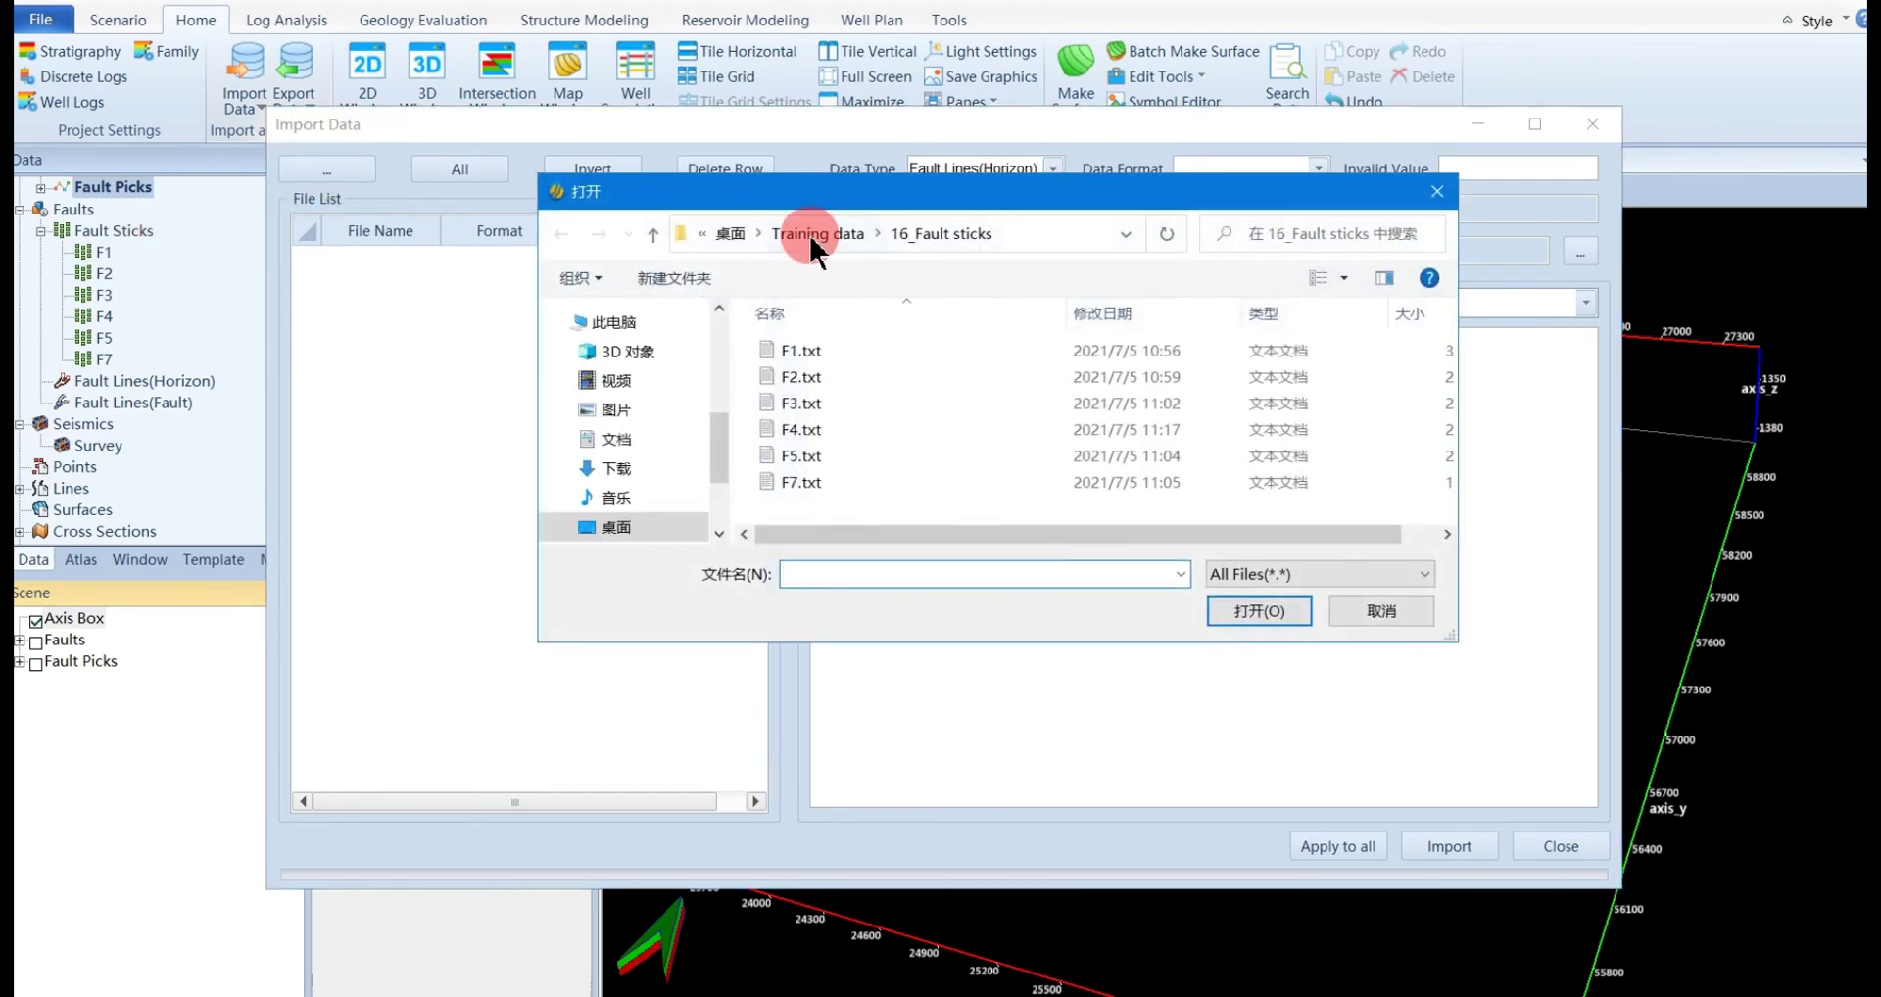
{"action": "scroll", "coordinate": [895, 431], "scroll_direction": "down", "scroll_amount": 3}
{"action": "double_click", "coordinate": [822, 369]}
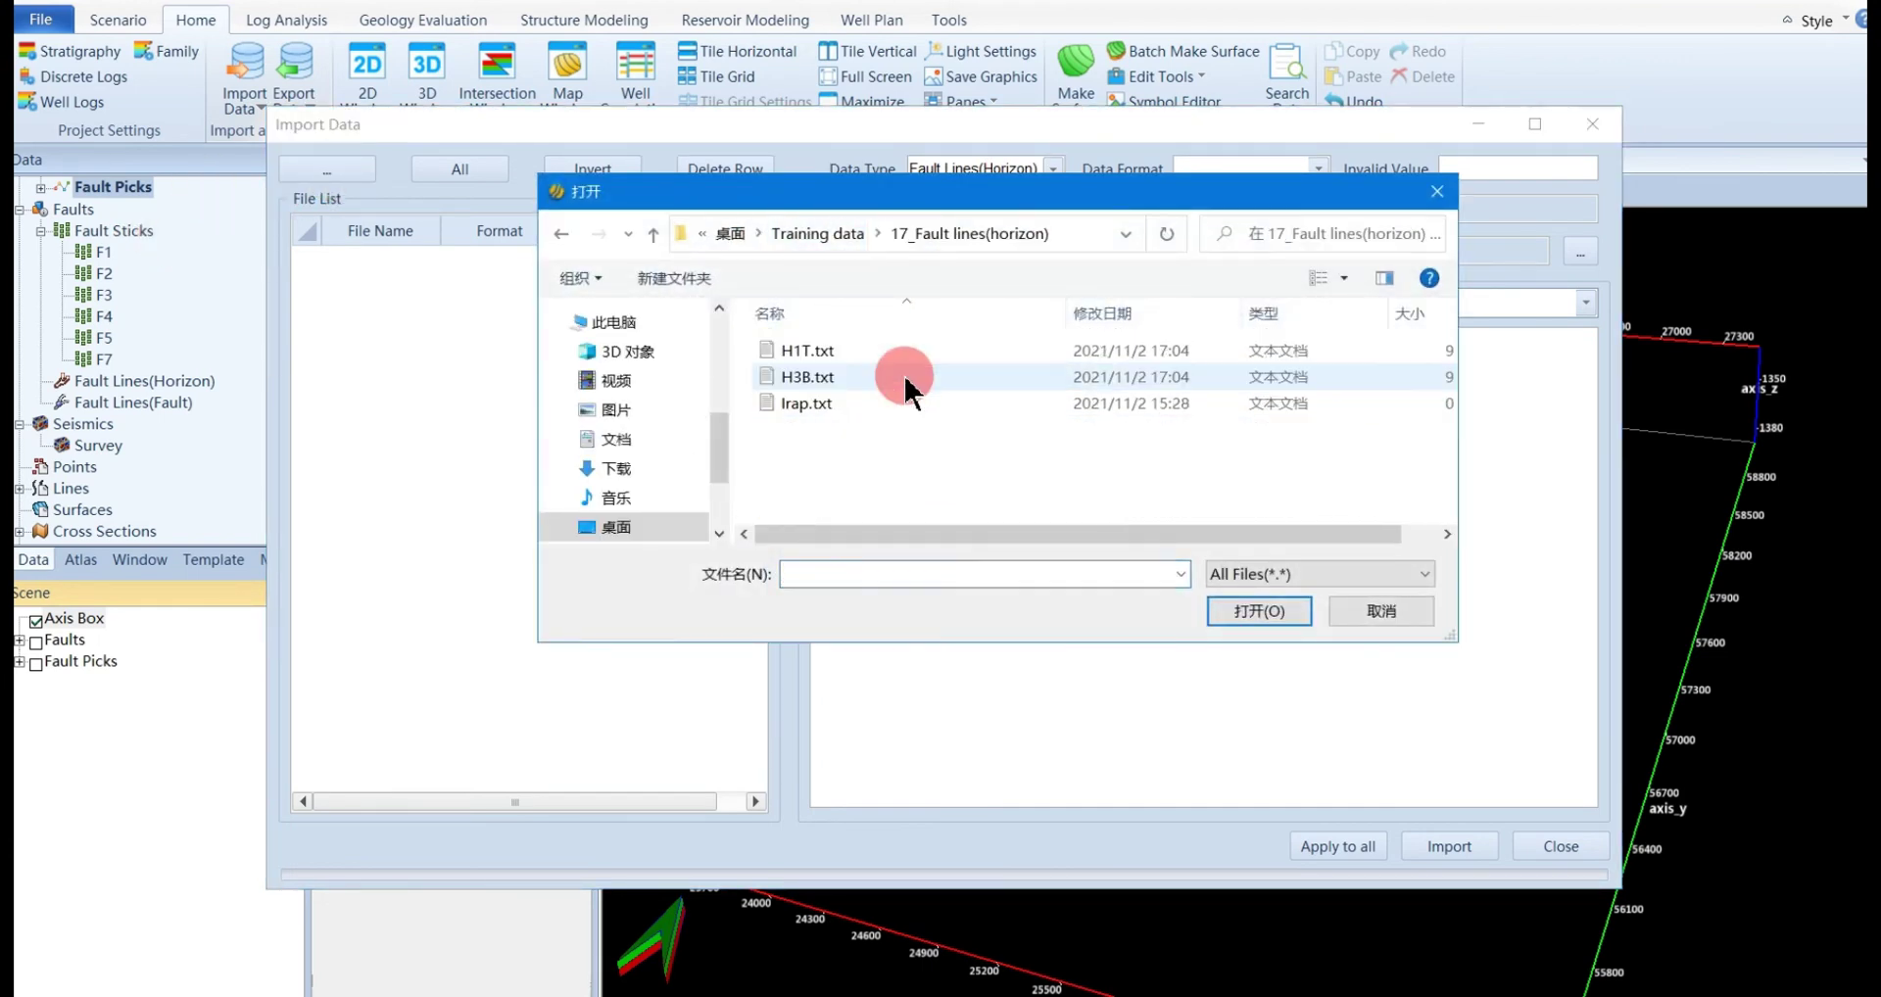
{"action": "left_click", "coordinate": [816, 352]}
{"action": "left_click", "coordinate": [814, 376], "text": "ctrl"}
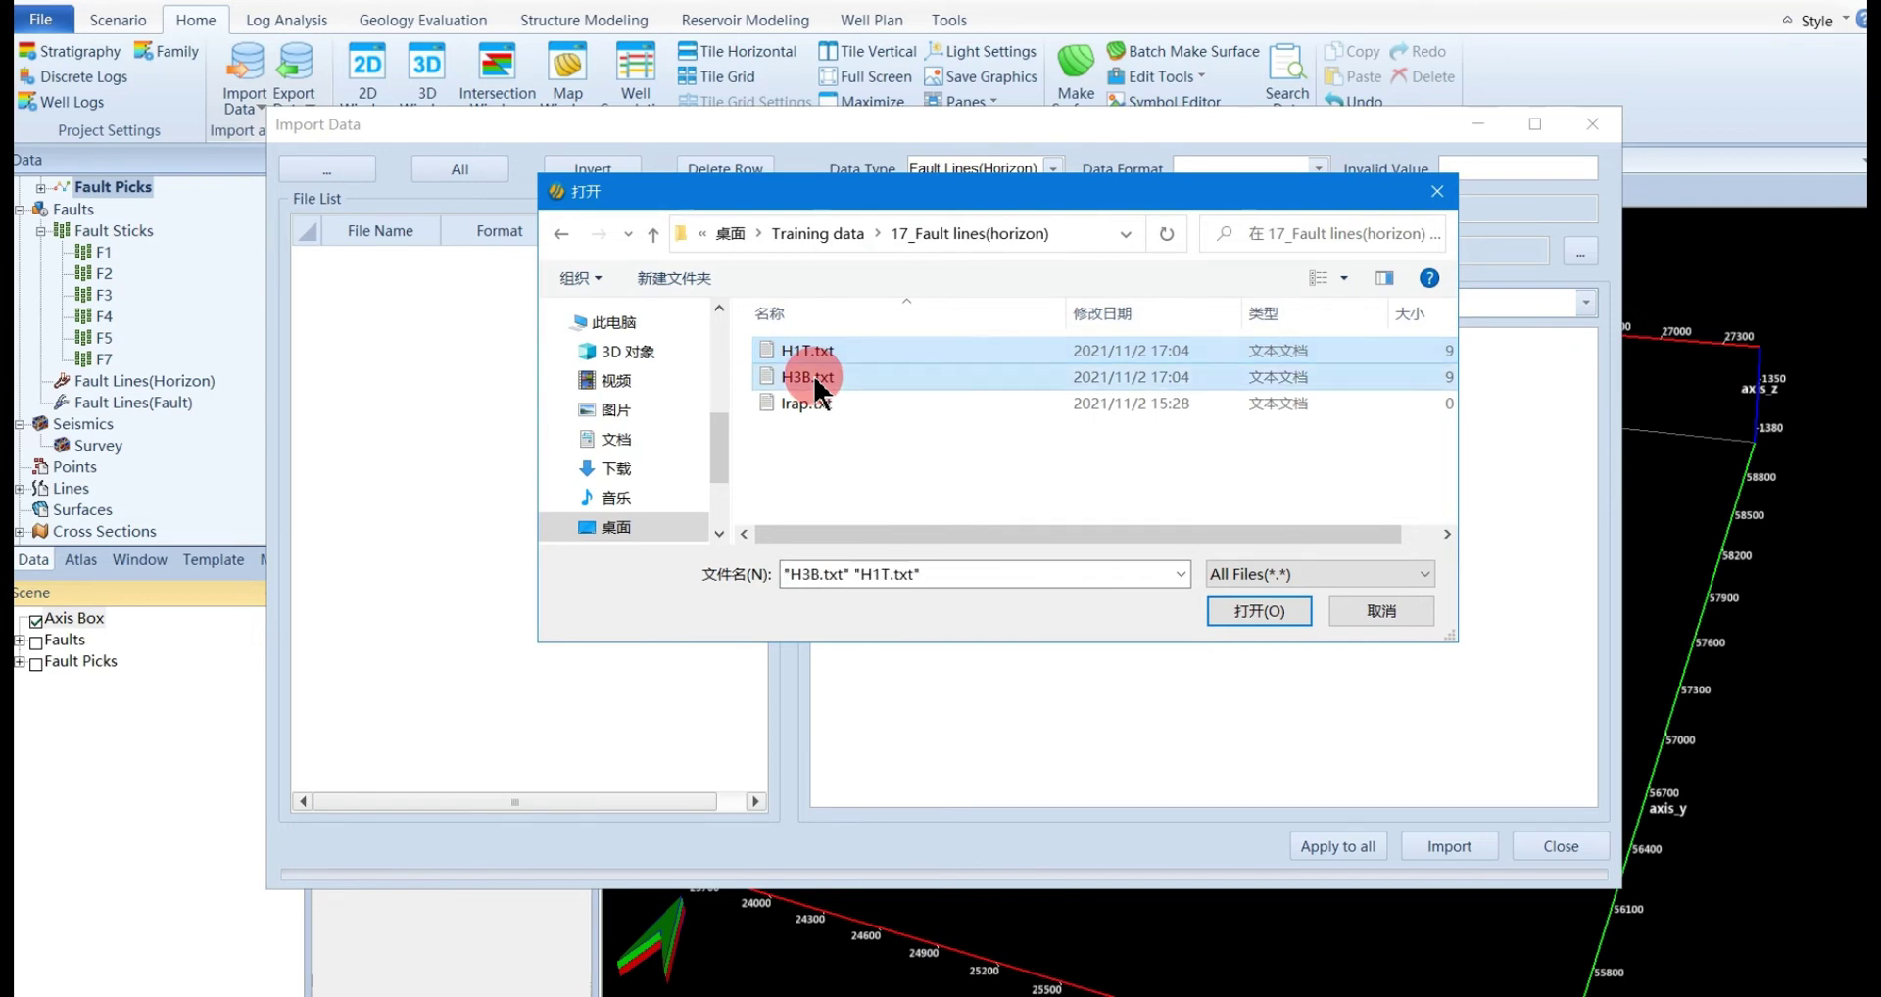
{"action": "left_click", "coordinate": [1259, 612]}
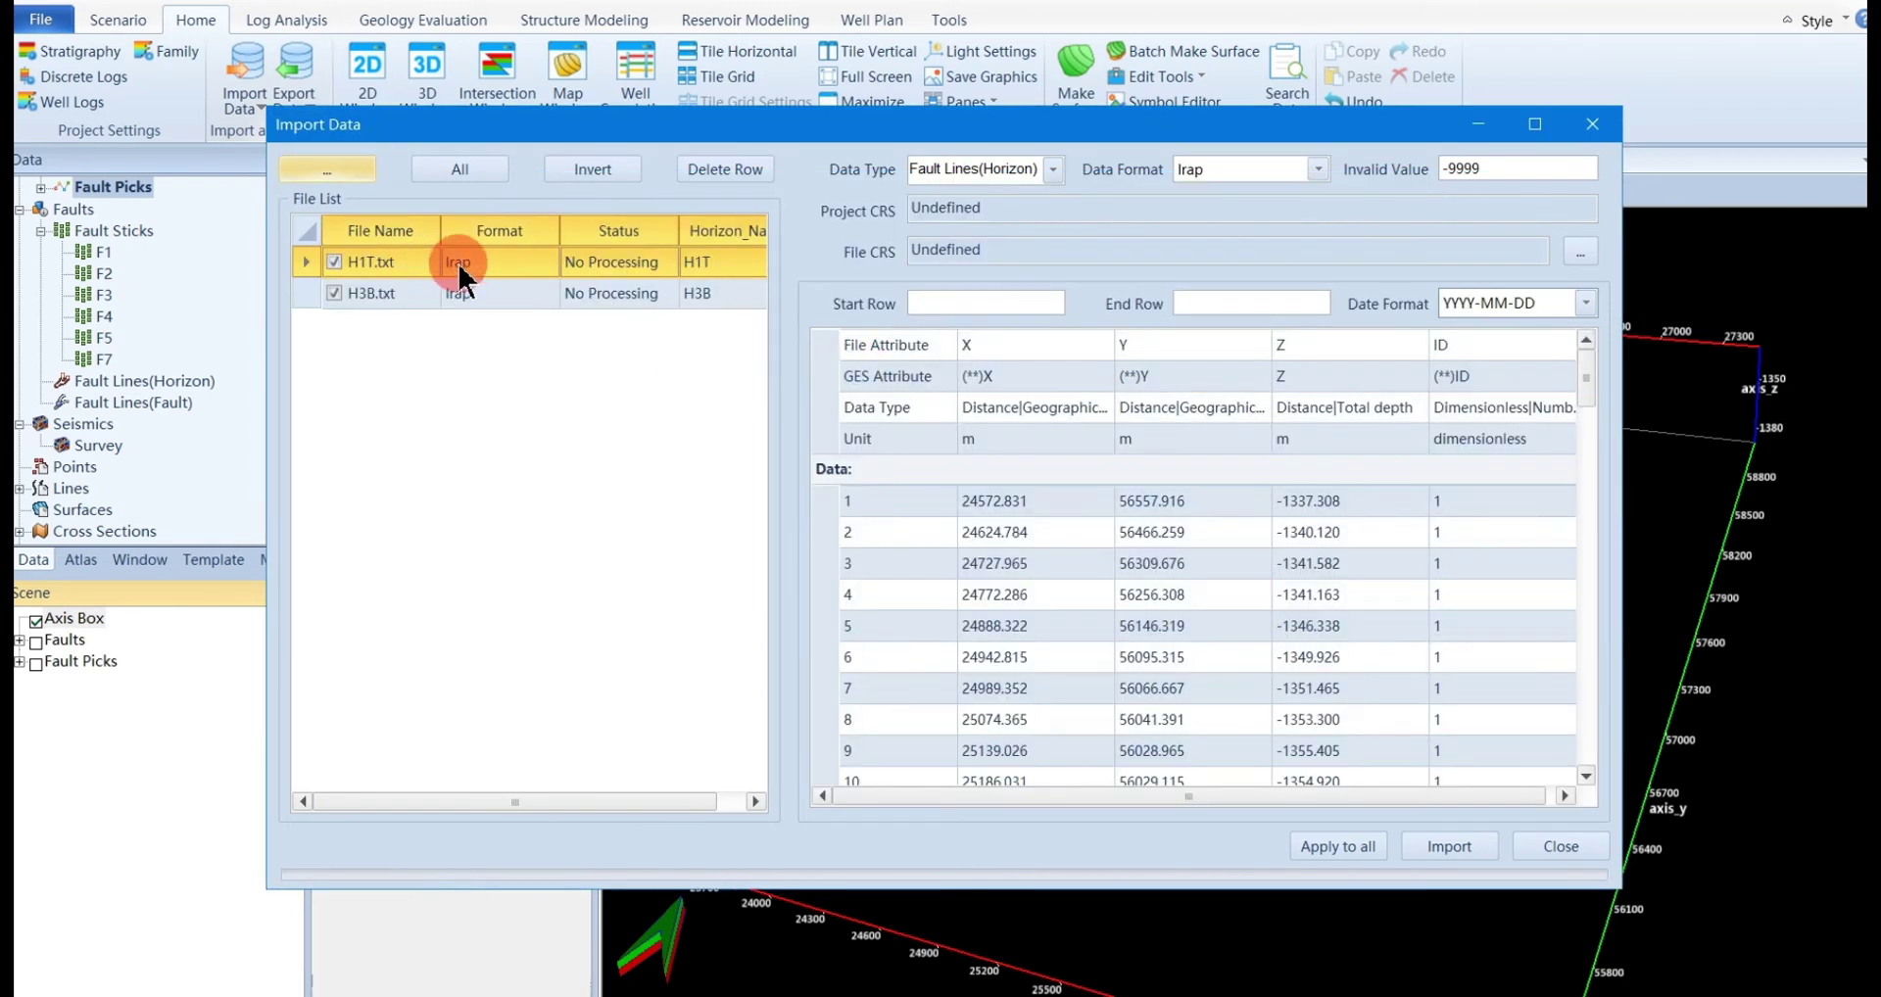
Import both horizon fault line files with the Irap format and close the import dialog
{"action": "left_click_drag", "start_coordinate": [1142, 795], "coordinate": [1237, 819]}
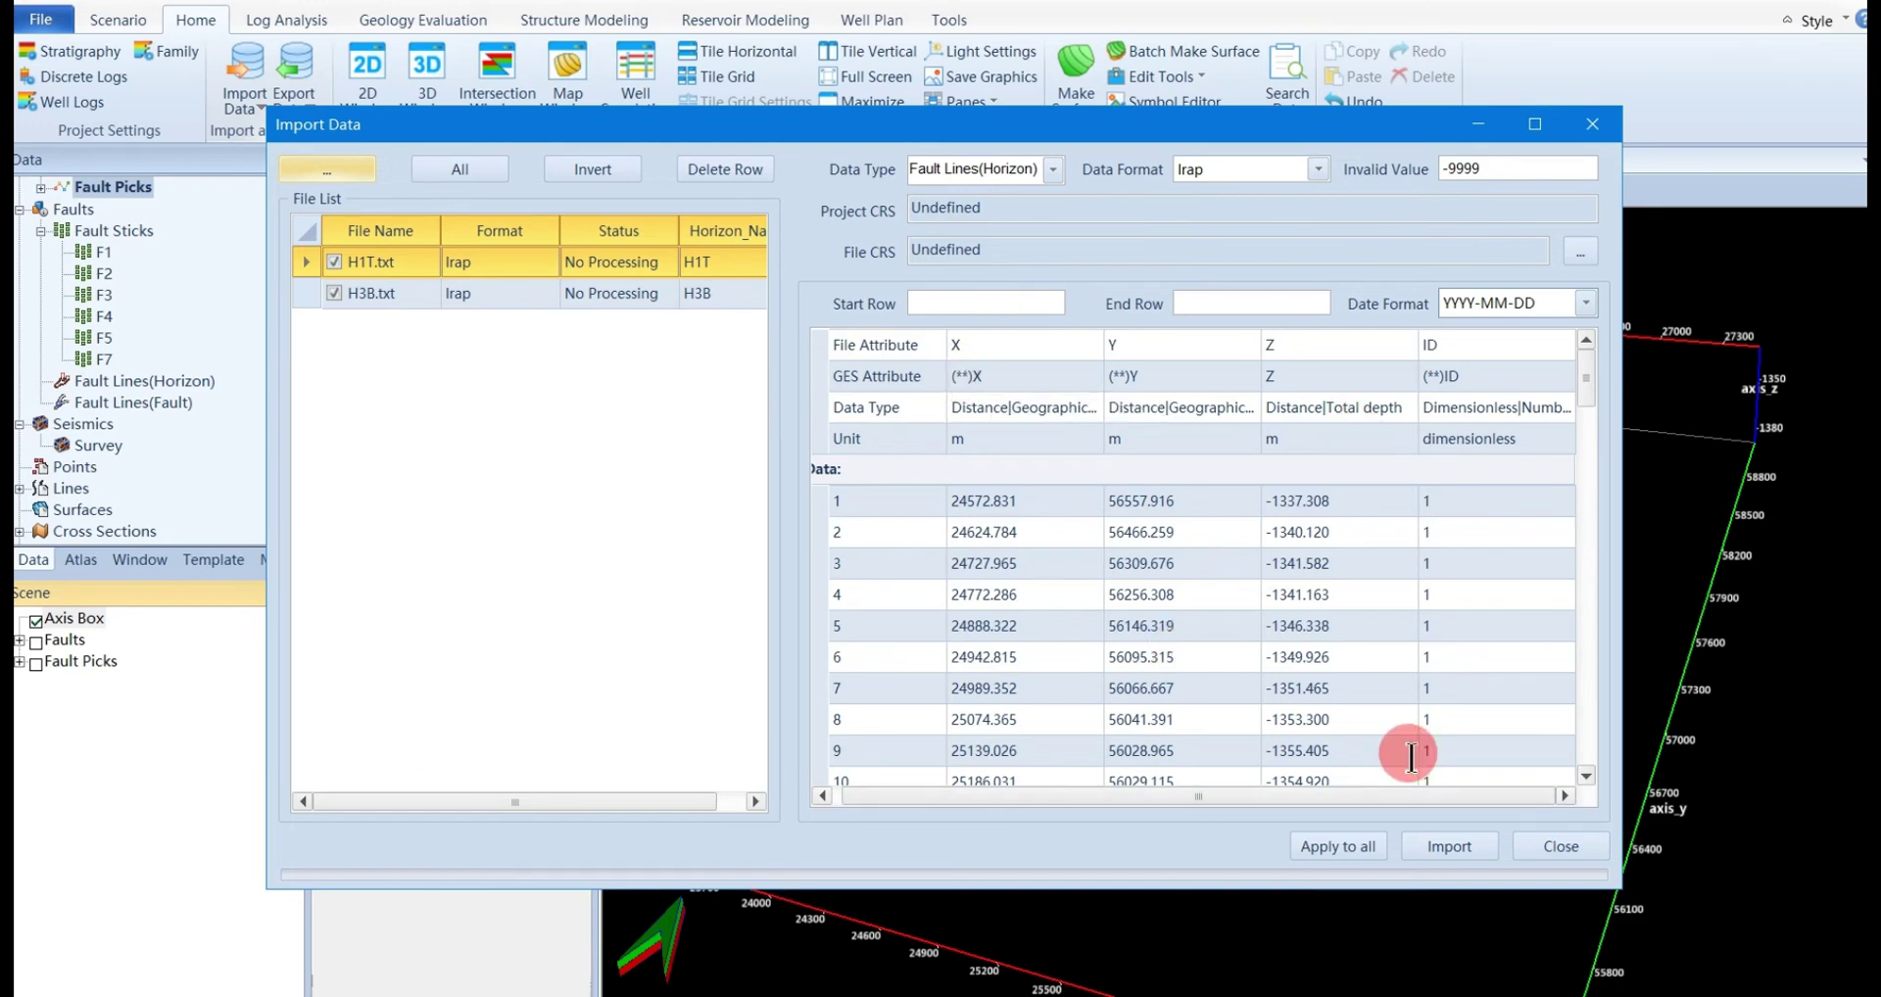
{"action": "left_click", "coordinate": [1447, 846]}
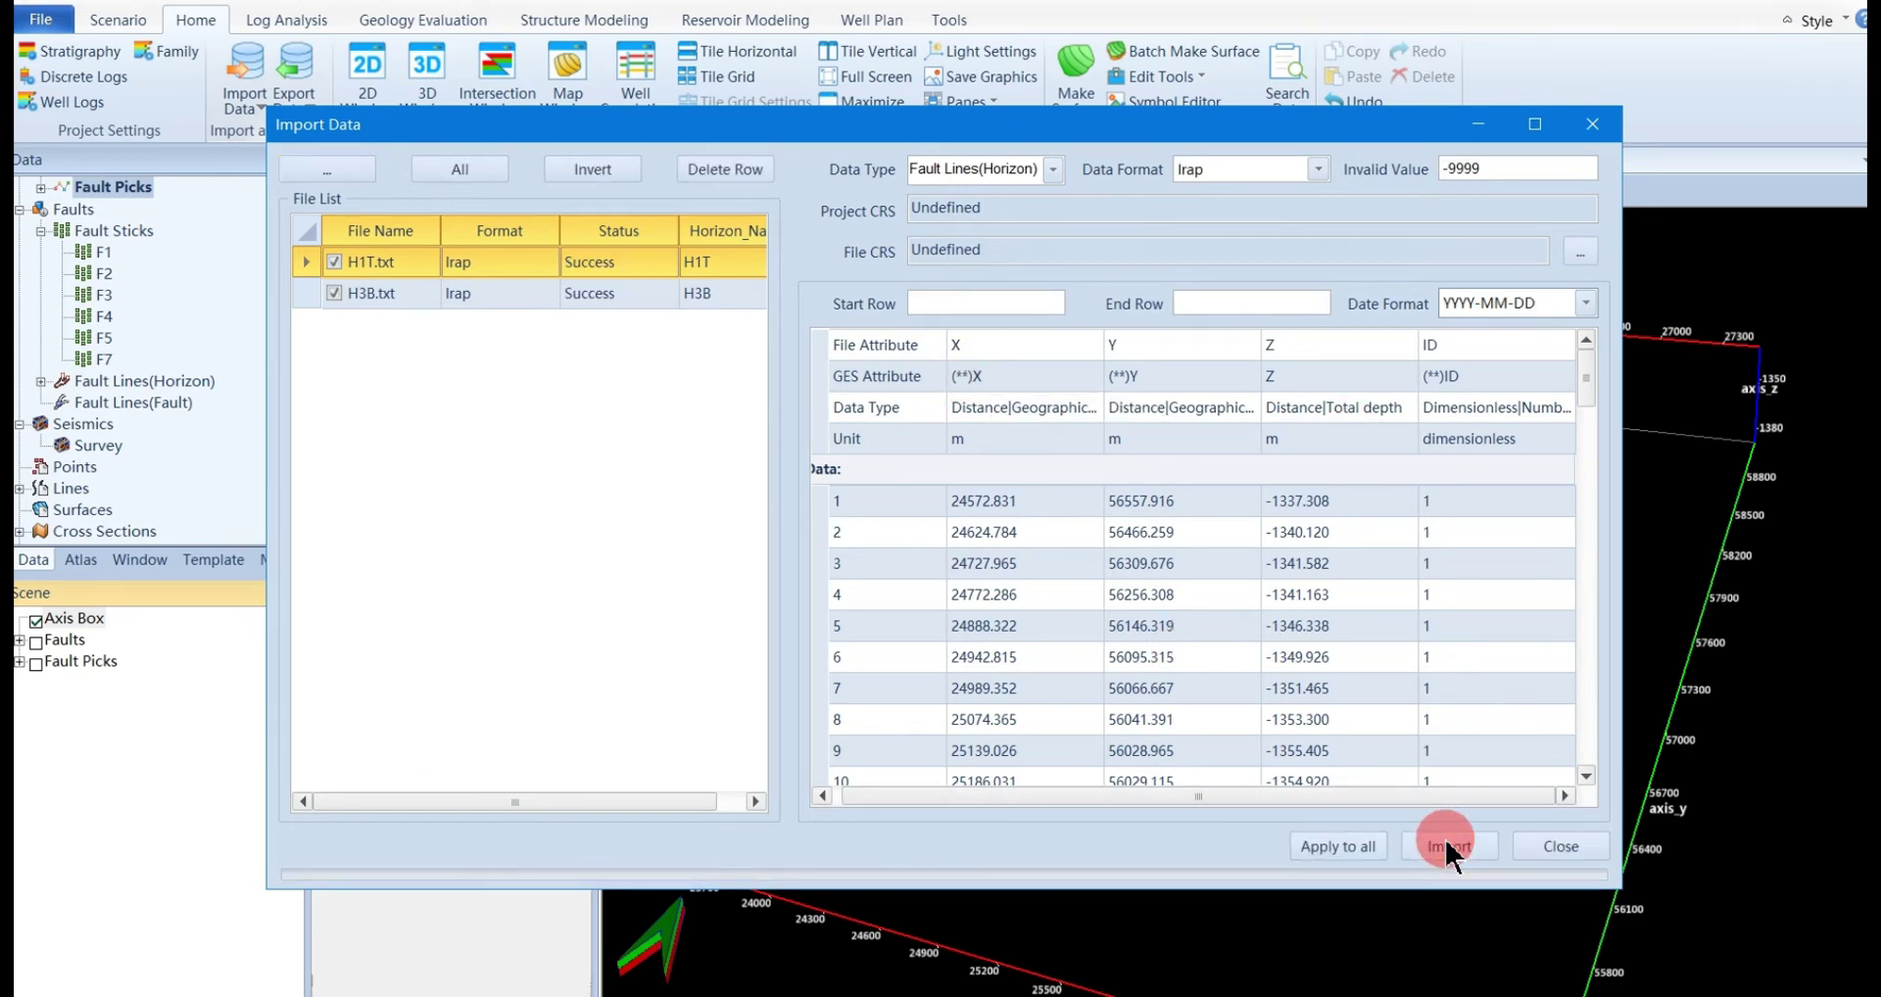
{"action": "left_click", "coordinate": [1561, 848]}
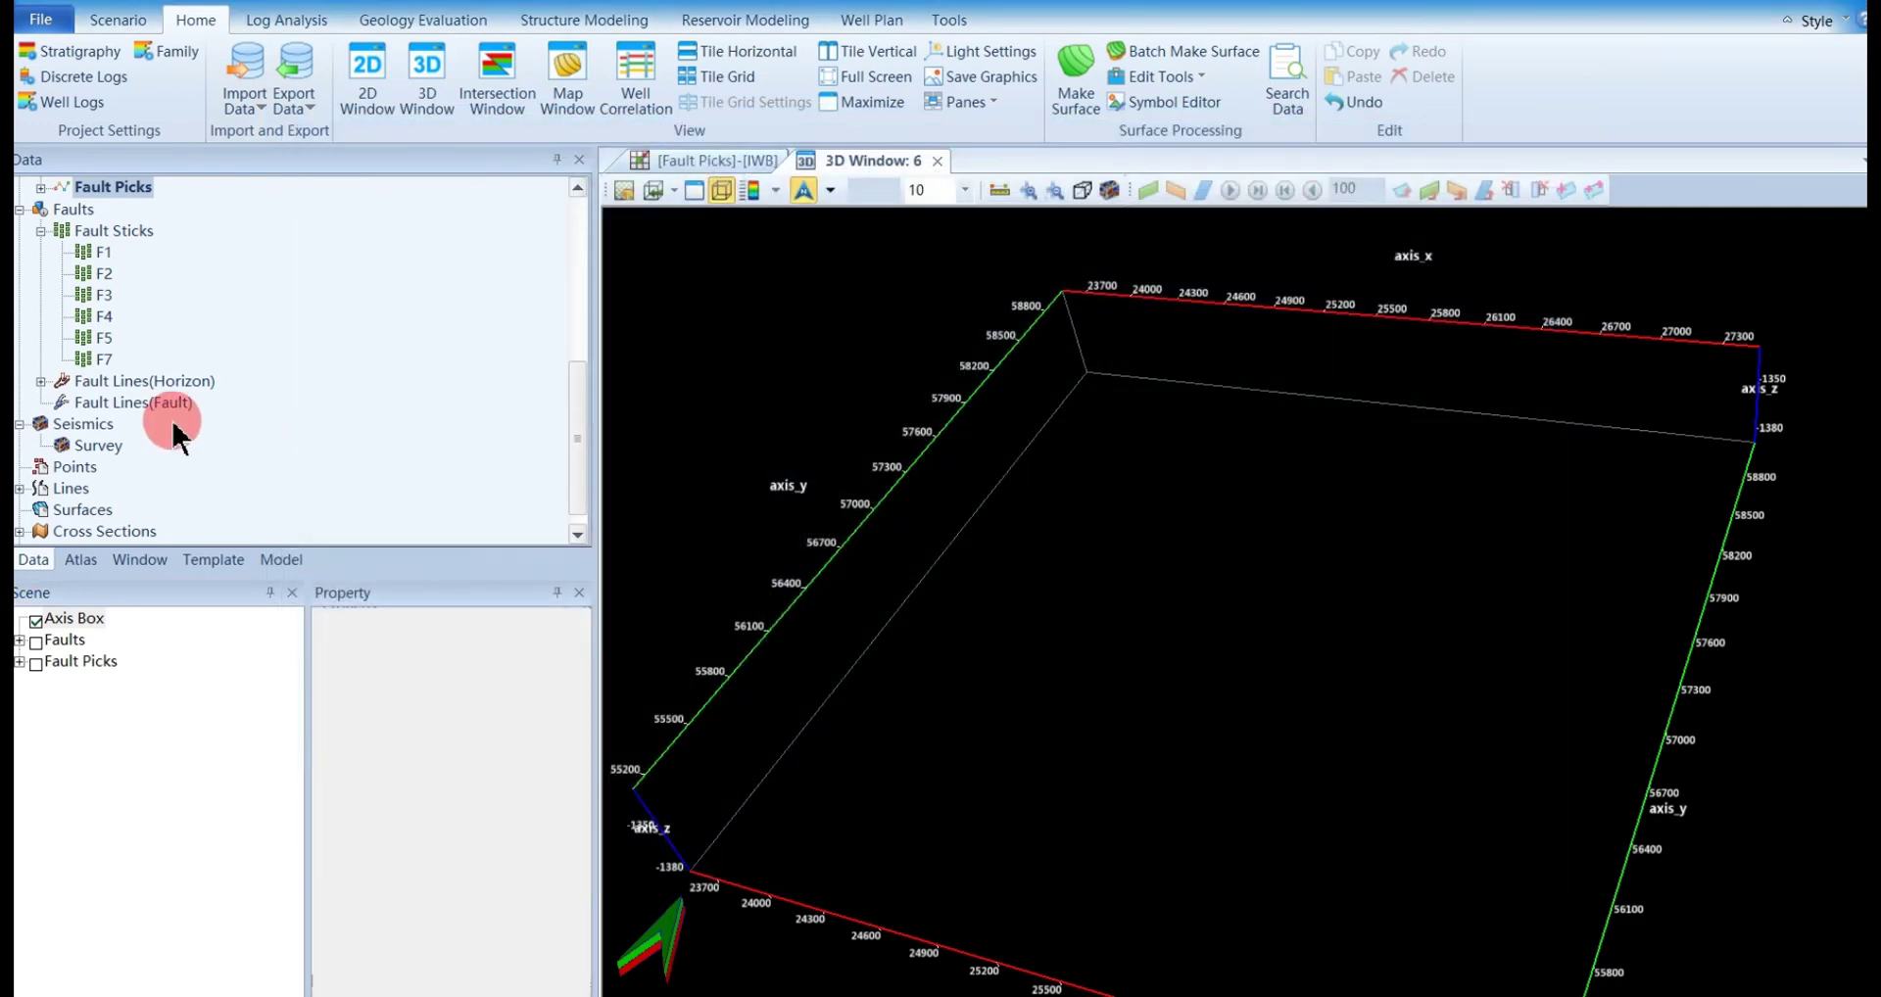
Add the H1T horizon fault lines to the 3D scene and show the Fault Picks with them
{"action": "left_click", "coordinate": [40, 381]}
{"action": "left_click_drag", "start_coordinate": [110, 401], "coordinate": [1324, 589]}
{"action": "left_click", "coordinate": [36, 664]}
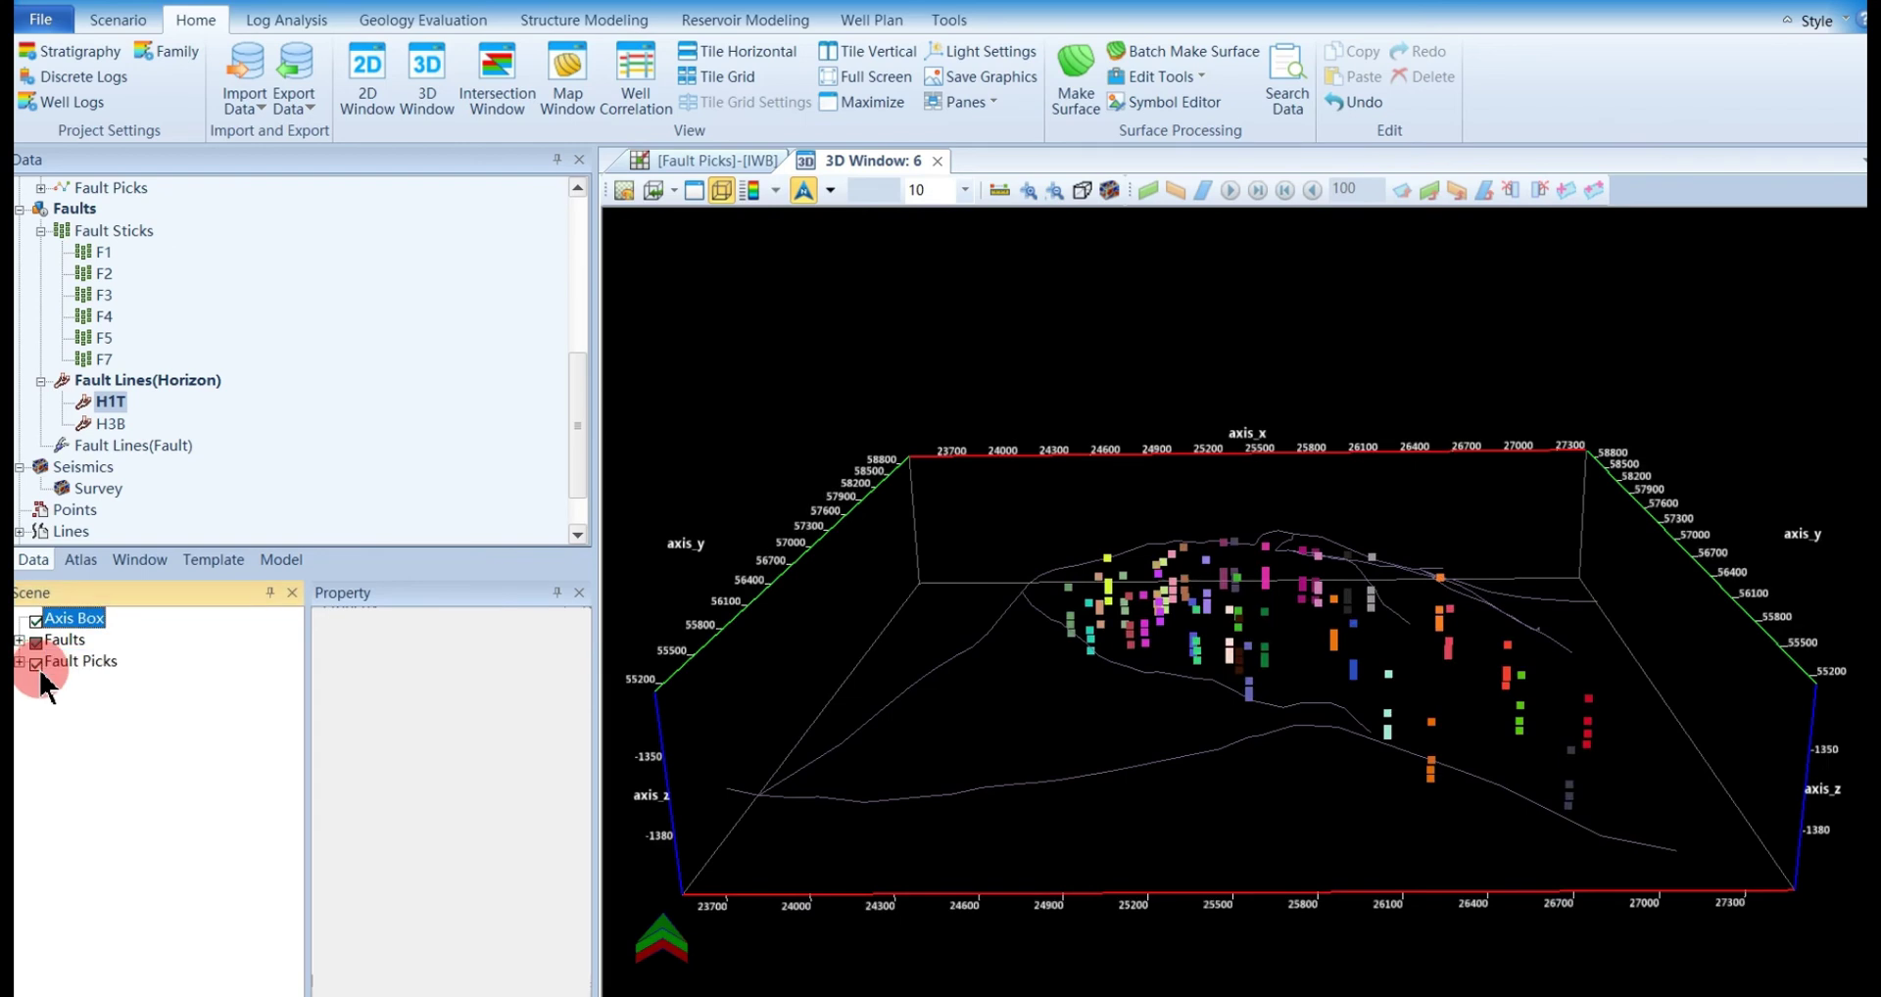
Show the Fault Sticks in the 3D scene to compare them with the fault picks and the H1T fault lines
{"action": "left_click", "coordinate": [19, 662]}
{"action": "left_click", "coordinate": [20, 620]}
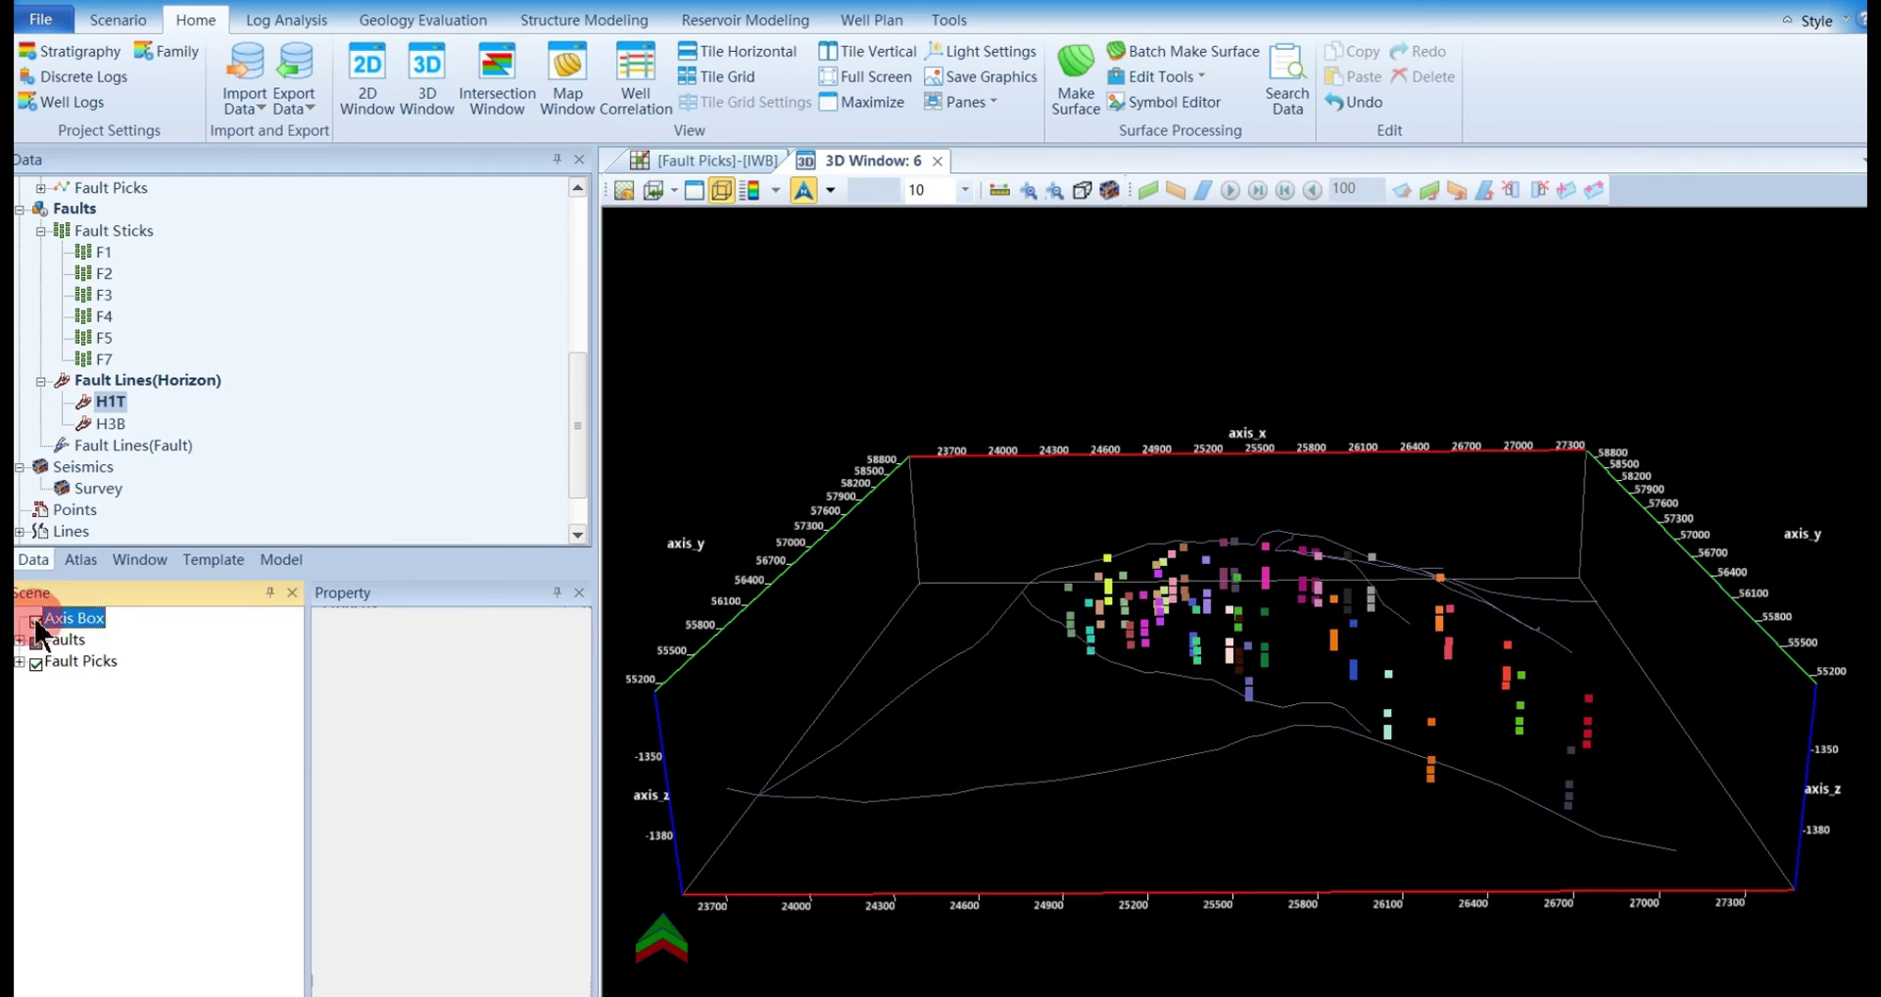
{"action": "left_click", "coordinate": [19, 662]}
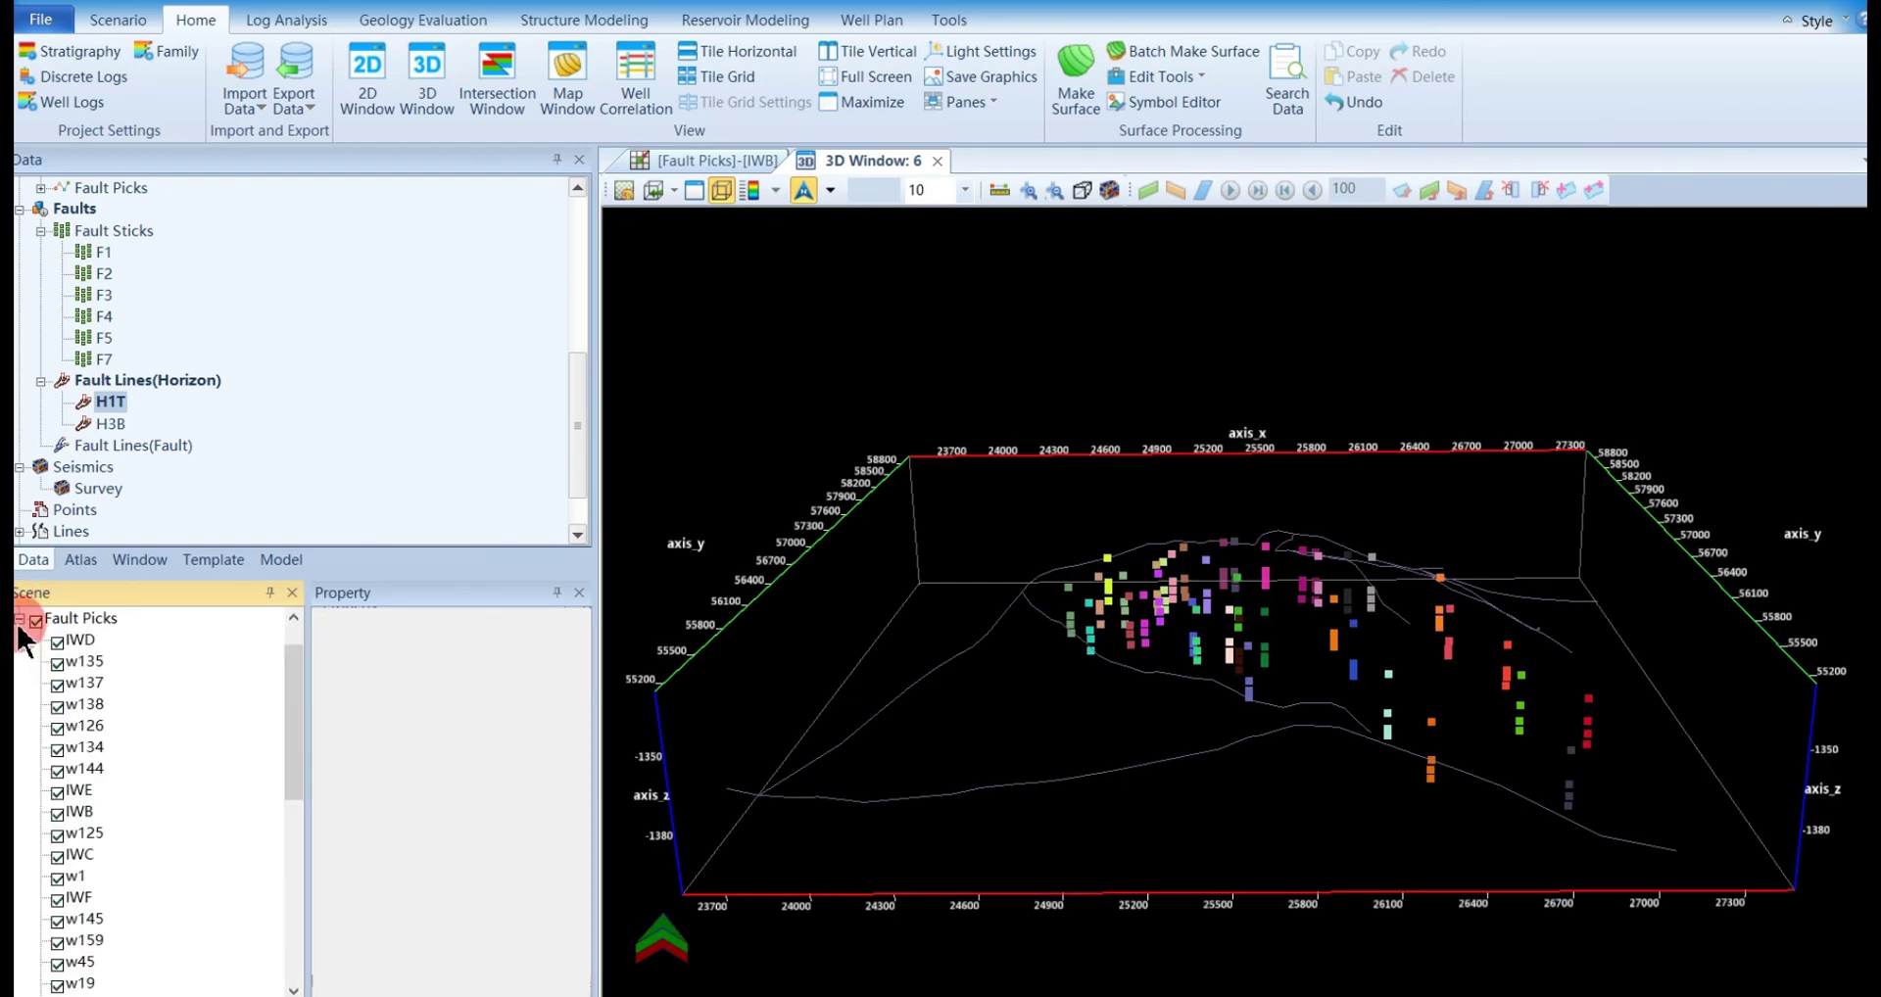
{"action": "left_click", "coordinate": [19, 619]}
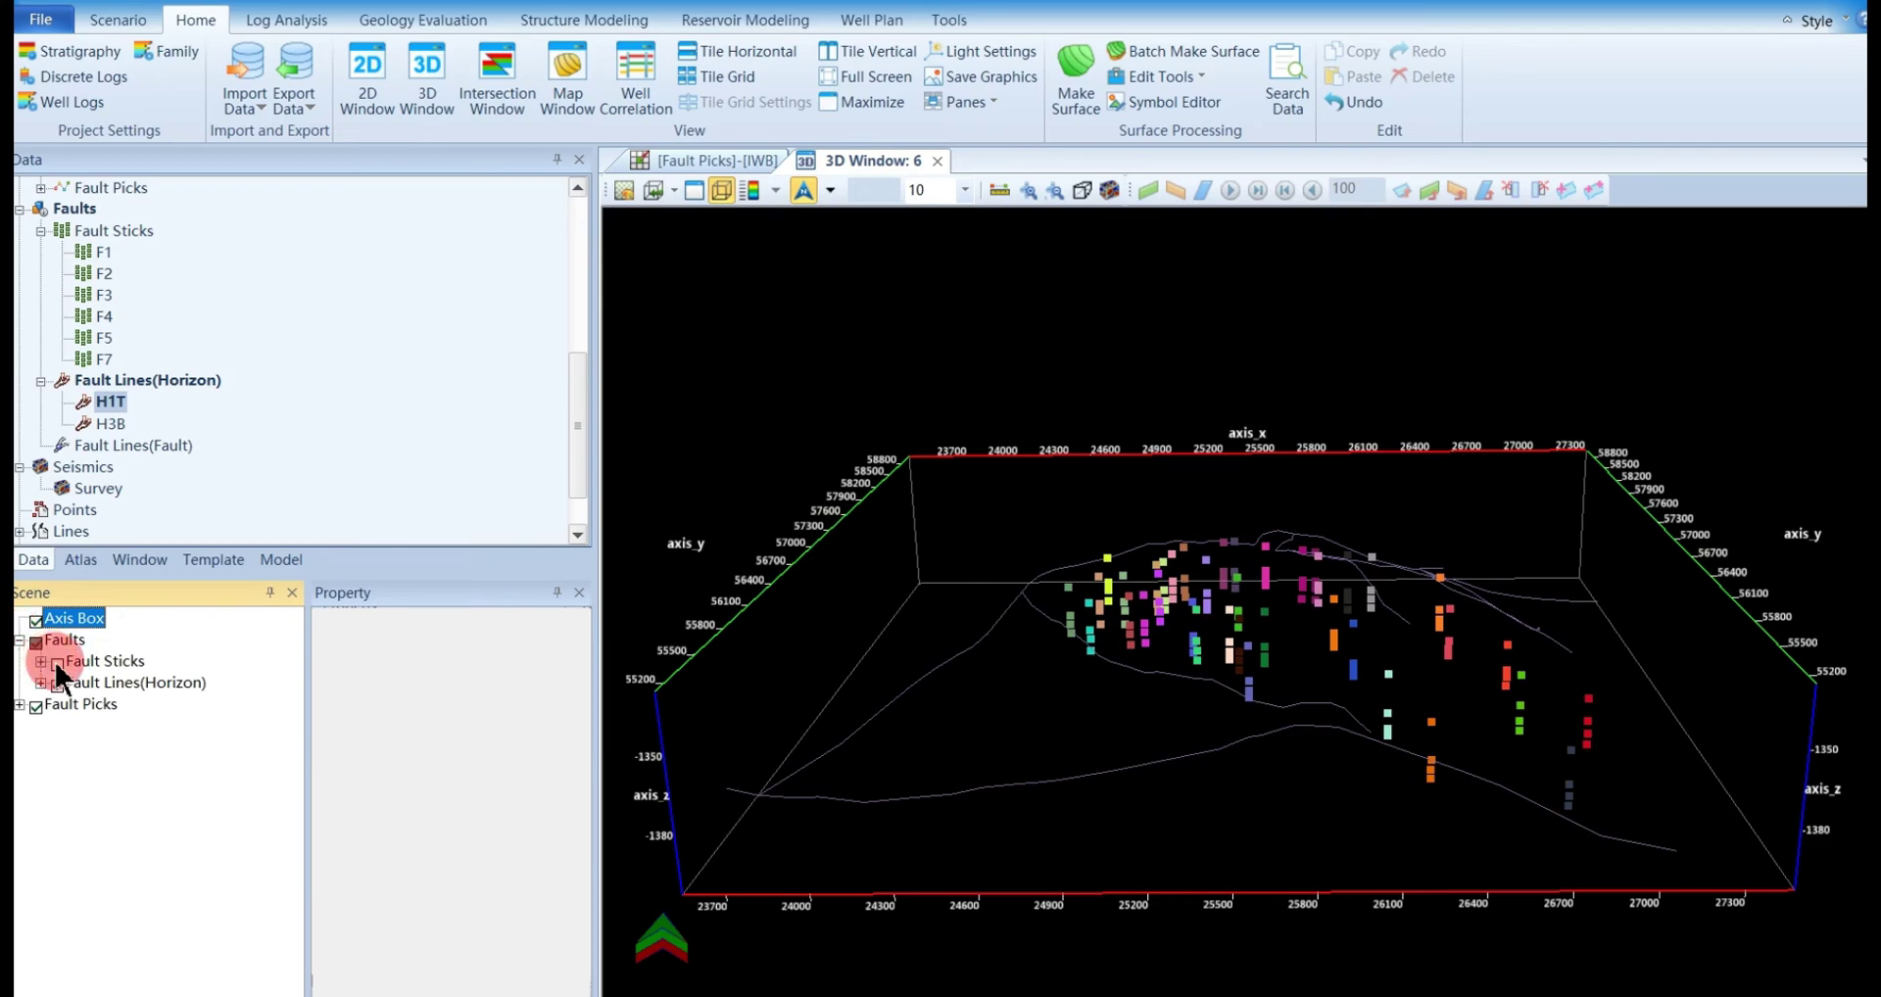
{"action": "left_click", "coordinate": [55, 663]}
{"action": "left_click_drag", "start_coordinate": [985, 783], "coordinate": [1010, 676]}
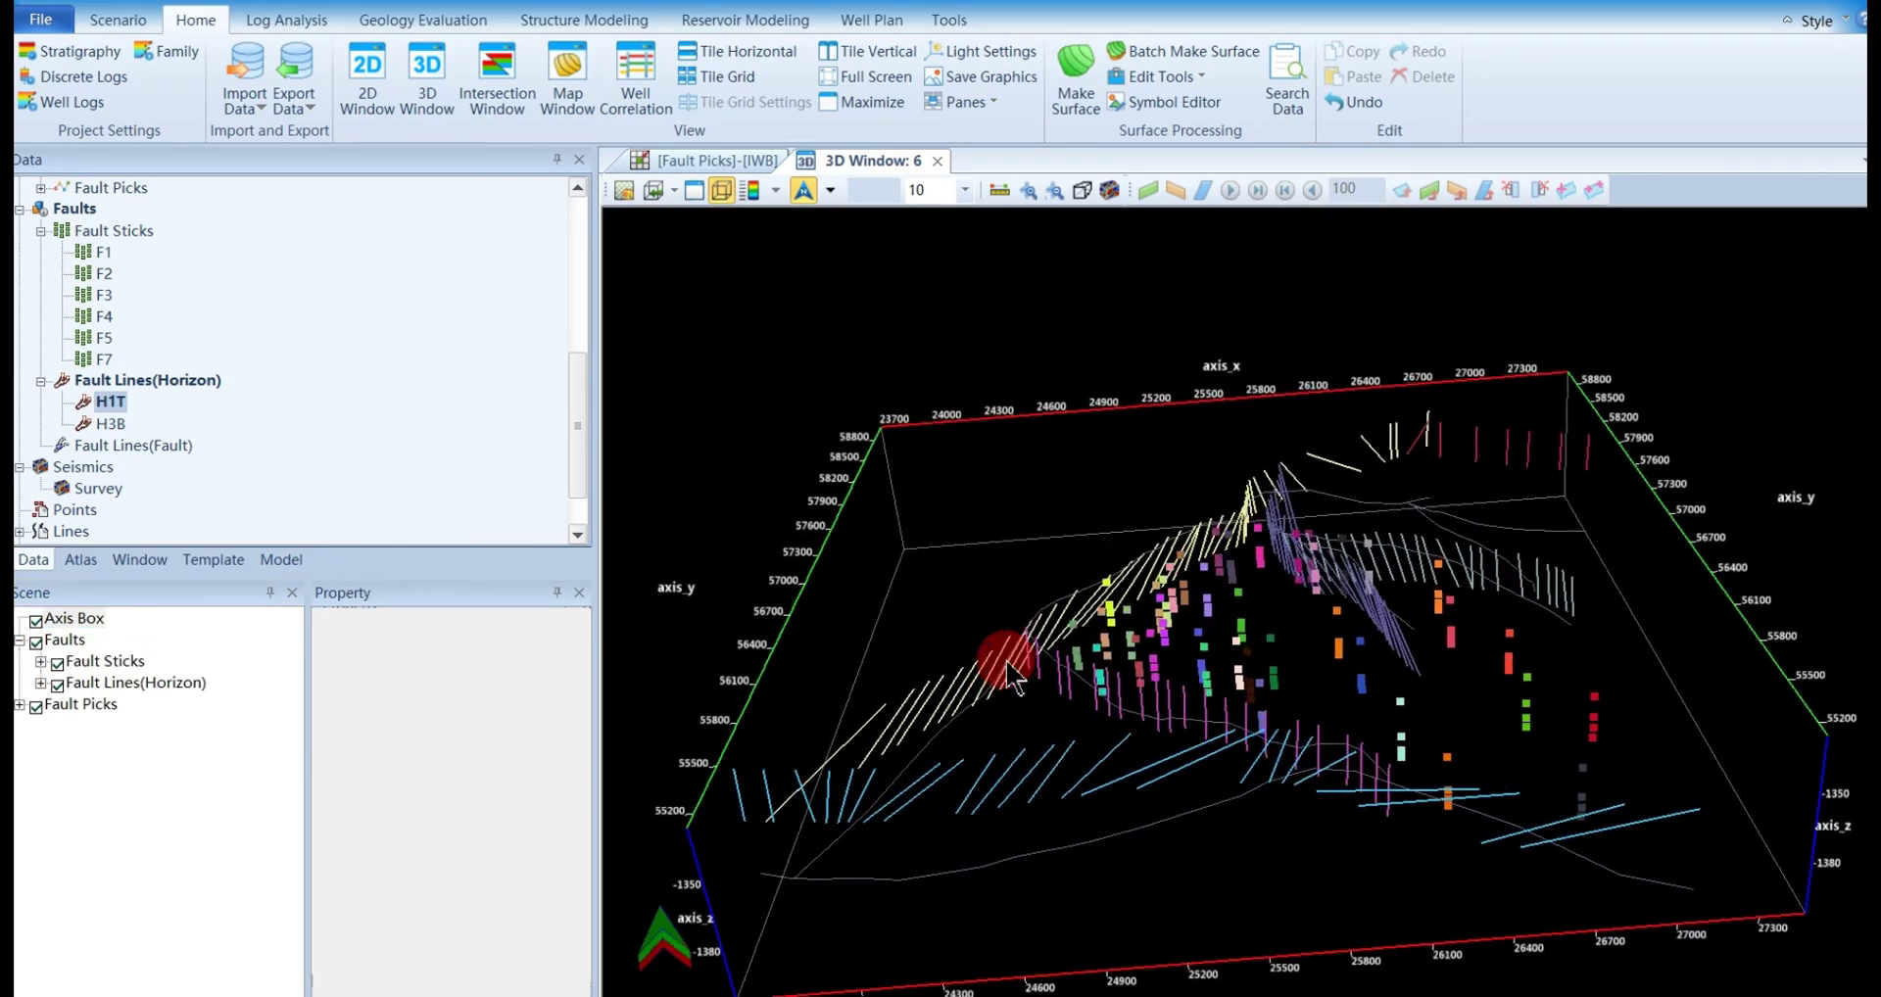
Hide the Fault Picks and Fault Sticks, and add the H3B horizon fault lines to the 3D scene
{"action": "left_click", "coordinate": [35, 706]}
{"action": "left_click_drag", "start_coordinate": [868, 486], "coordinate": [1205, 784]}
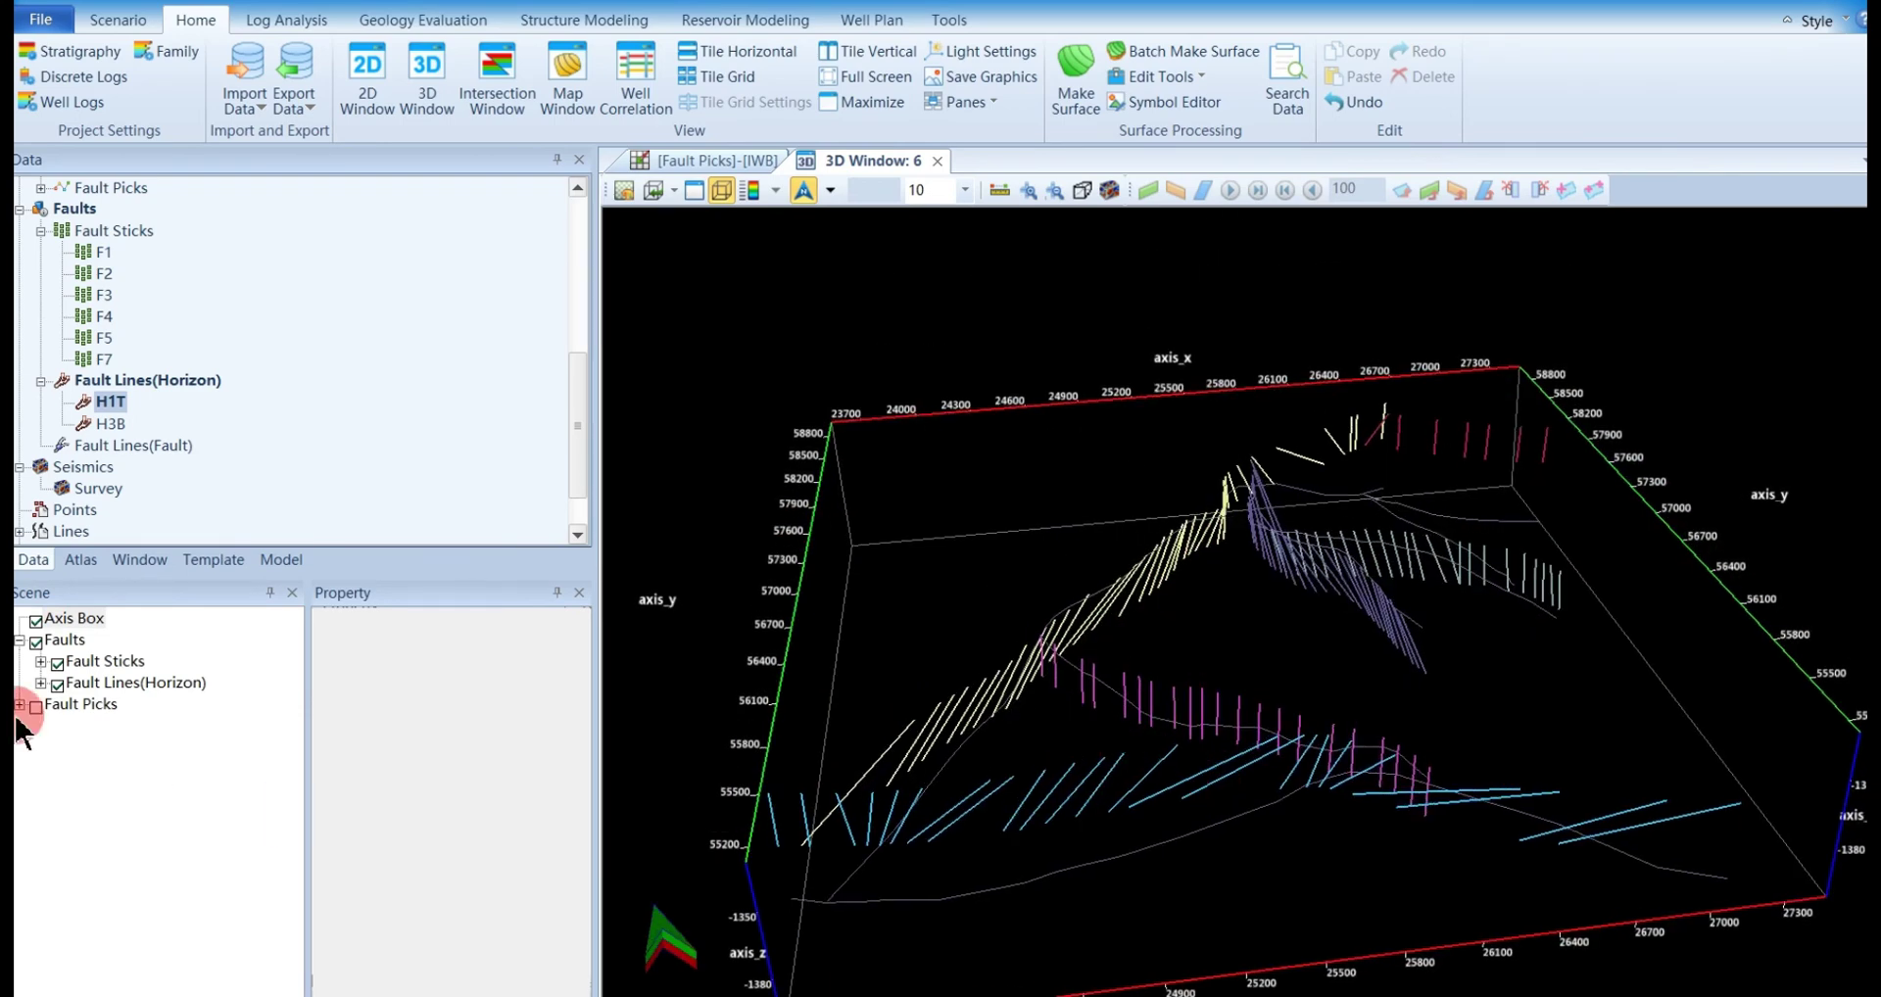
{"action": "left_click", "coordinate": [57, 663]}
{"action": "left_click_drag", "start_coordinate": [614, 513], "coordinate": [1146, 417]}
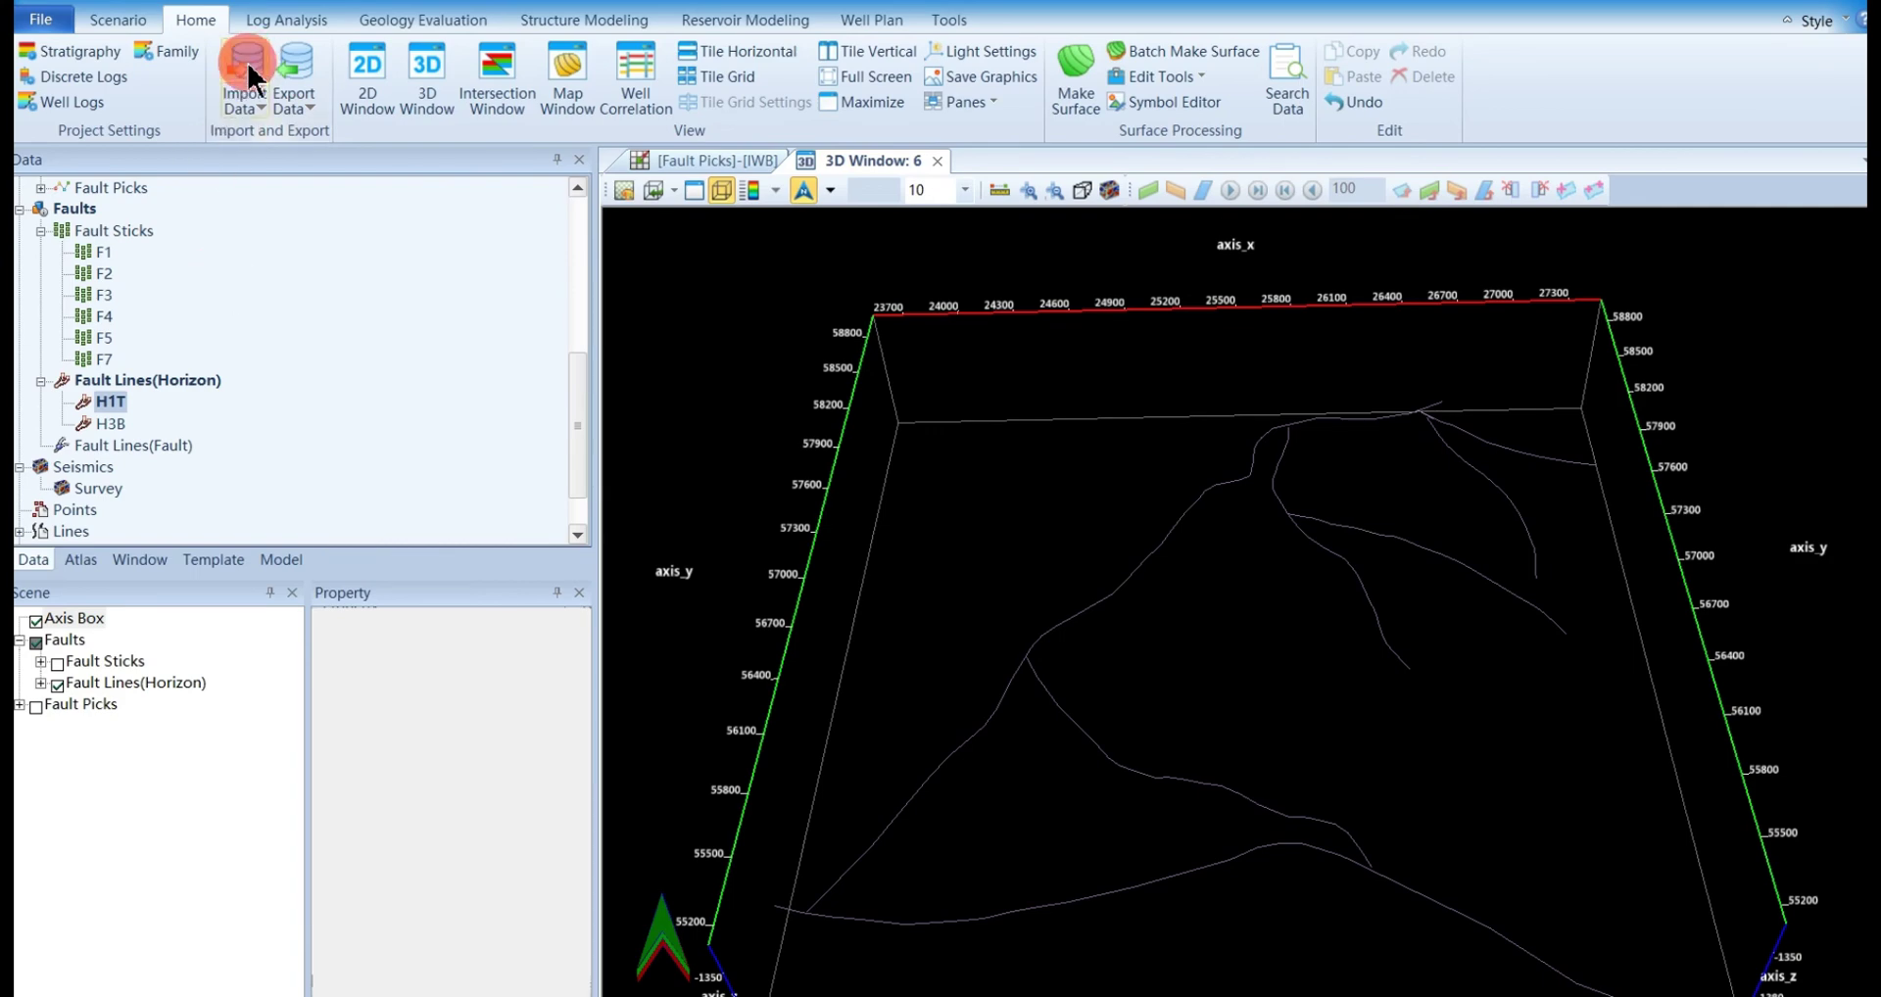
{"action": "left_click", "coordinate": [111, 424]}
{"action": "left_click_drag", "start_coordinate": [722, 532], "coordinate": [1104, 557]}
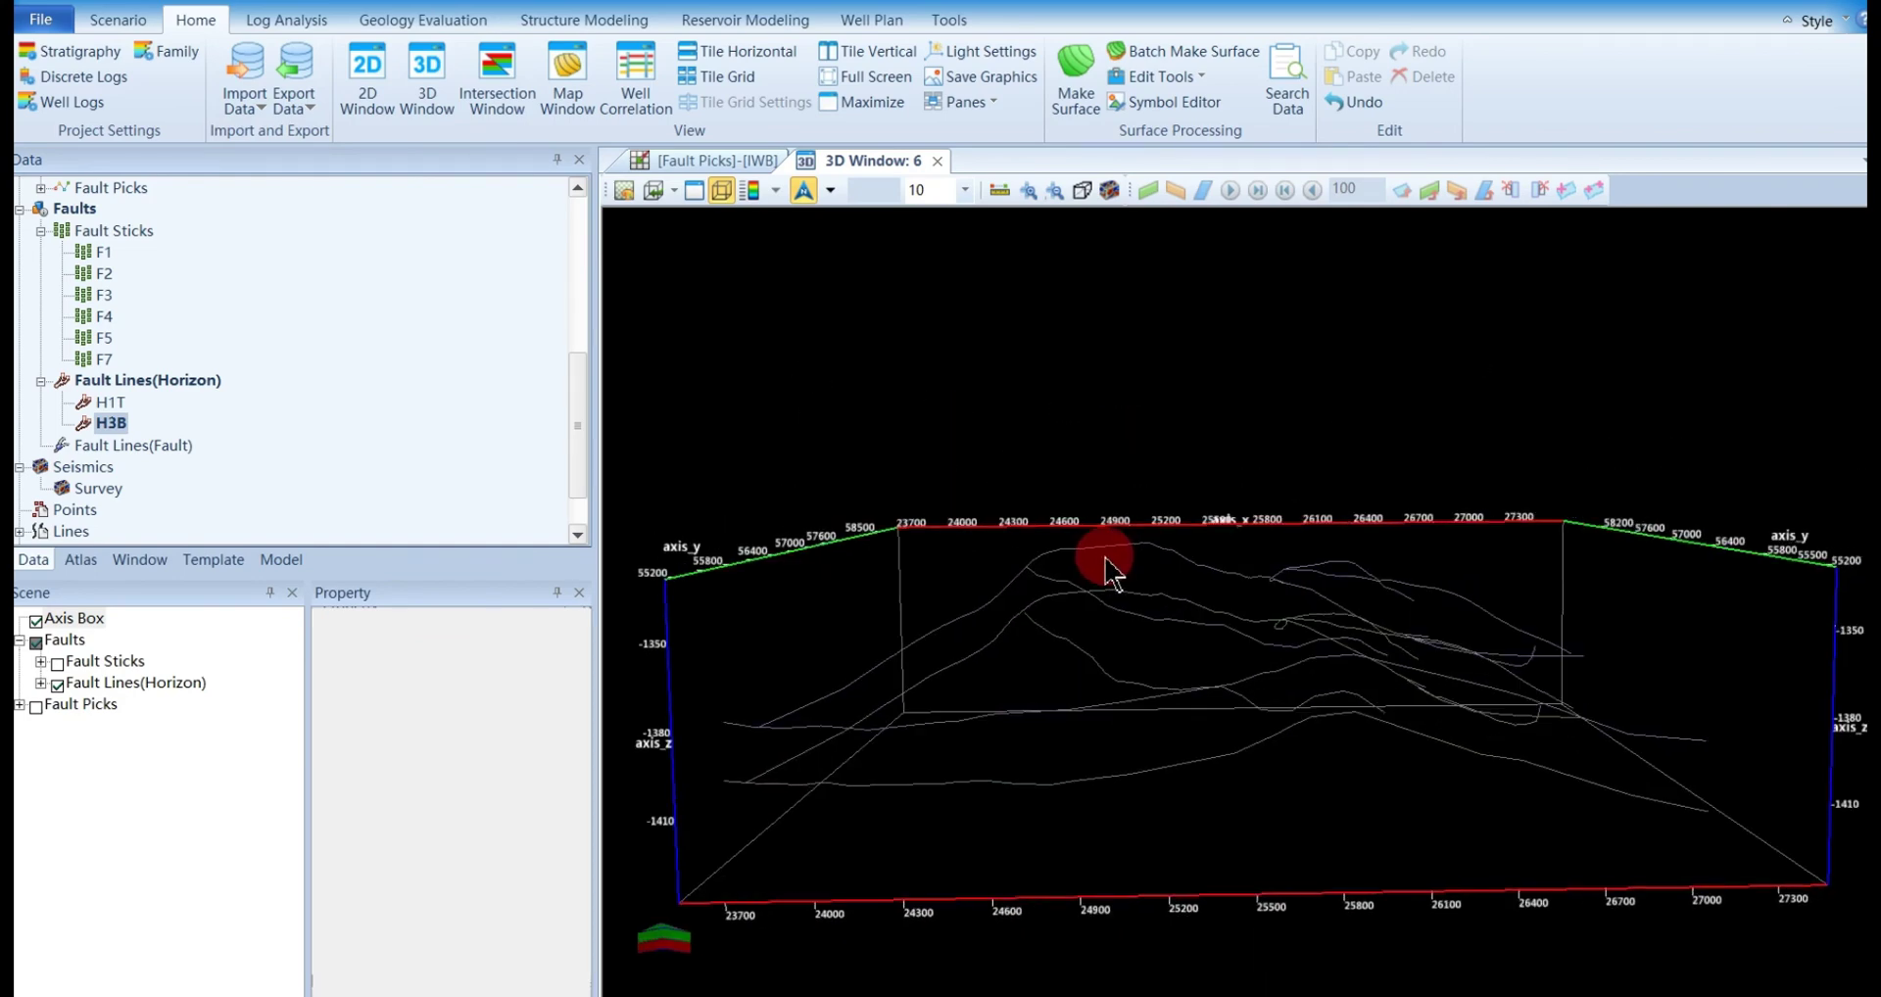
Start another data import with the data type set to Fault Lines(Fault)
{"action": "left_click", "coordinate": [236, 79]}
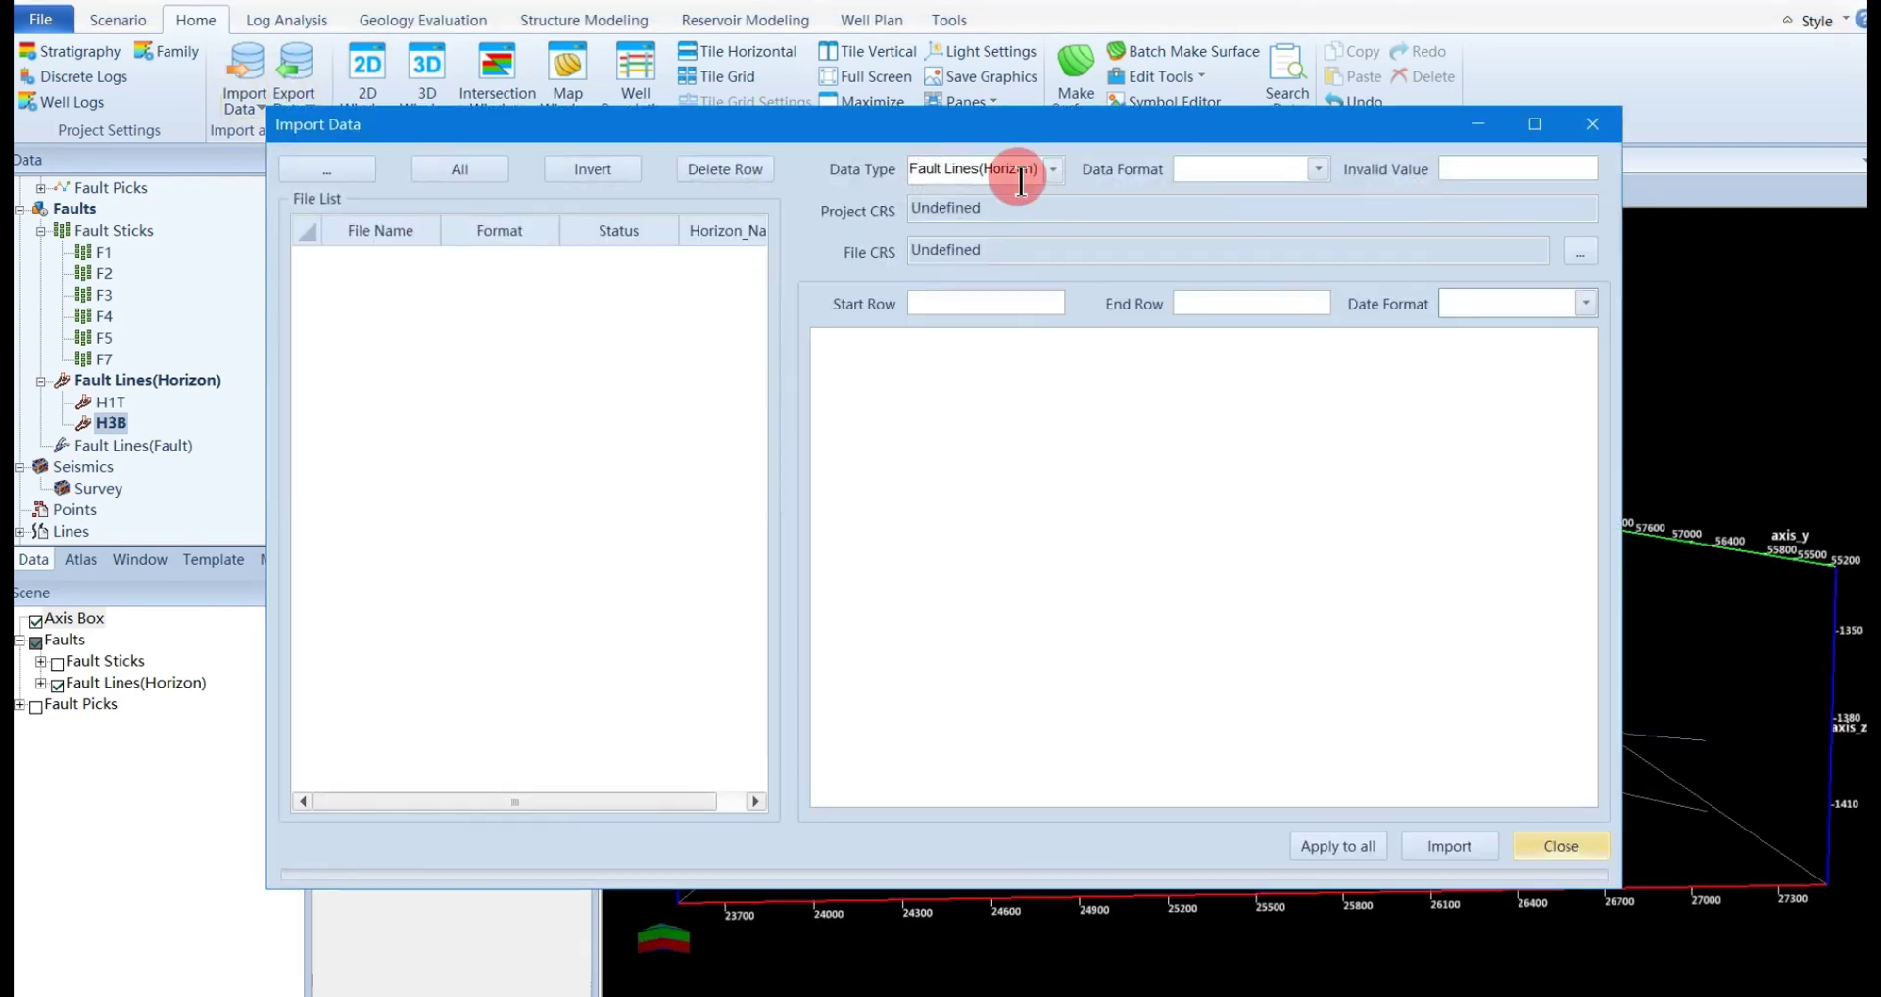
{"action": "left_click", "coordinate": [1054, 168]}
{"action": "left_click", "coordinate": [1005, 304]}
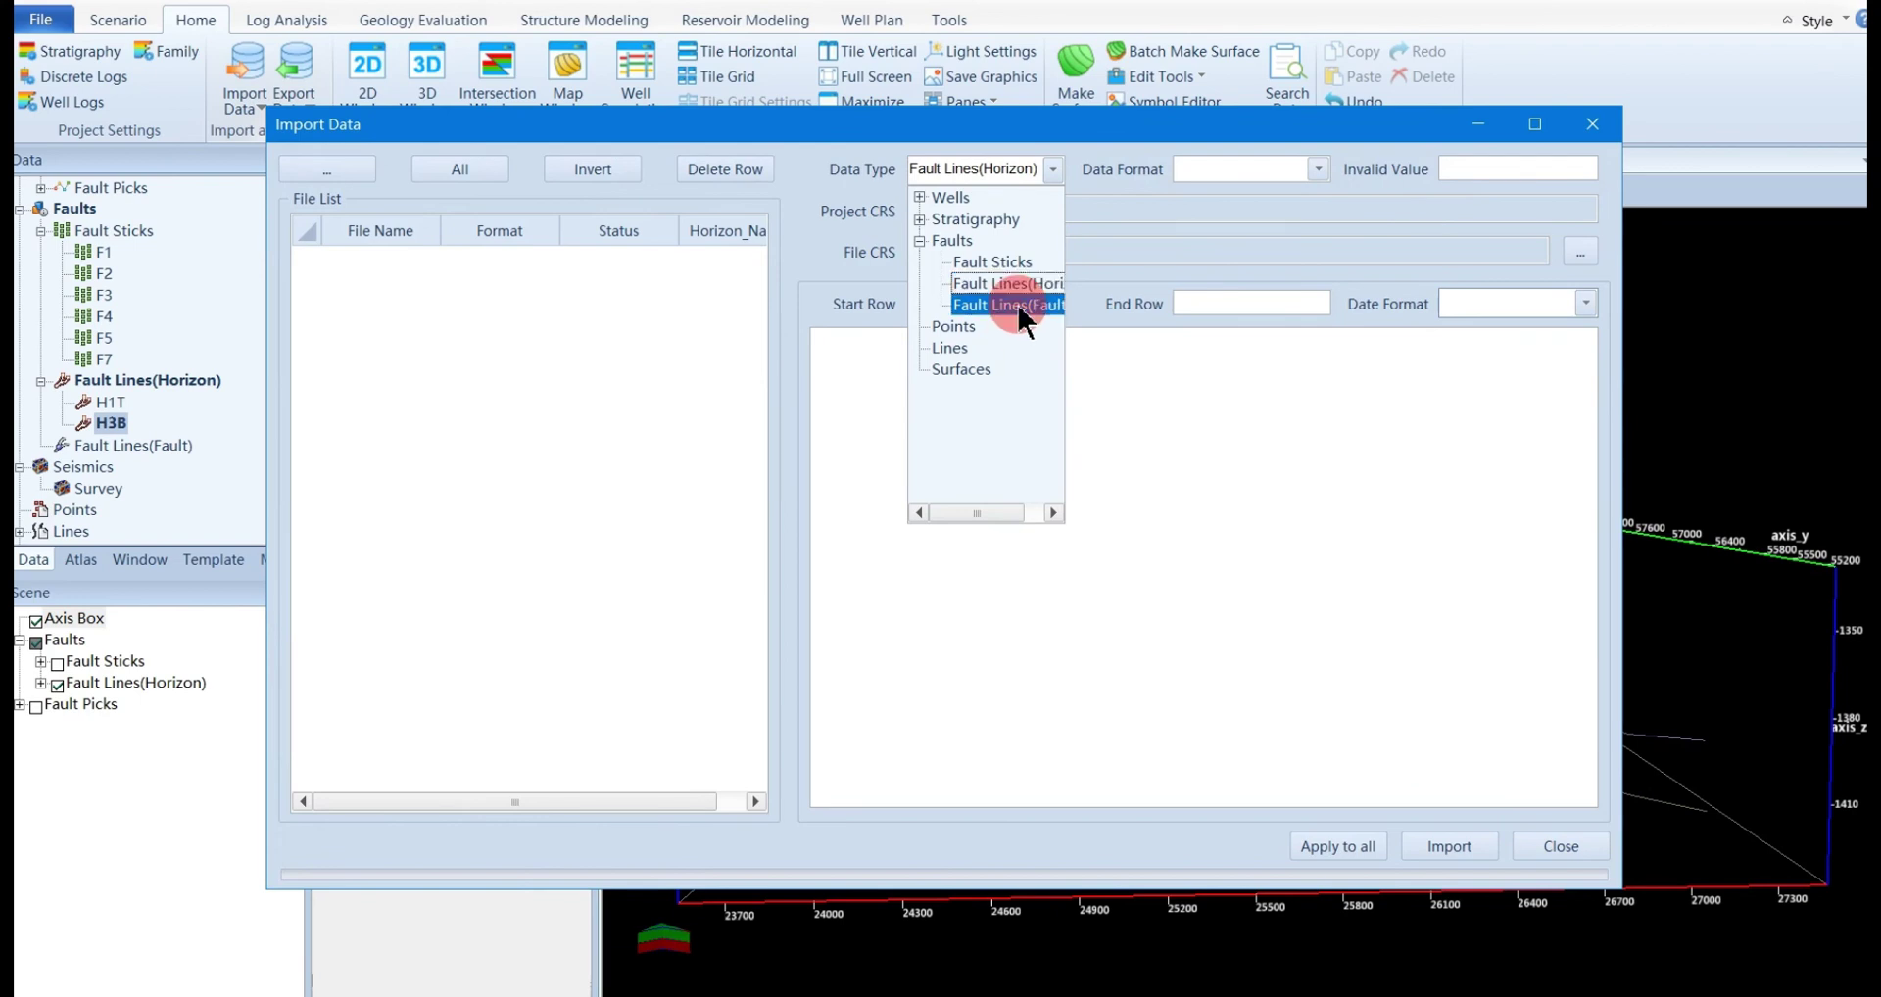
Load F1.txt to F7.txt from the 18_Fault lines(Fault) training folder, import them all and close the import dialog
{"action": "left_click", "coordinate": [328, 169]}
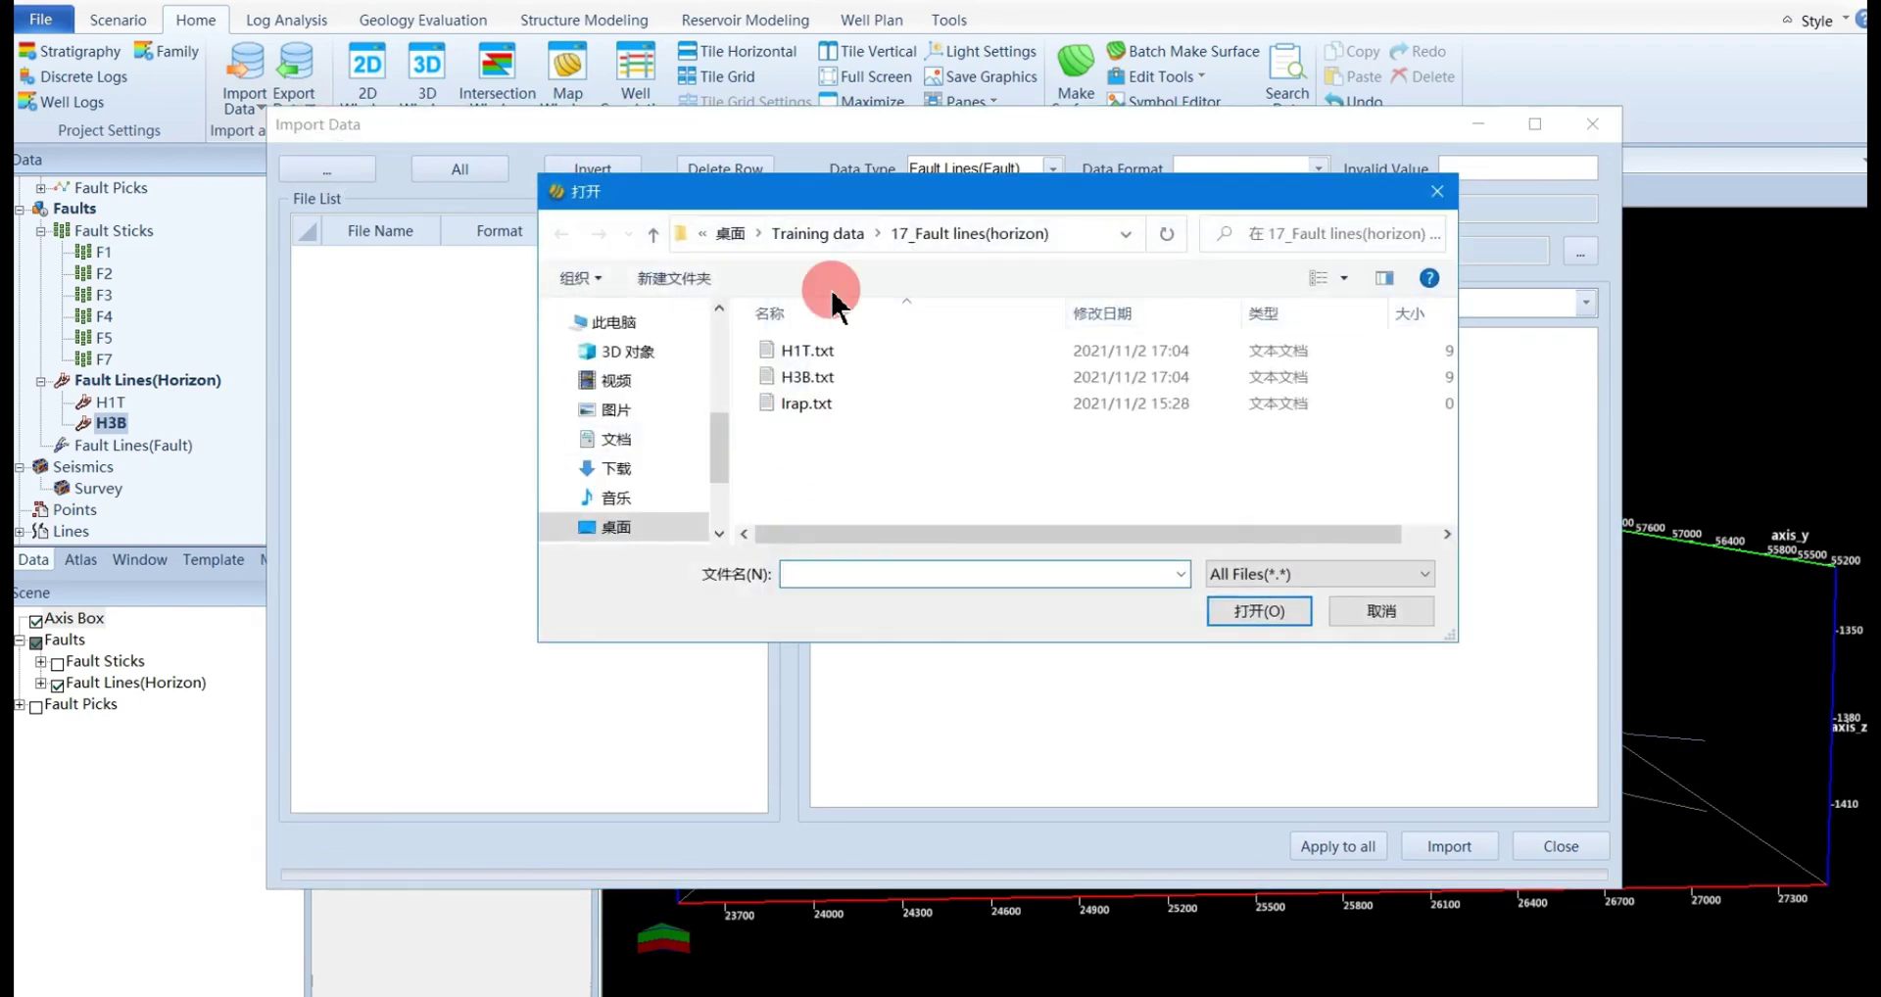
{"action": "left_click", "coordinate": [835, 245]}
{"action": "scroll", "coordinate": [961, 436], "scroll_direction": "down", "scroll_amount": 2}
{"action": "double_click", "coordinate": [899, 456]}
{"action": "left_click", "coordinate": [827, 350]}
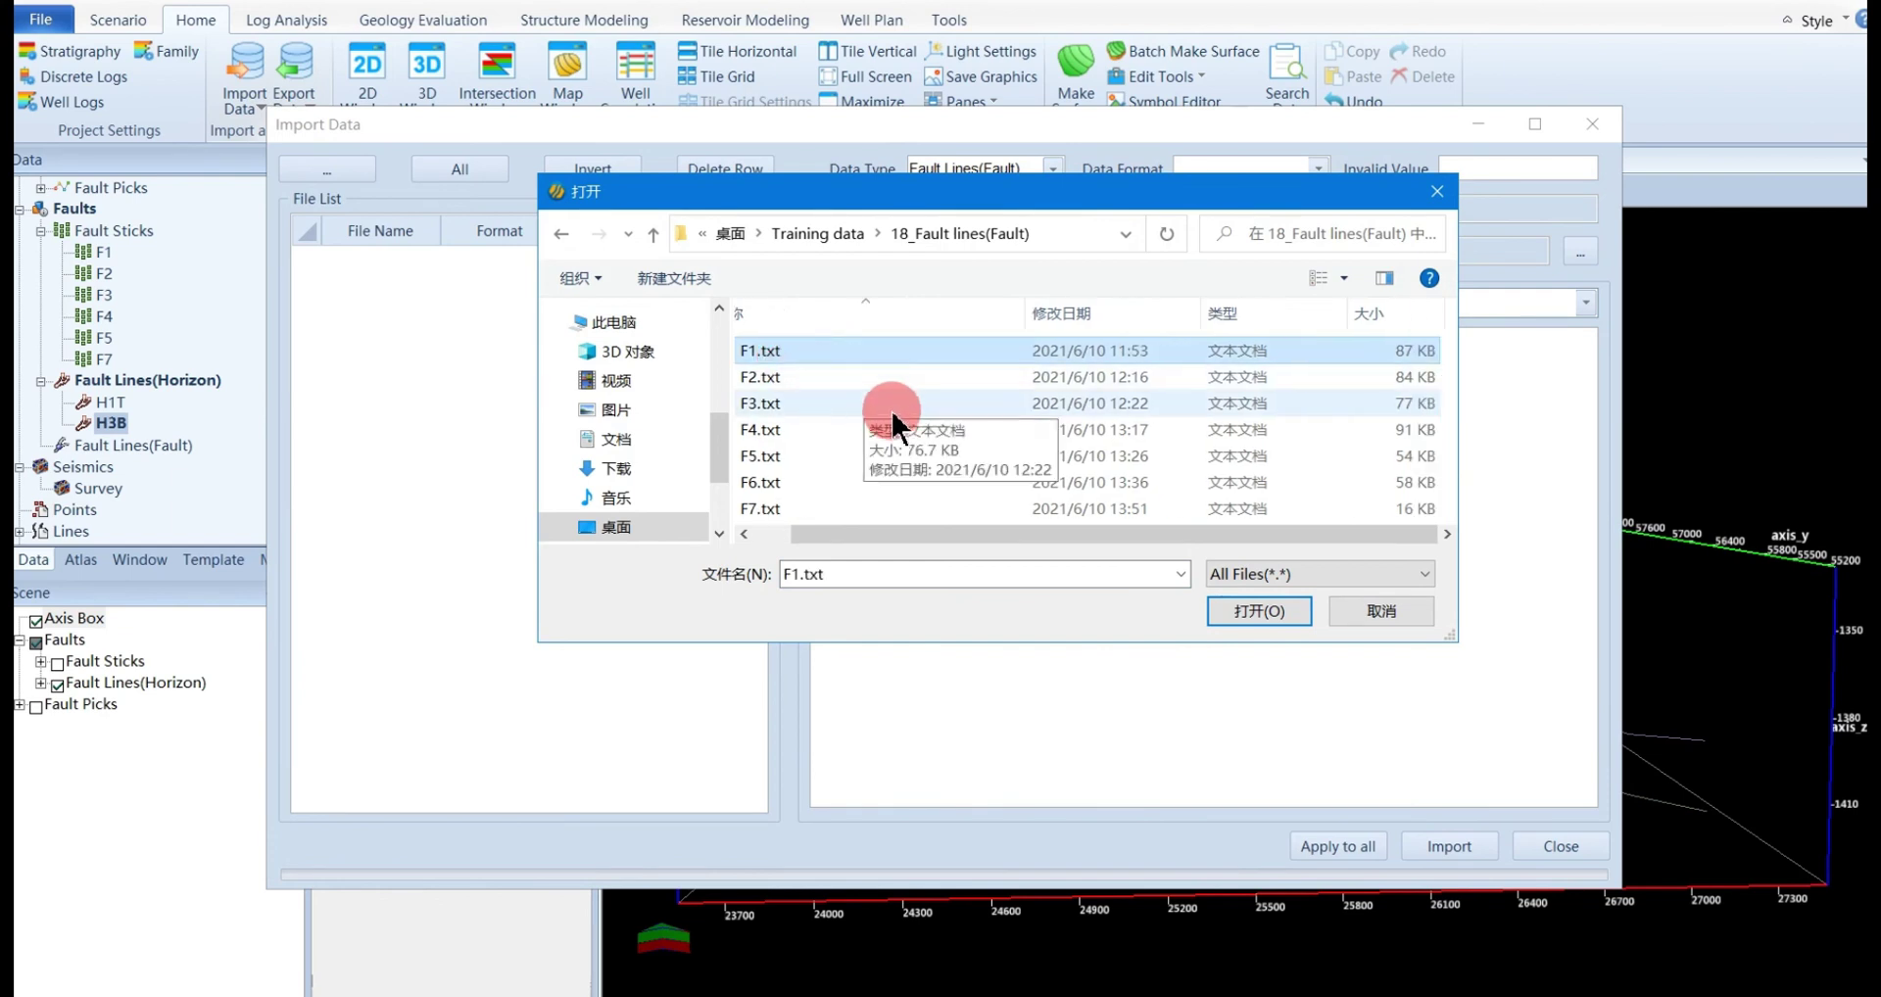
{"action": "left_click", "coordinate": [776, 510]}
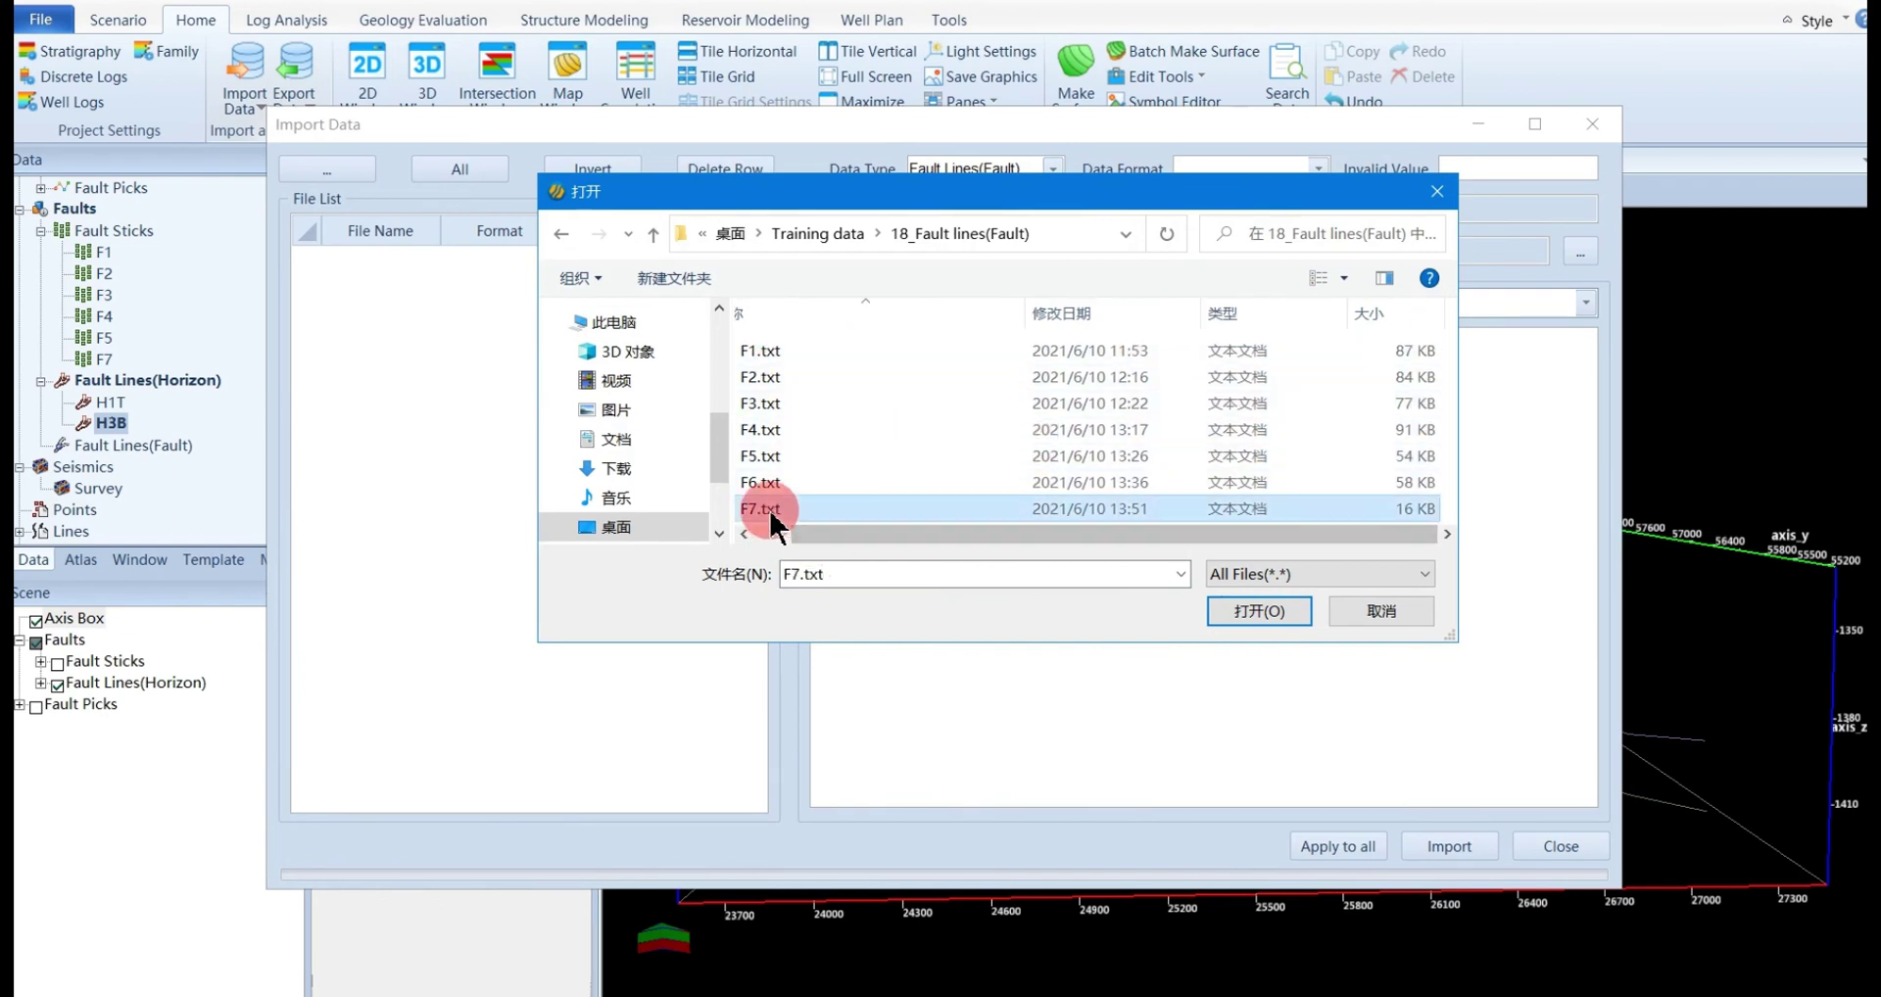
{"action": "left_click", "coordinate": [790, 353], "text": "shift"}
{"action": "left_click", "coordinate": [1259, 611]}
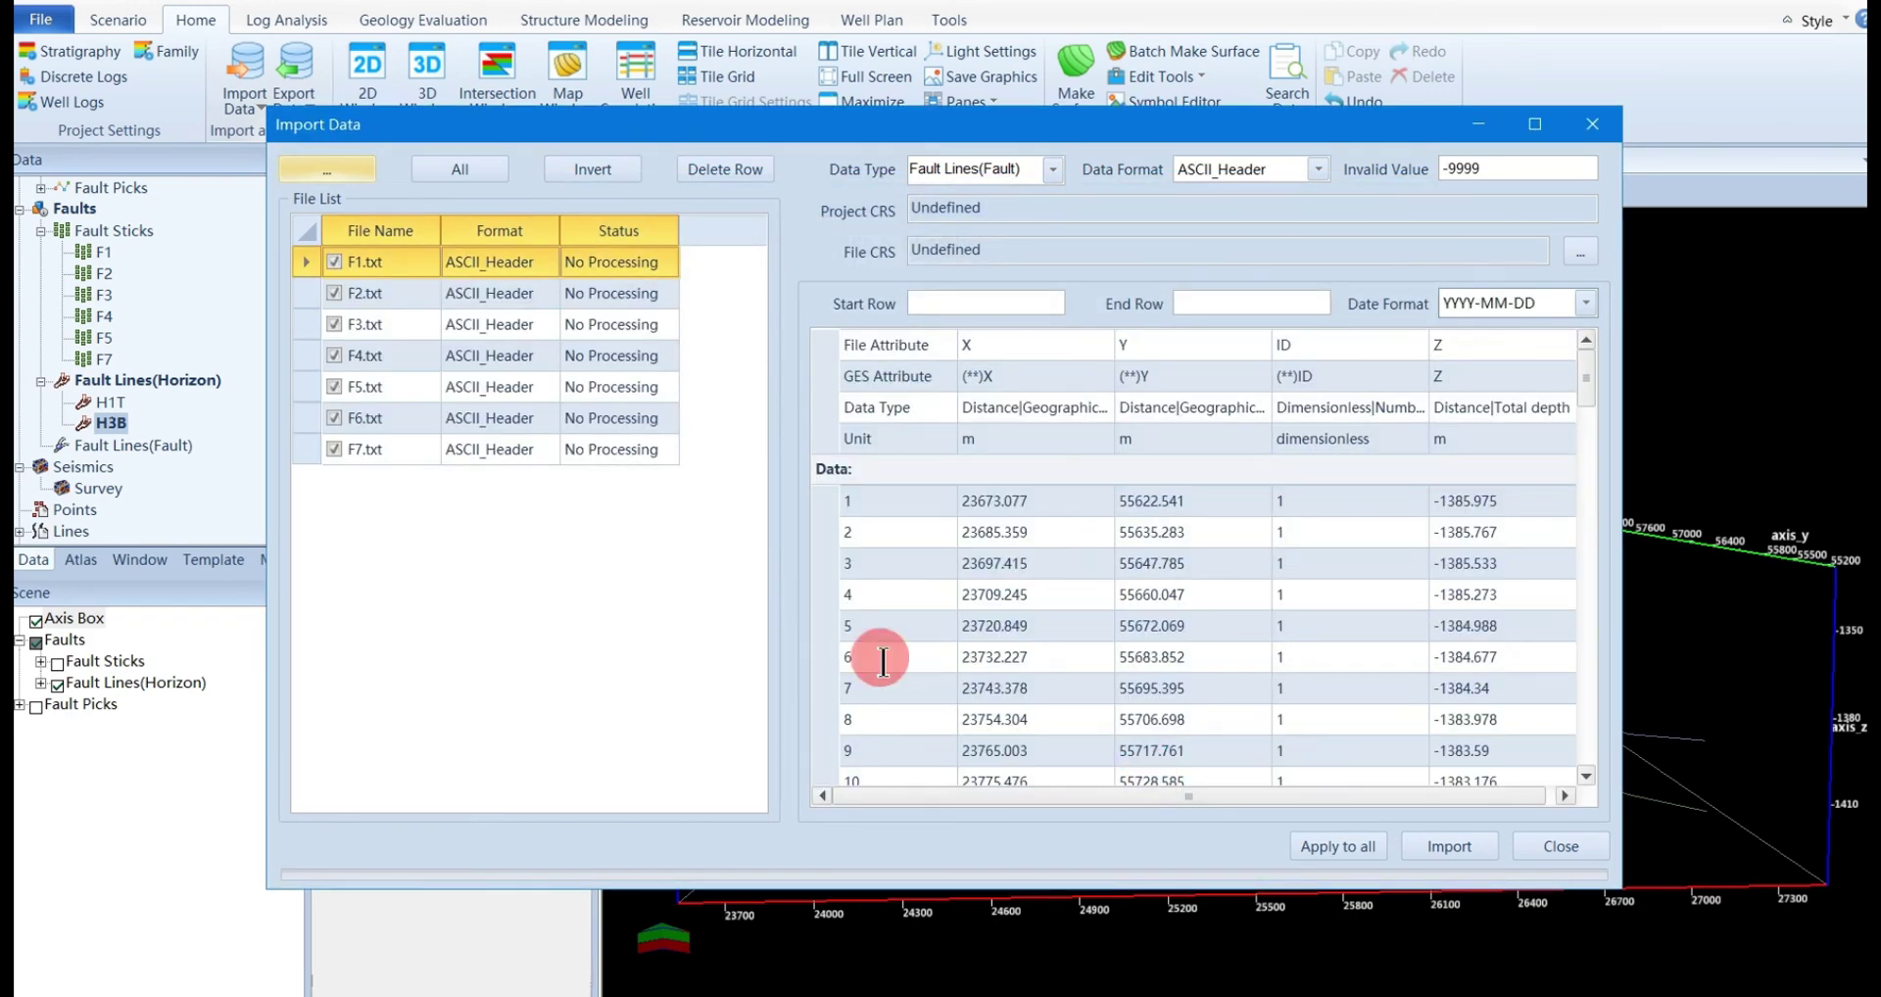
{"action": "left_click", "coordinate": [1448, 848]}
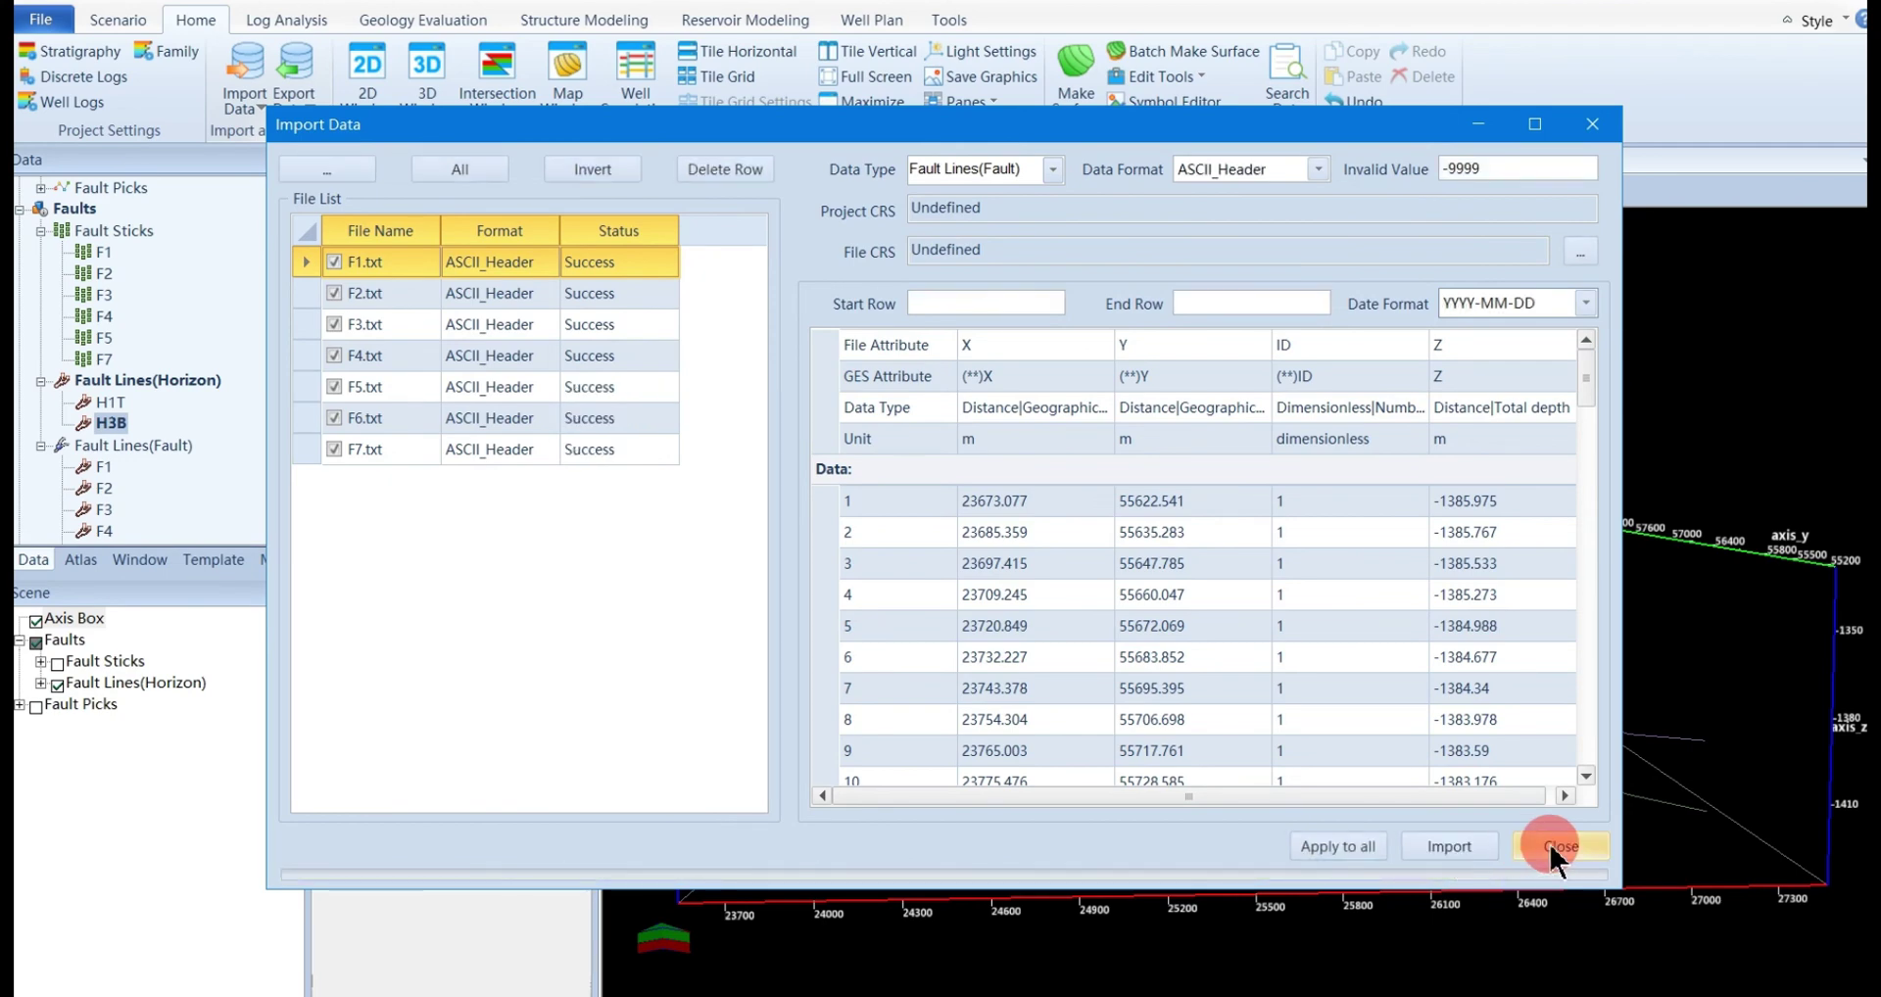
{"action": "left_click", "coordinate": [1556, 848]}
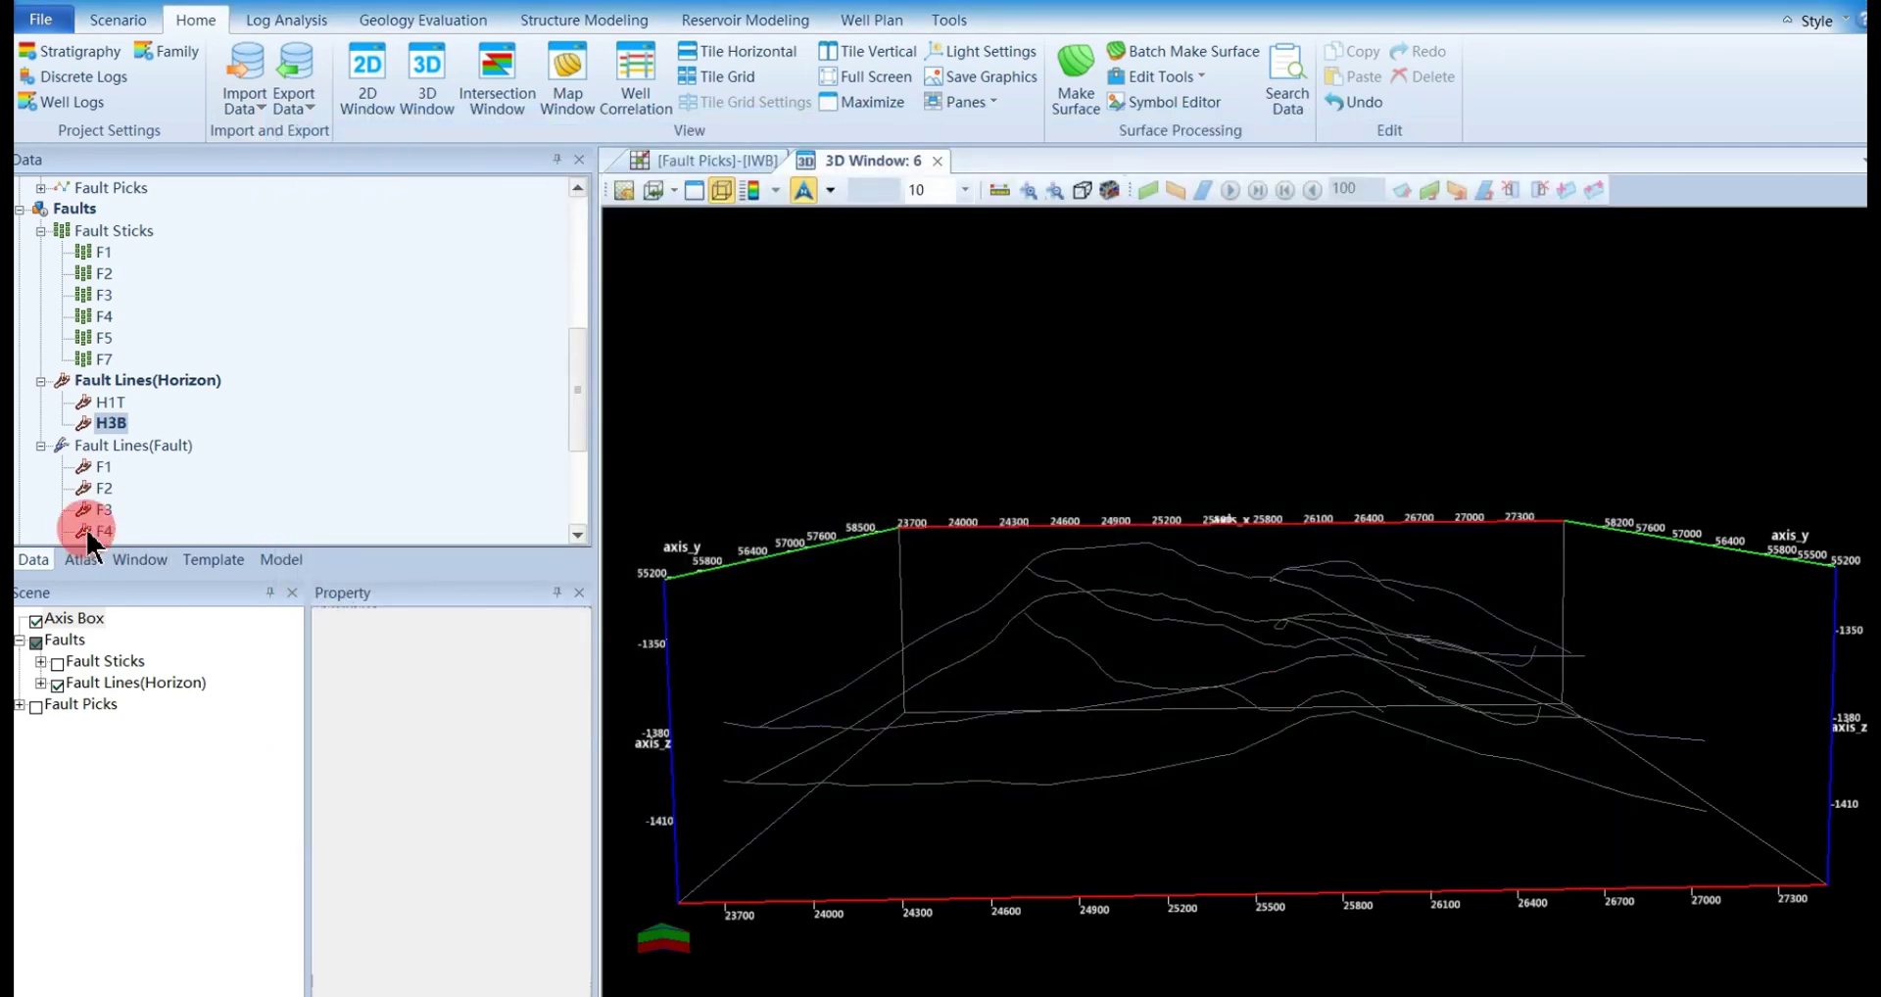
Add all the Fault Lines(Fault) data to the 3D scene and hide the Fault Lines(Horizon)
{"action": "left_click_drag", "start_coordinate": [119, 449], "coordinate": [1038, 564]}
{"action": "mouse_move", "coordinate": [1234, 578]}
{"action": "left_mouse_down"}
{"action": "mouse_move", "coordinate": [1266, 635]}
{"action": "mouse_move", "coordinate": [1323, 641]}
{"action": "mouse_move", "coordinate": [854, 414]}
{"action": "left_mouse_up"}
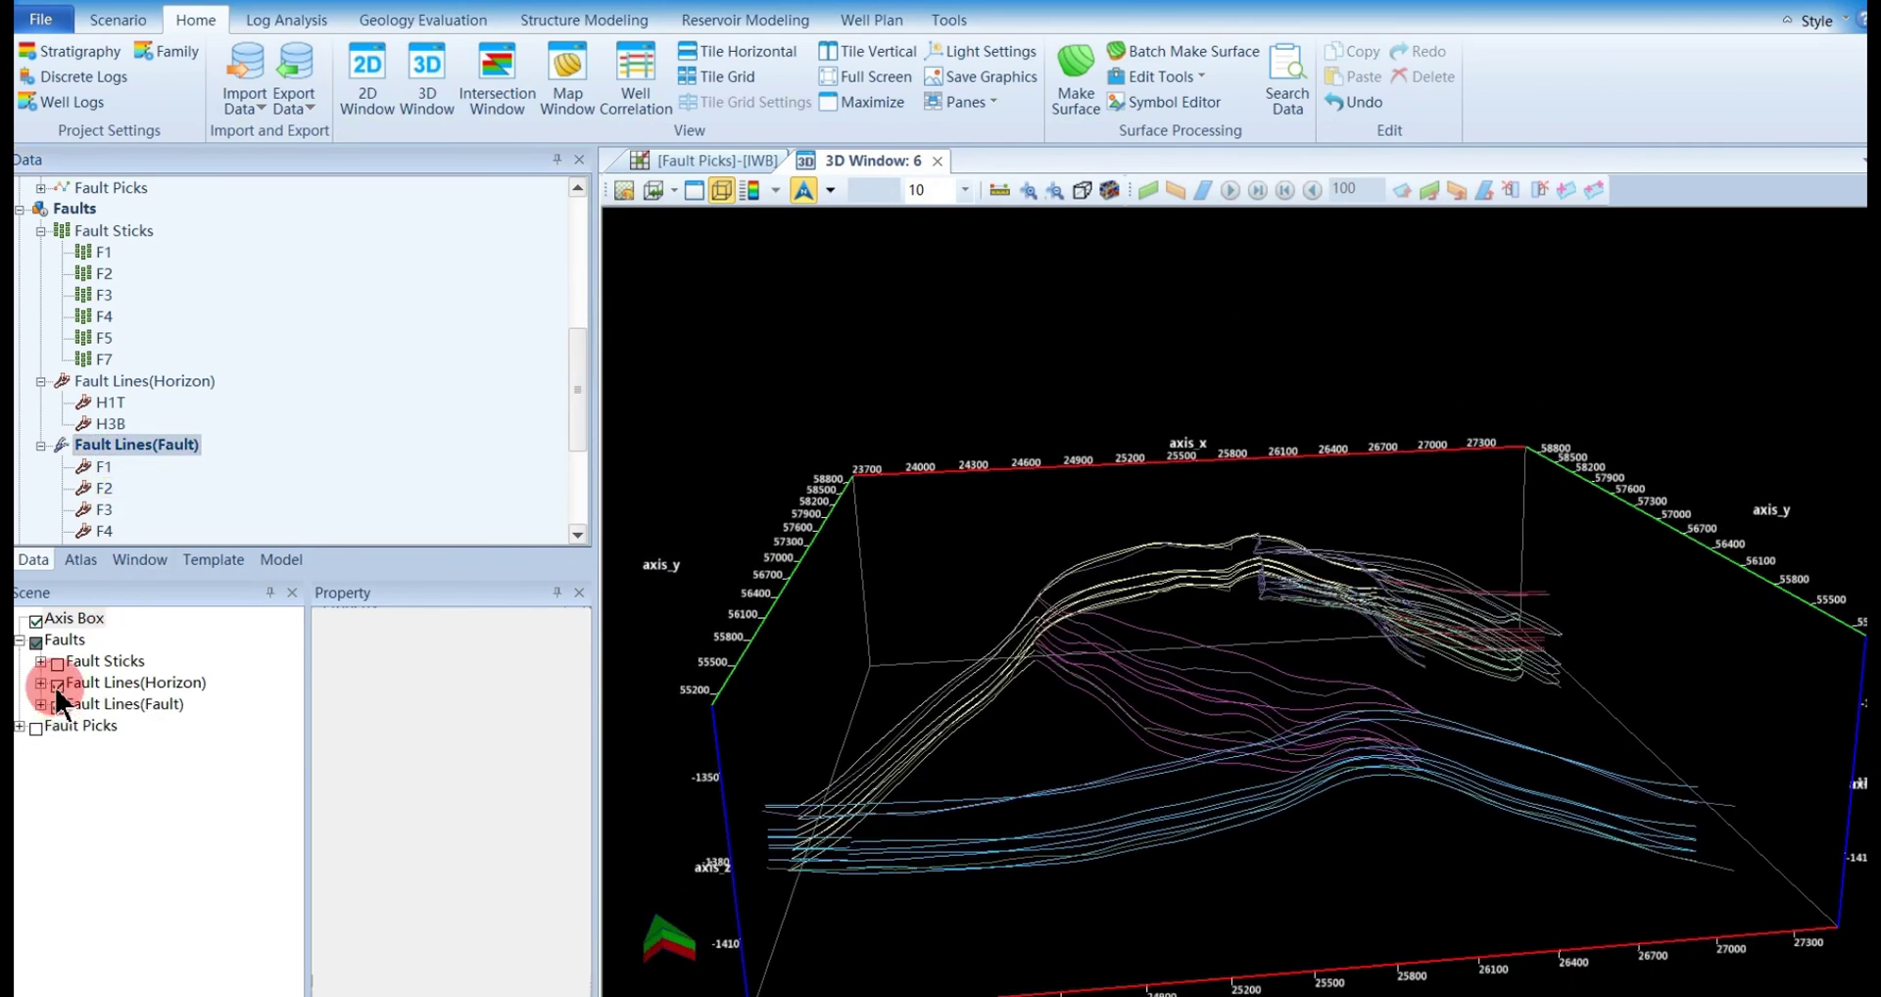
{"action": "left_click", "coordinate": [57, 686]}
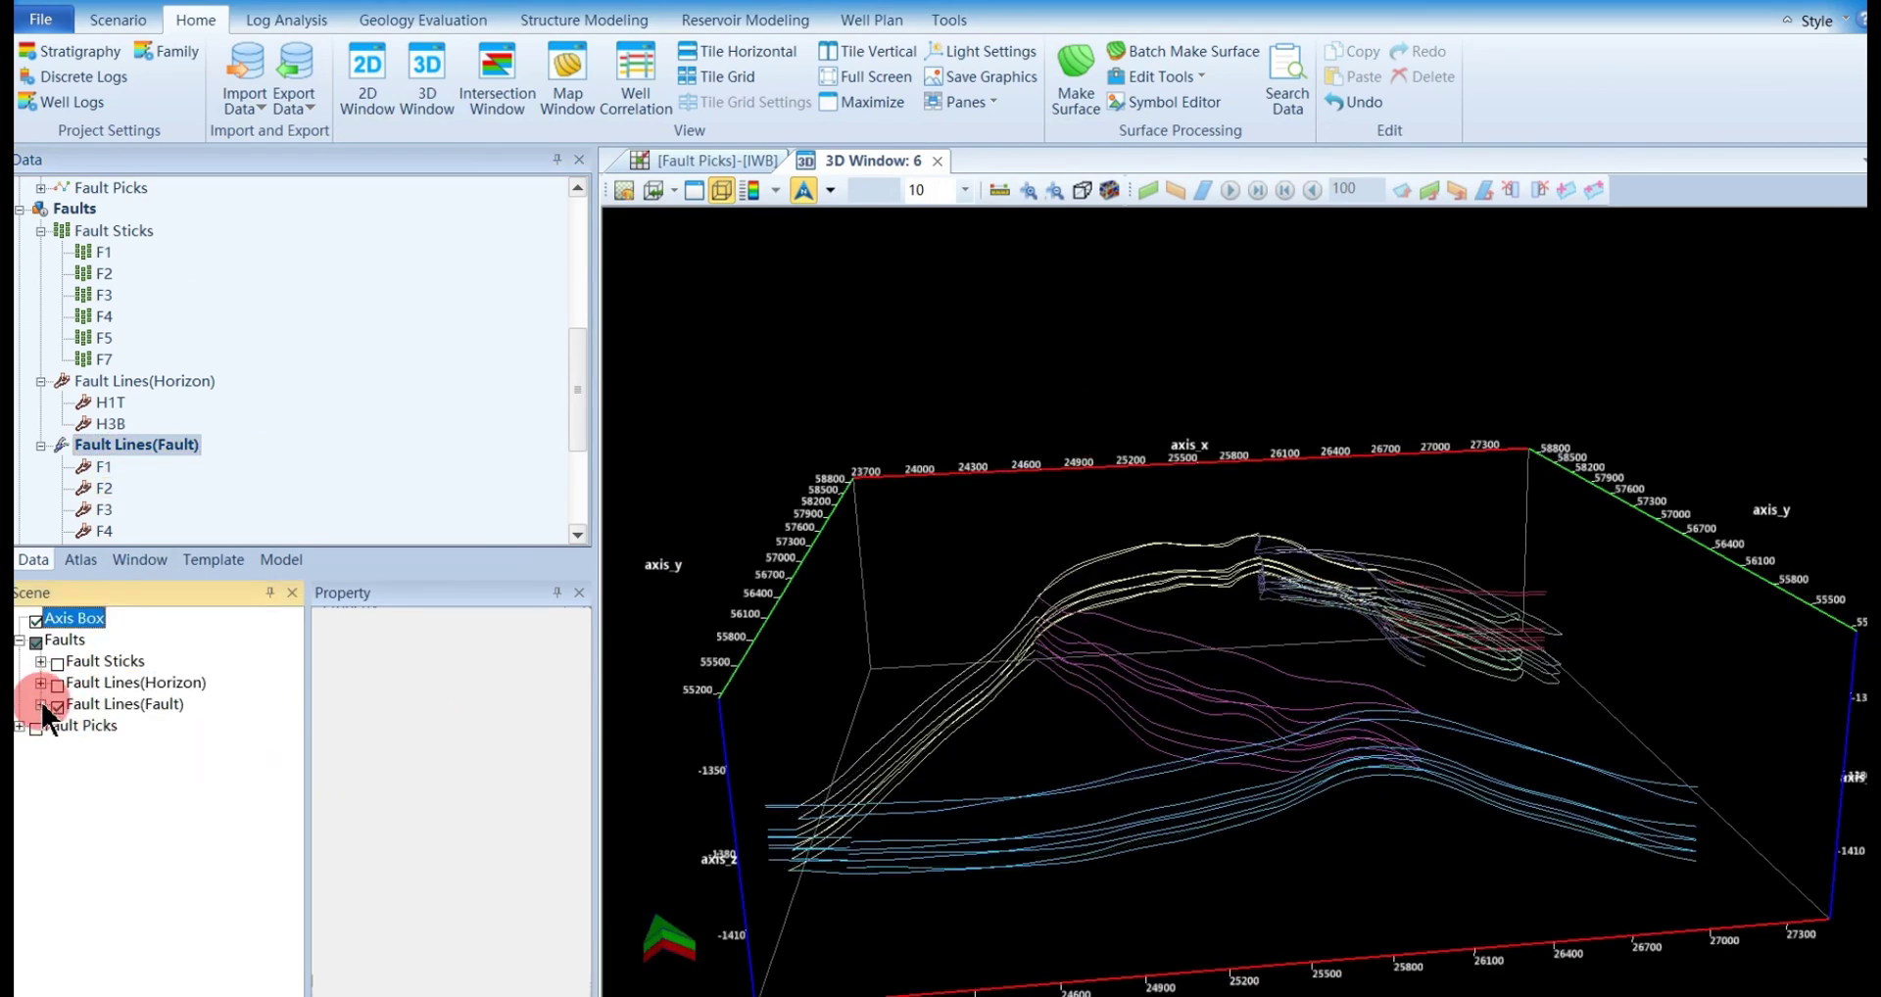
{"action": "left_click_drag", "start_coordinate": [1408, 475], "coordinate": [1396, 646]}
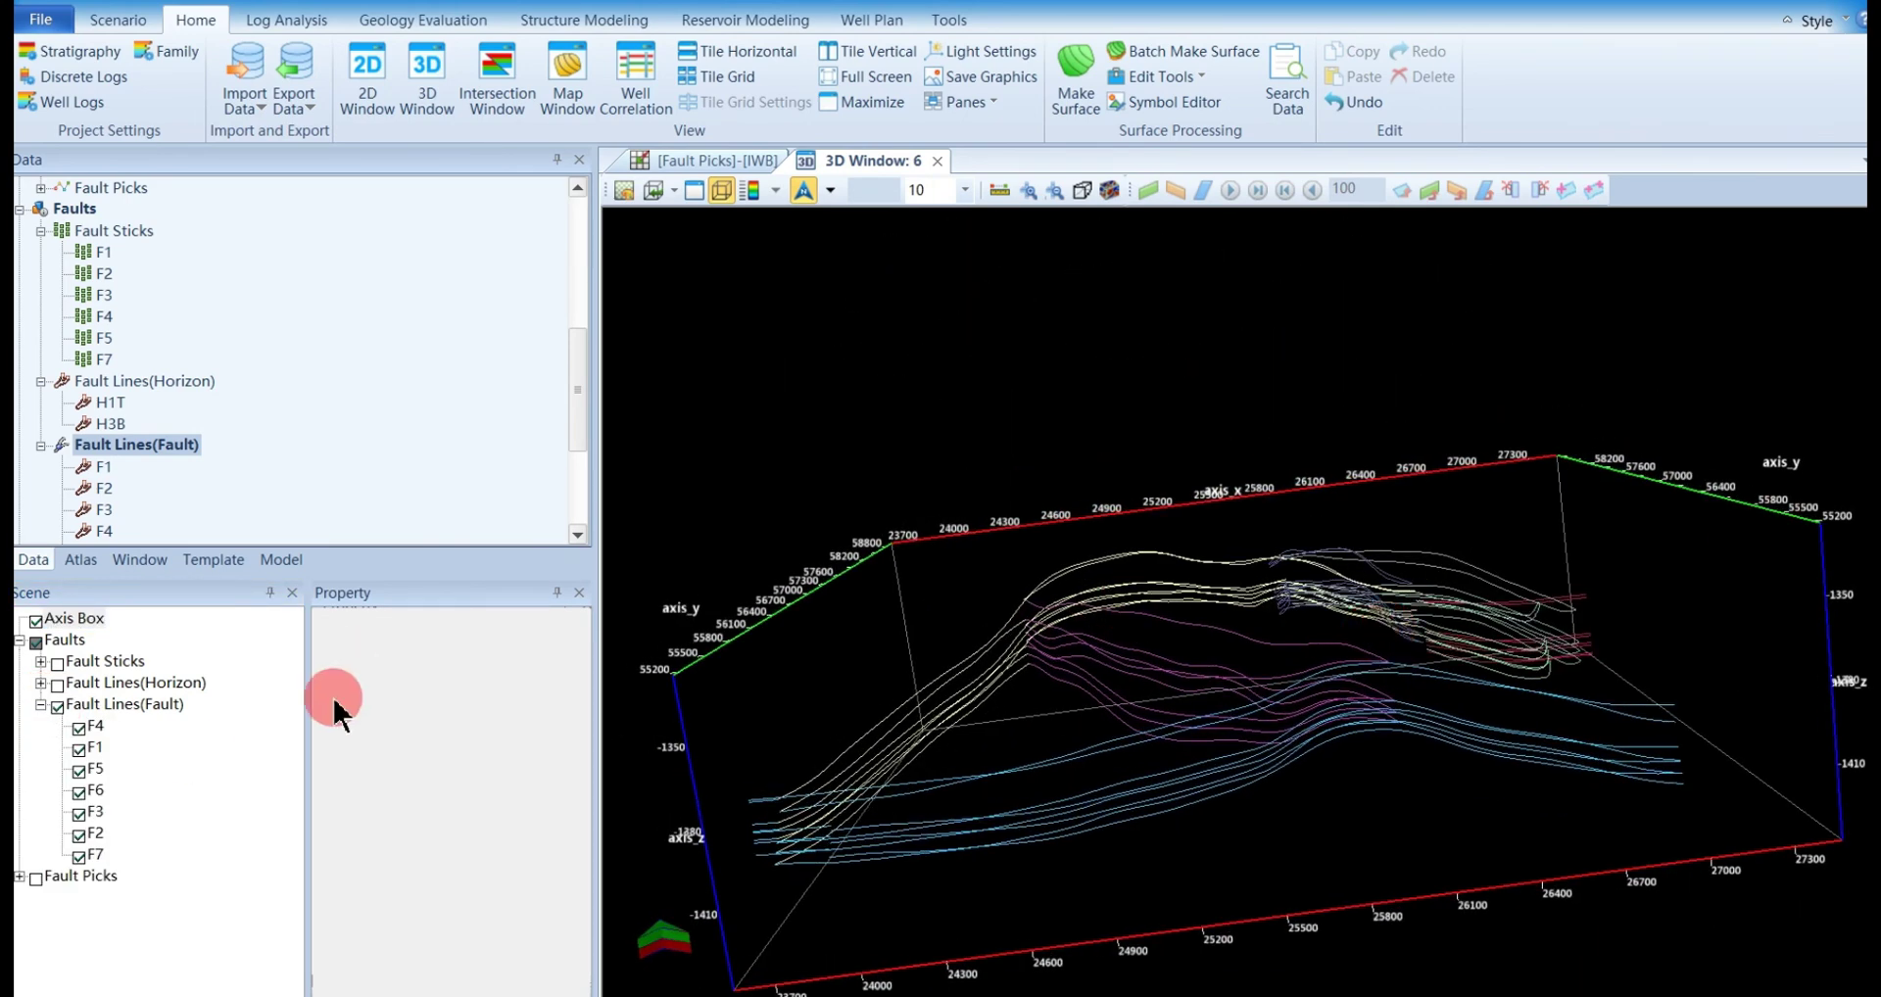
Show only F1 and F2 of the Fault Lines(Fault) in the 3D scene and inspect them from several angles
{"action": "left_click", "coordinate": [57, 706]}
{"action": "left_click", "coordinate": [78, 750]}
{"action": "left_click_drag", "start_coordinate": [1206, 676], "coordinate": [910, 730]}
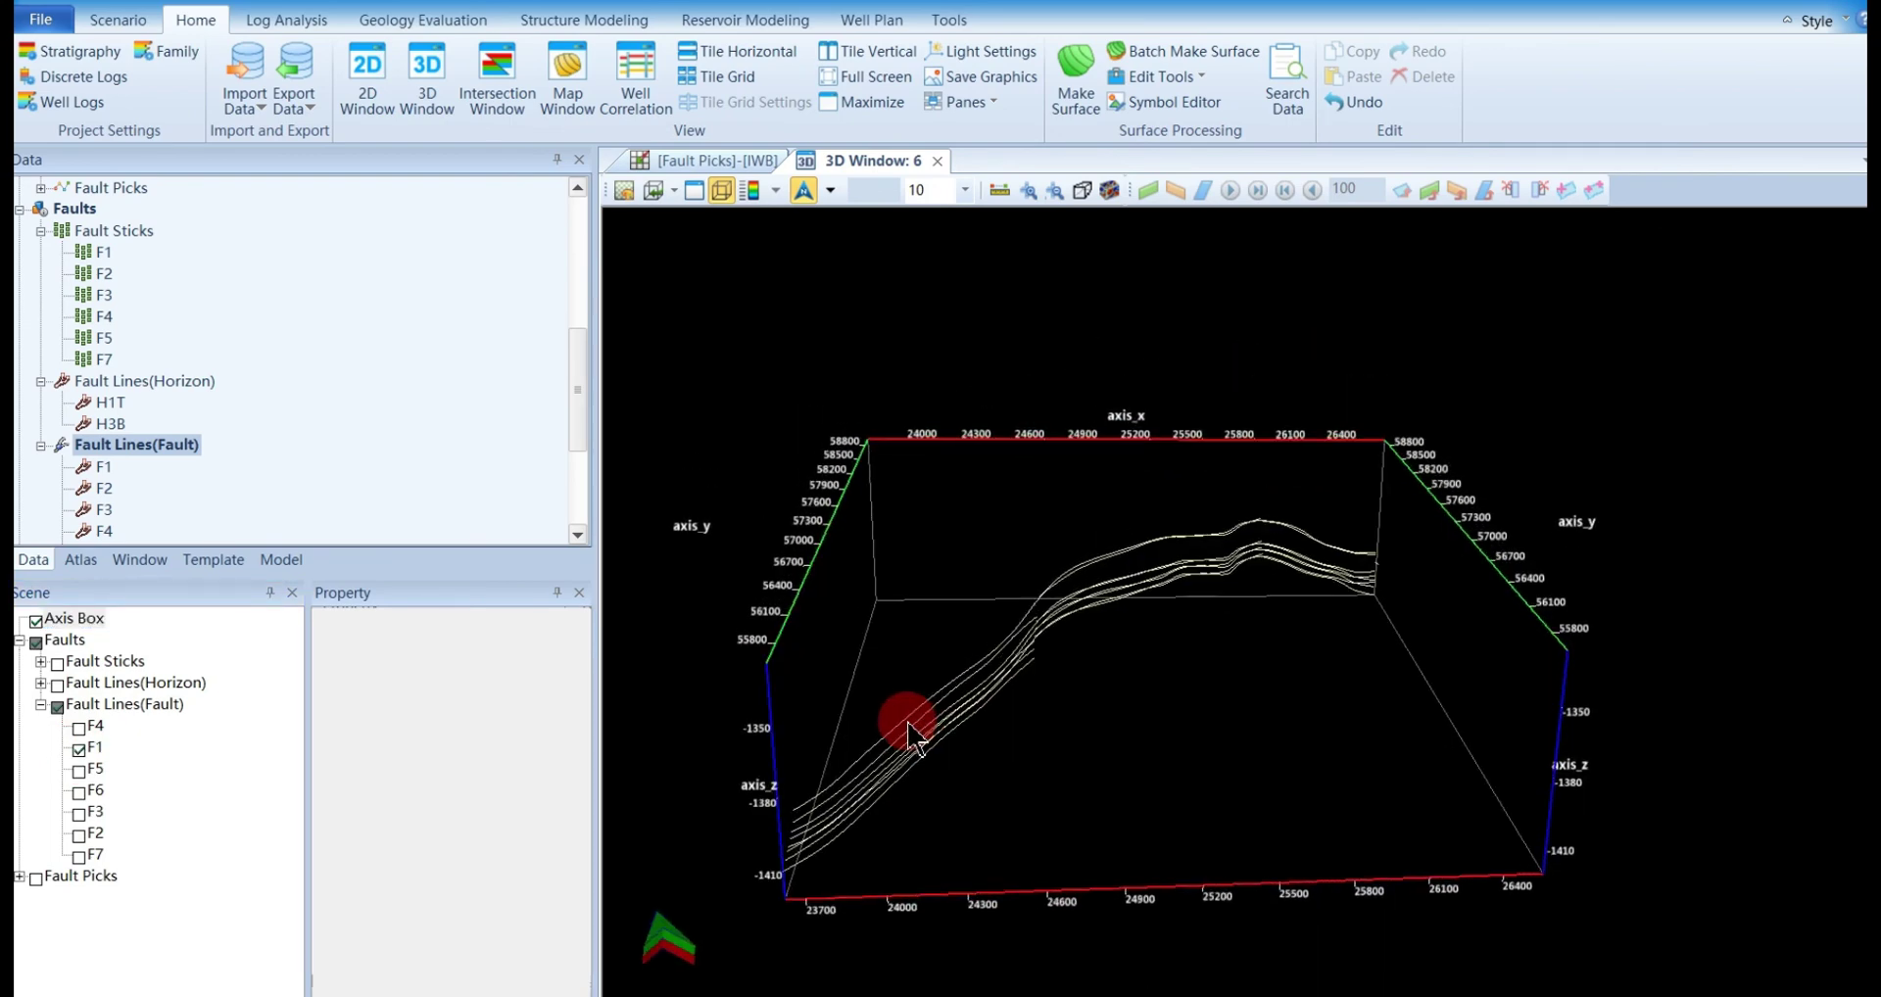
{"action": "left_click_drag", "start_coordinate": [1155, 769], "coordinate": [791, 635]}
{"action": "left_click", "coordinate": [80, 814]}
{"action": "left_click", "coordinate": [80, 834]}
{"action": "left_click_drag", "start_coordinate": [1420, 369], "coordinate": [1303, 452]}
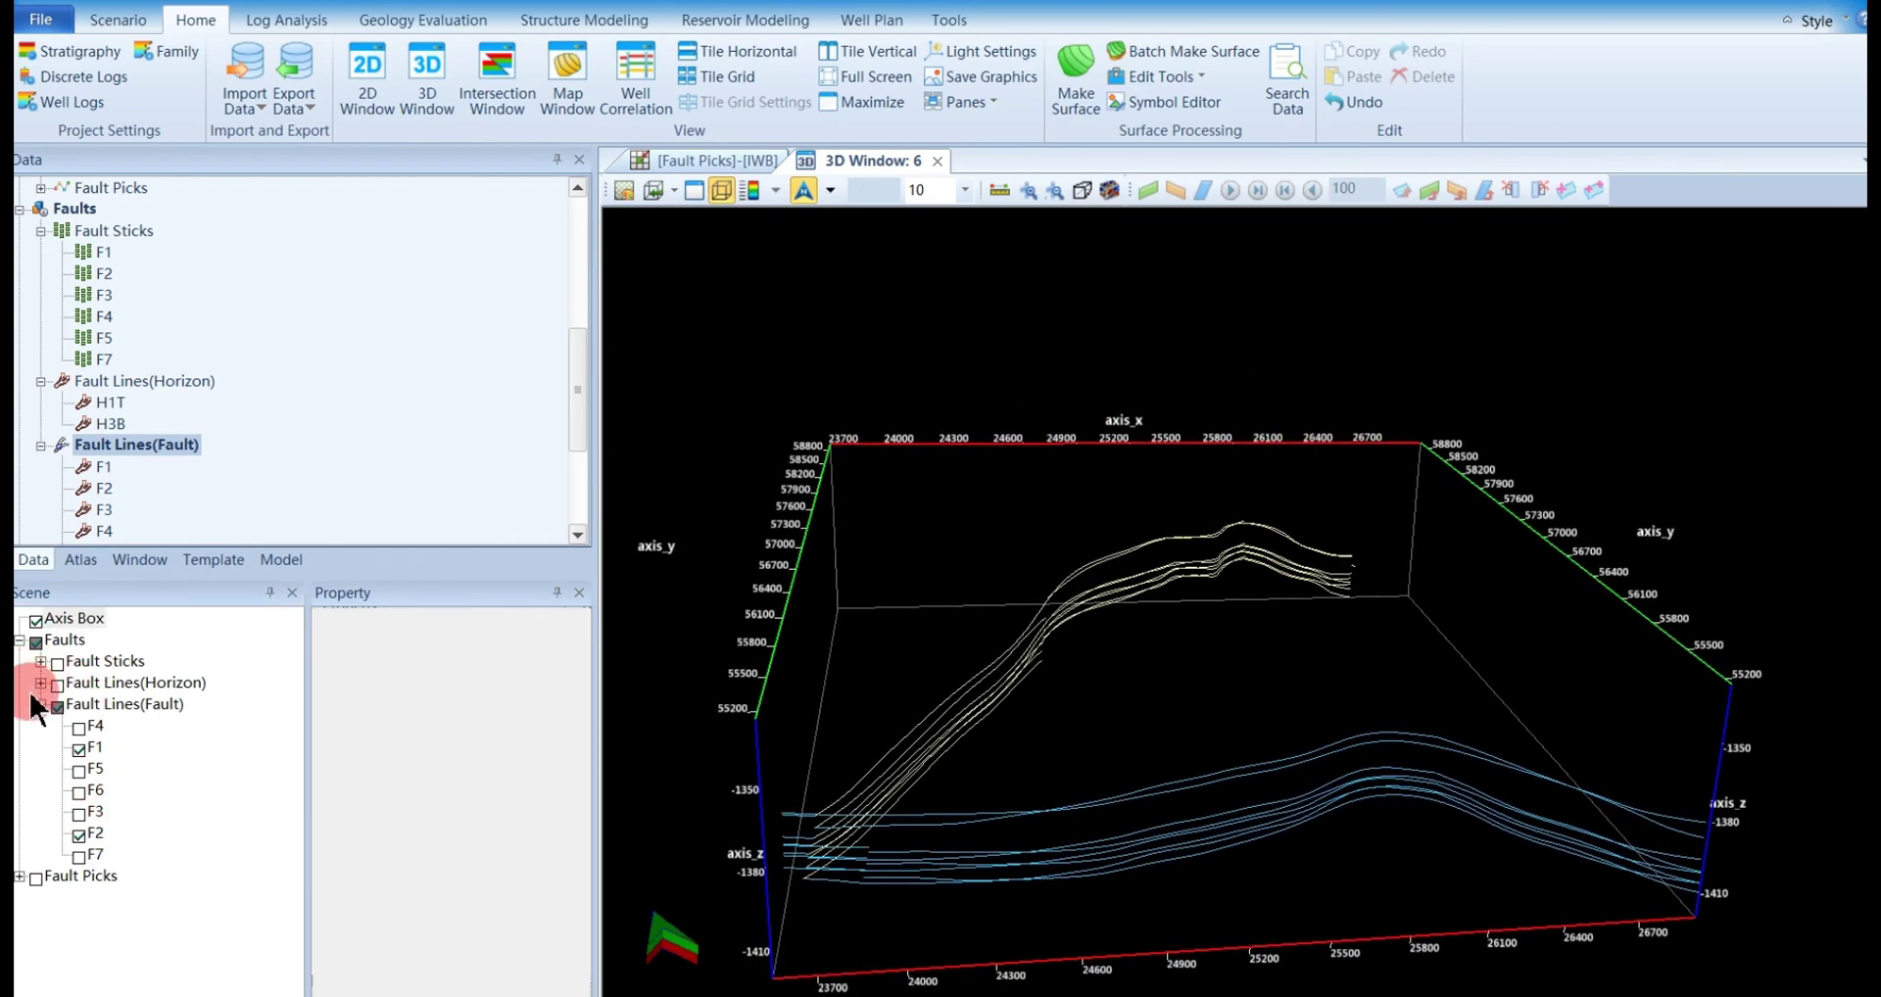
Show the H1T horizon fault lines in the 3D scene and hide all the Fault Lines(Fault)
{"action": "left_click", "coordinate": [39, 684]}
{"action": "left_click", "coordinate": [81, 706]}
{"action": "left_click_drag", "start_coordinate": [1127, 627], "coordinate": [950, 544]}
{"action": "left_click", "coordinate": [57, 750]}
{"action": "left_click", "coordinate": [485, 655]}
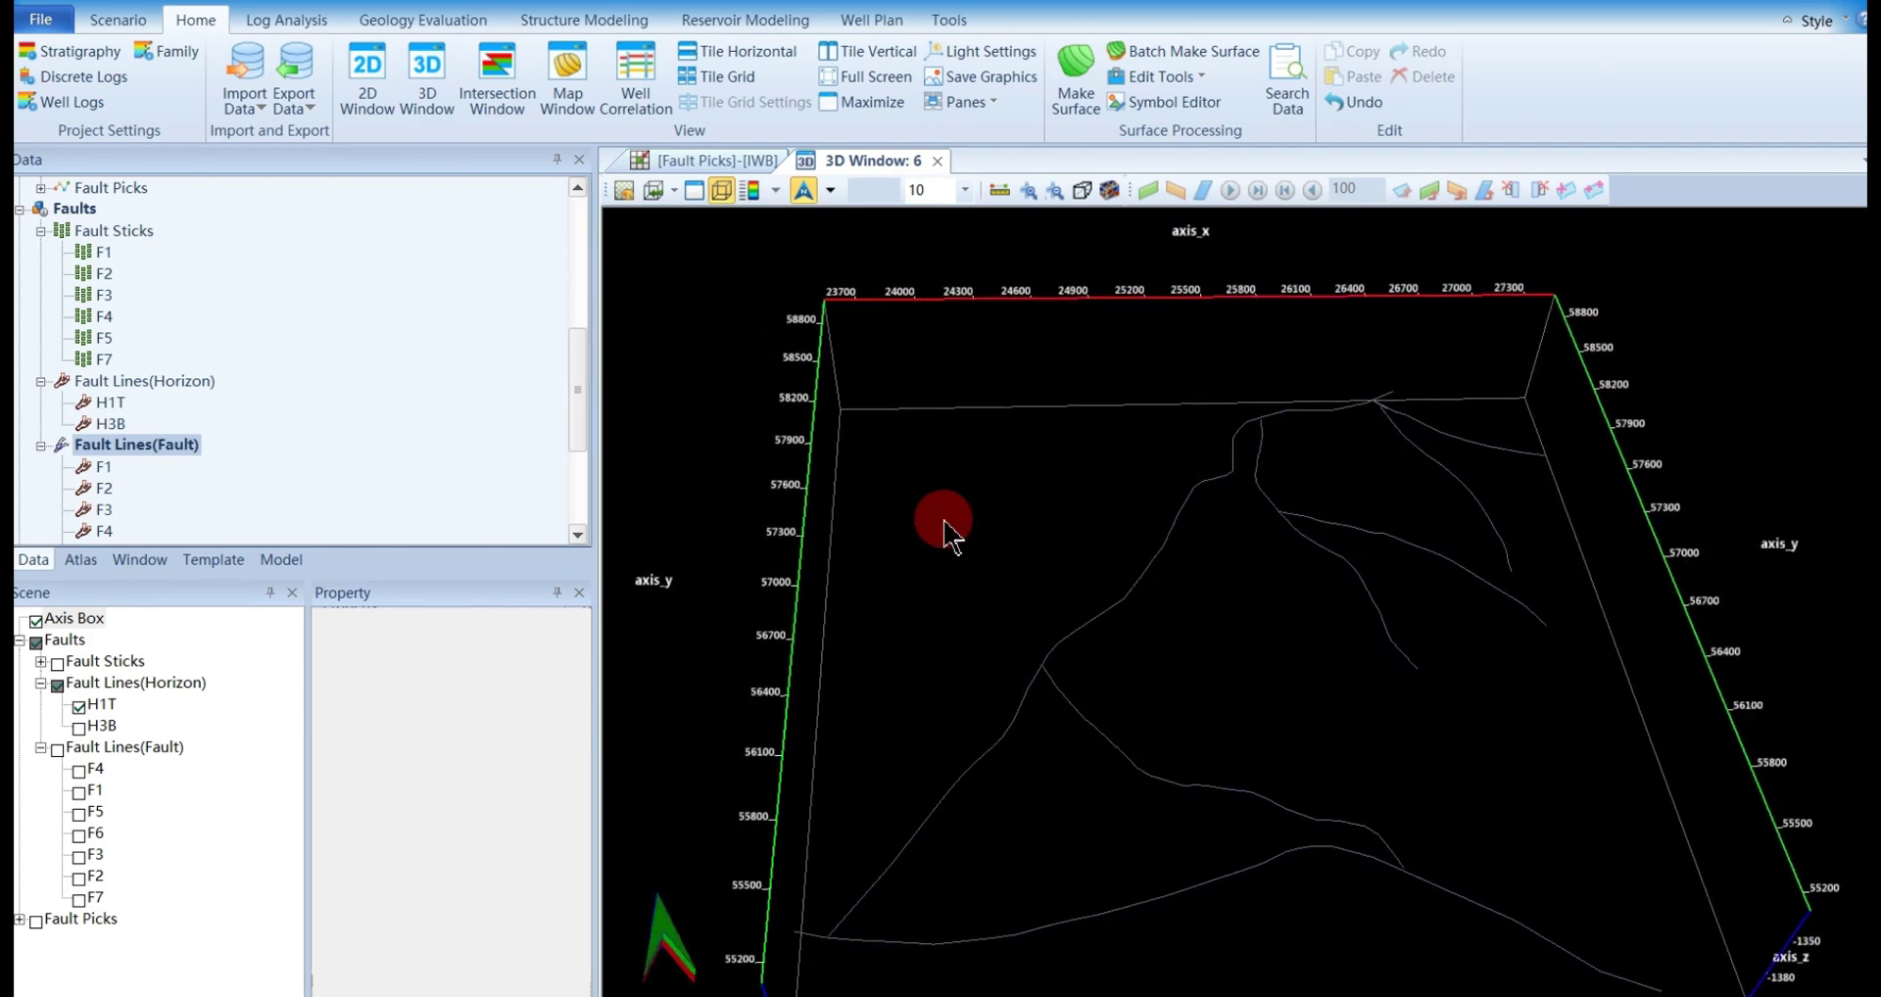